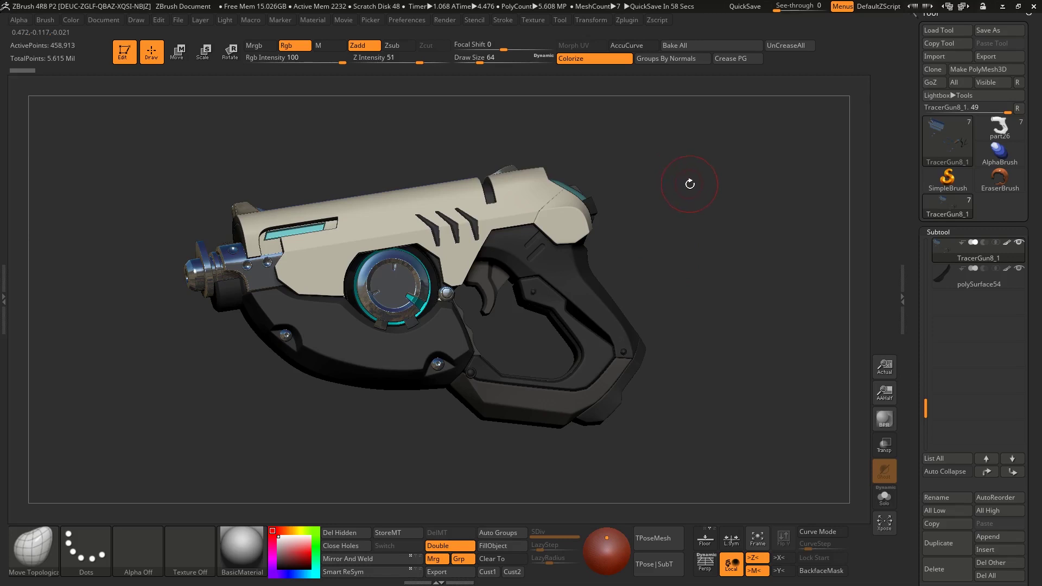
Examine the painted gun model from the side and at an angle, including a close-up around the round dial and trigger.
left_click_drag(695, 242, 677, 279)
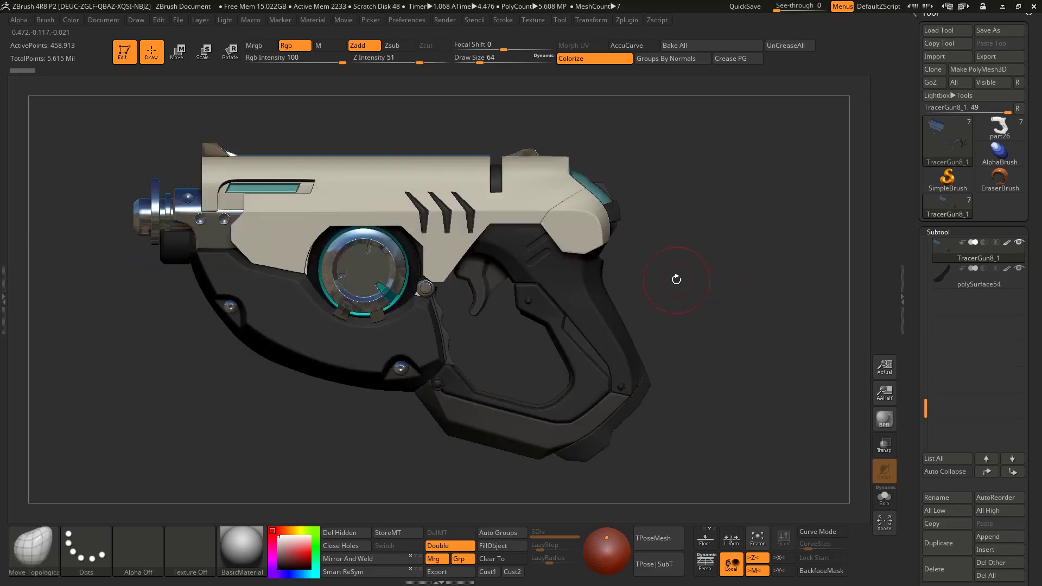
right_click_drag(677, 279, 644, 268, "ctrl")
mouse_move(643, 269)
left_mouse_down()
mouse_move(593, 272)
mouse_move(640, 275)
left_mouse_up()
right_click_drag(640, 275, 665, 318, "ctrl")
right_click_drag(533, 239, 559, 248)
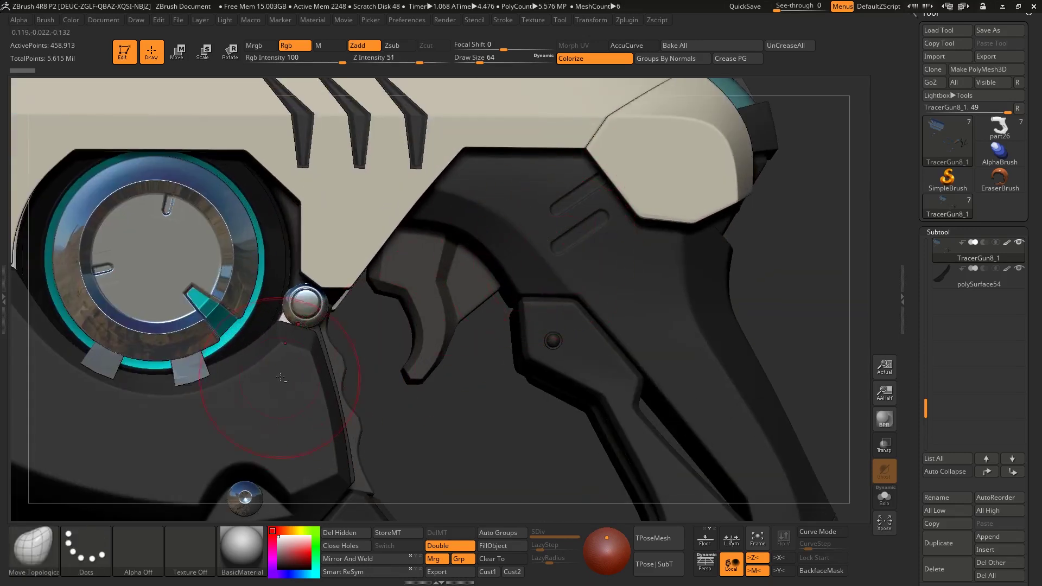
right_click_drag(280, 376, 382, 330, "alt")
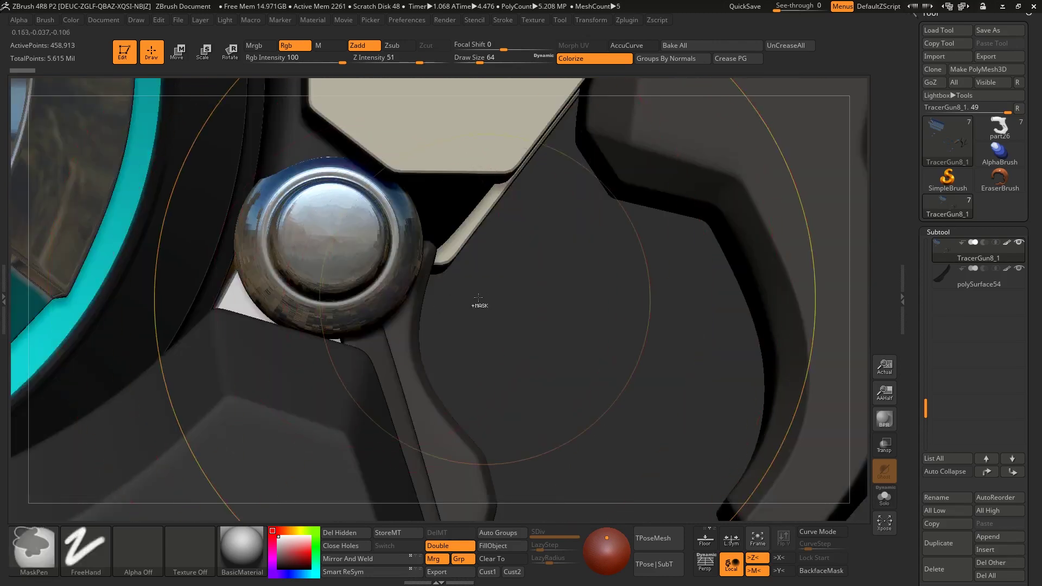
right_click_drag(478, 298, 361, 301, "ctrl")
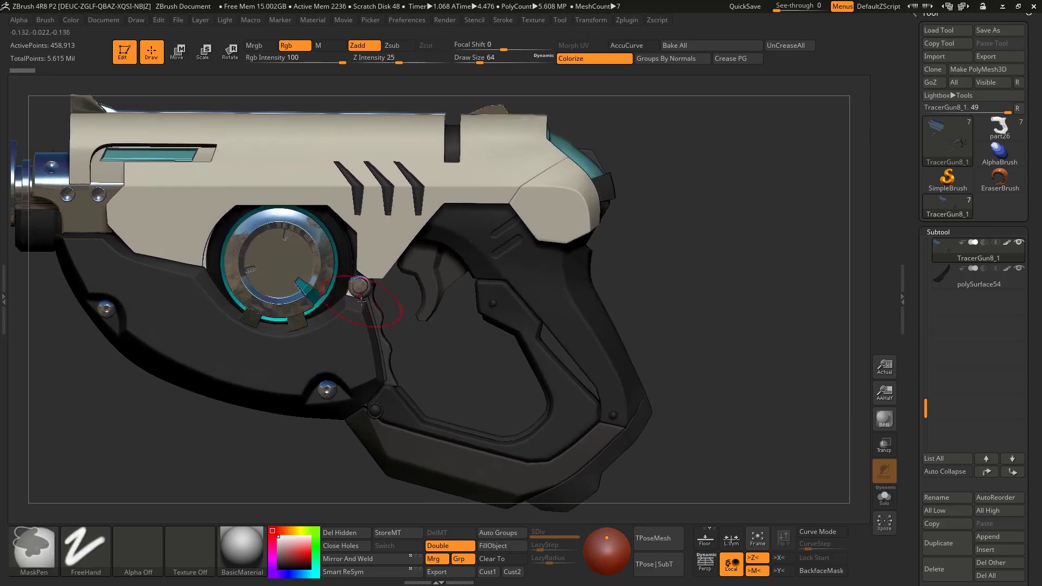
key("ctrl")
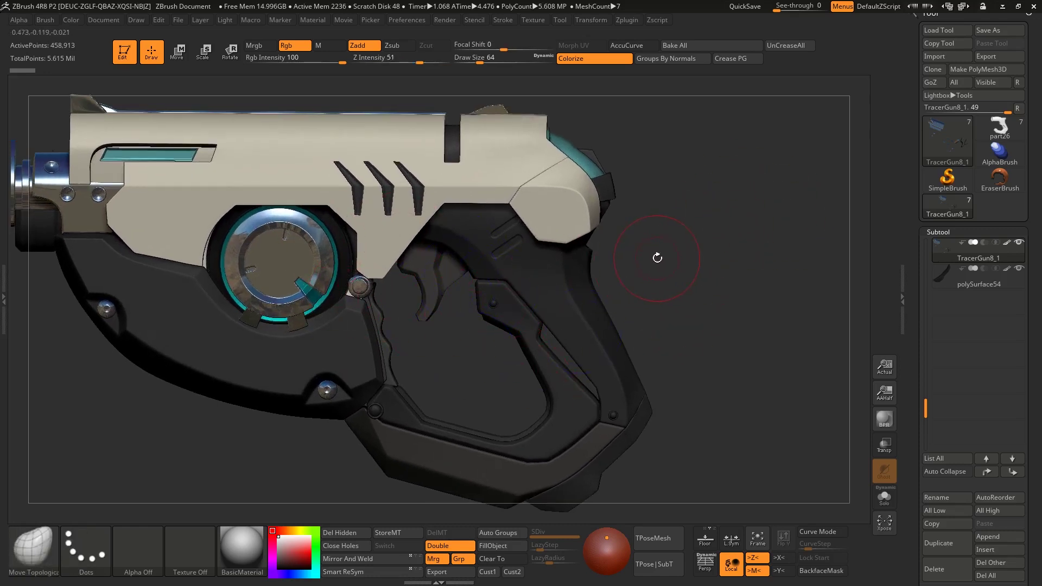
right_click_drag(685, 269, 688, 313)
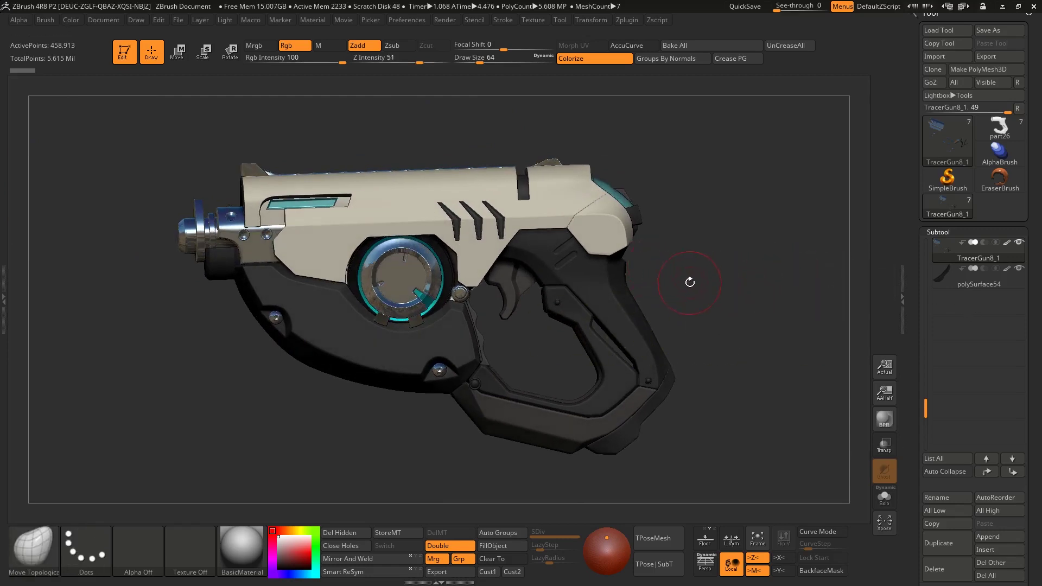
mouse_move(690, 282)
right_mouse_down()
mouse_move(699, 287)
mouse_move(674, 294)
right_mouse_up()
right_click_drag(400, 247, 391, 284)
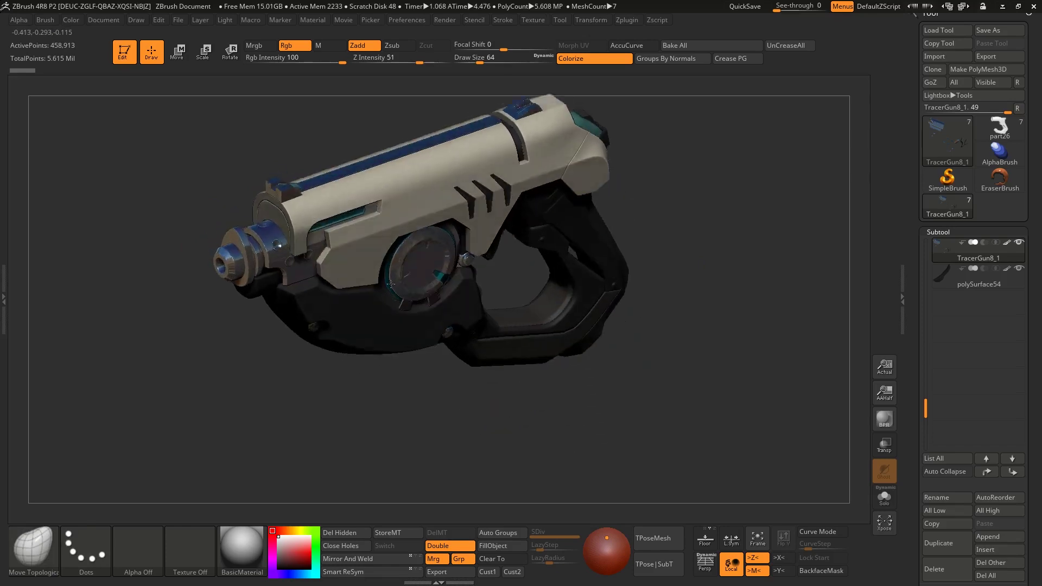
left_click_drag(390, 284, 532, 279)
mouse_move(532, 280)
right_mouse_down("ctrl")
mouse_move(534, 302)
mouse_move(478, 304)
mouse_move(630, 303)
mouse_move(493, 270)
mouse_move(560, 302)
mouse_move(521, 296)
mouse_move(690, 290)
right_mouse_up("ctrl")
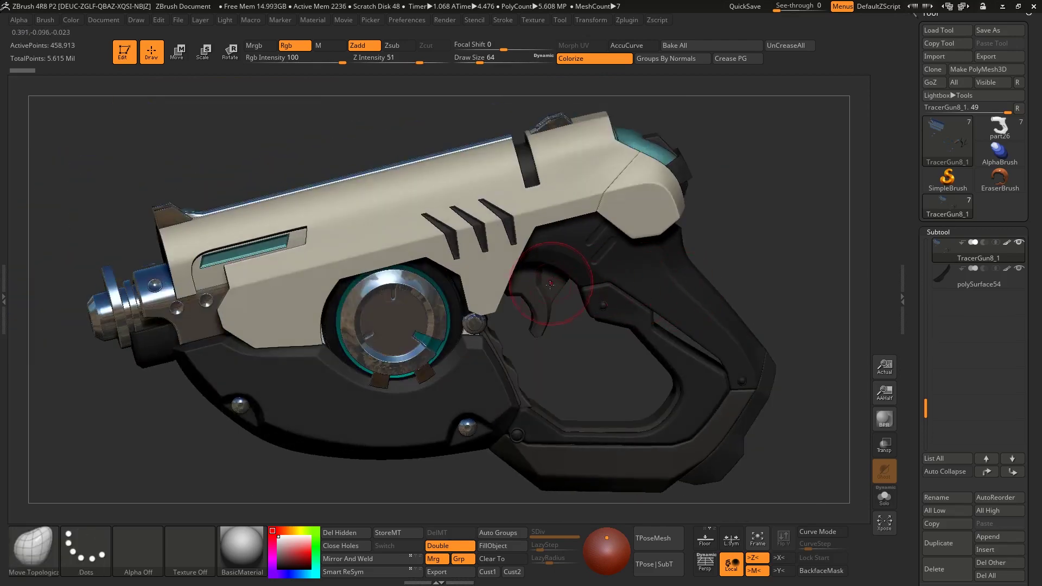
right_click_drag(566, 319, 490, 300)
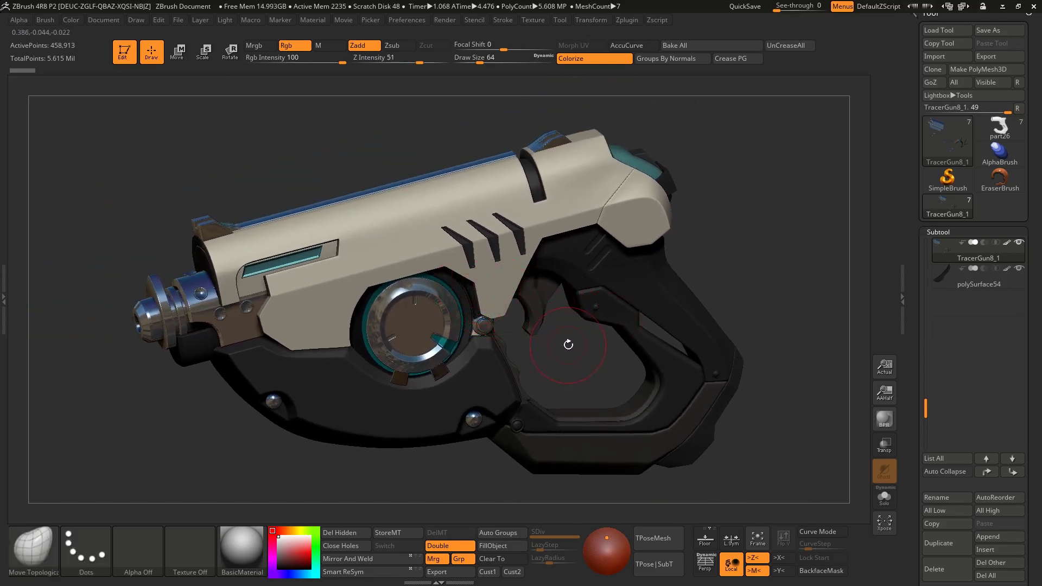
mouse_move(564, 362)
right_mouse_down("alt")
mouse_move(579, 367)
mouse_move(542, 359)
right_mouse_up("alt")
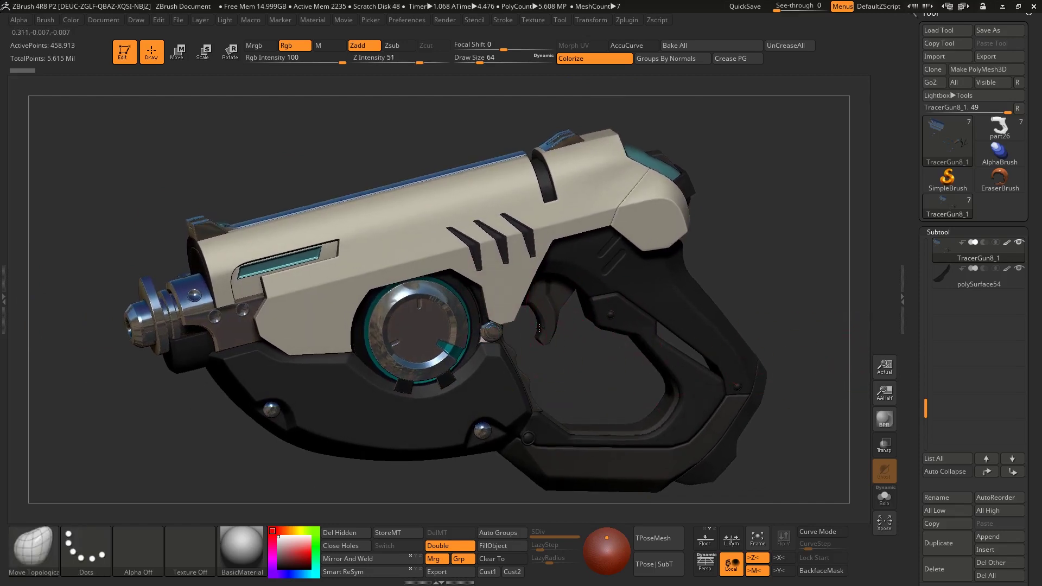
Set the brush's Draw Size to 49.
key("space")
left_click_drag(539, 328, 520, 327)
right_click_drag(599, 304, 583, 298)
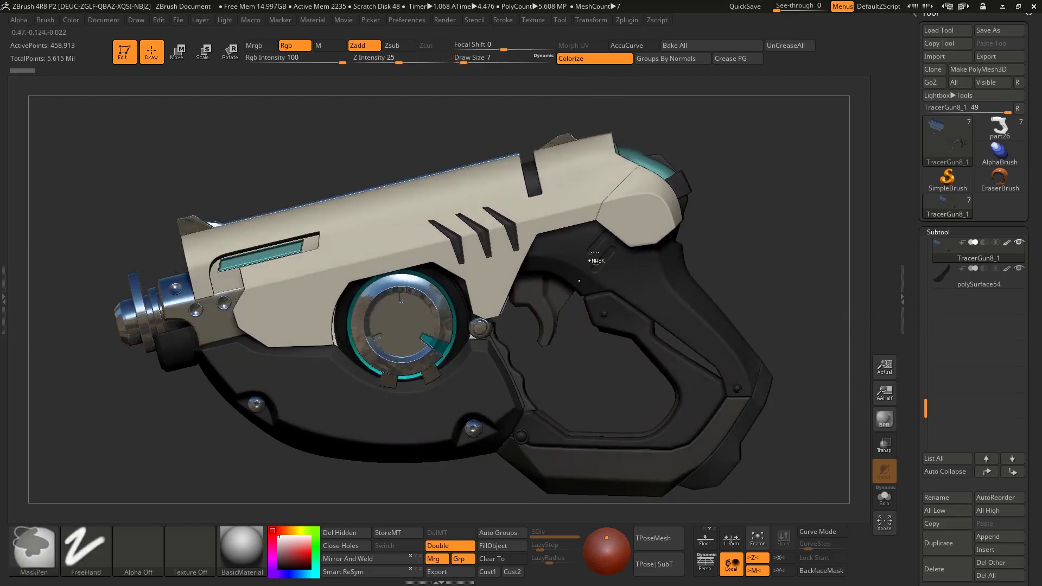
left_click_drag(928, 280, 929, 232)
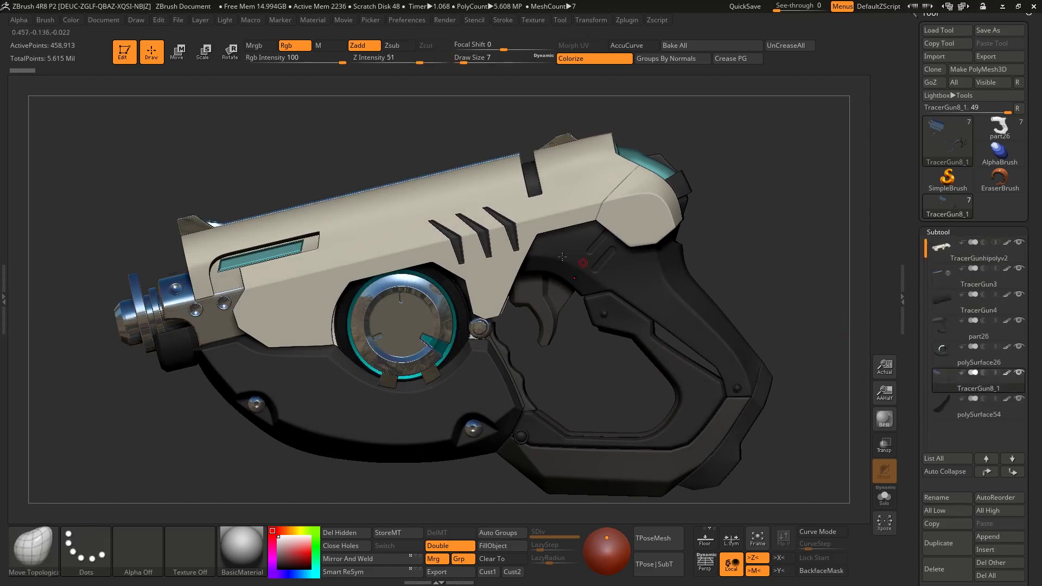
key("space")
left_click_drag(417, 234, 420, 234)
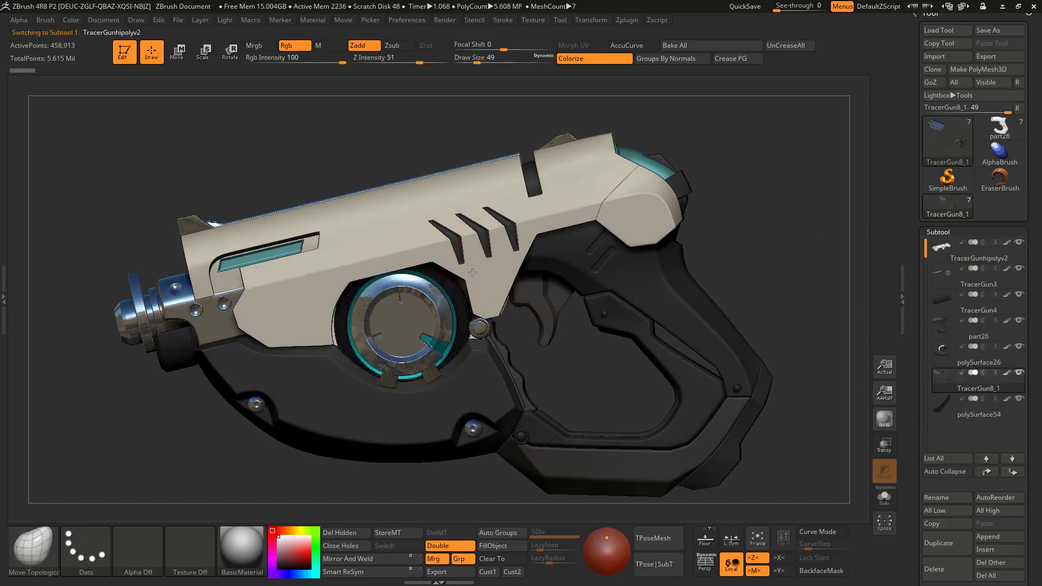
Switch to the part26 gun tool and turn off the polypaint display on all its subtools.
left_click(947, 247)
left_click(1000, 127)
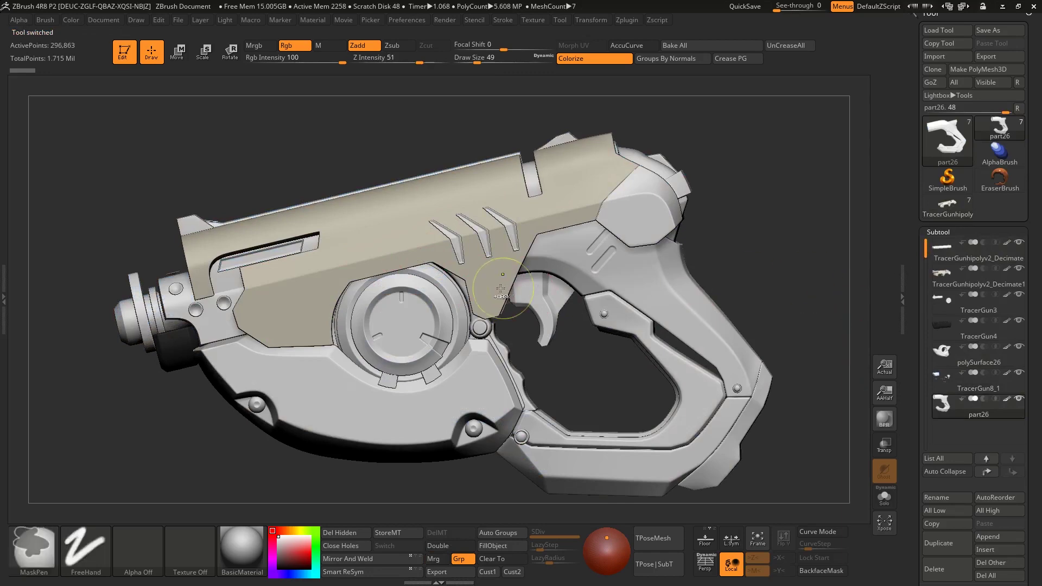
left_click(1008, 400, "shift")
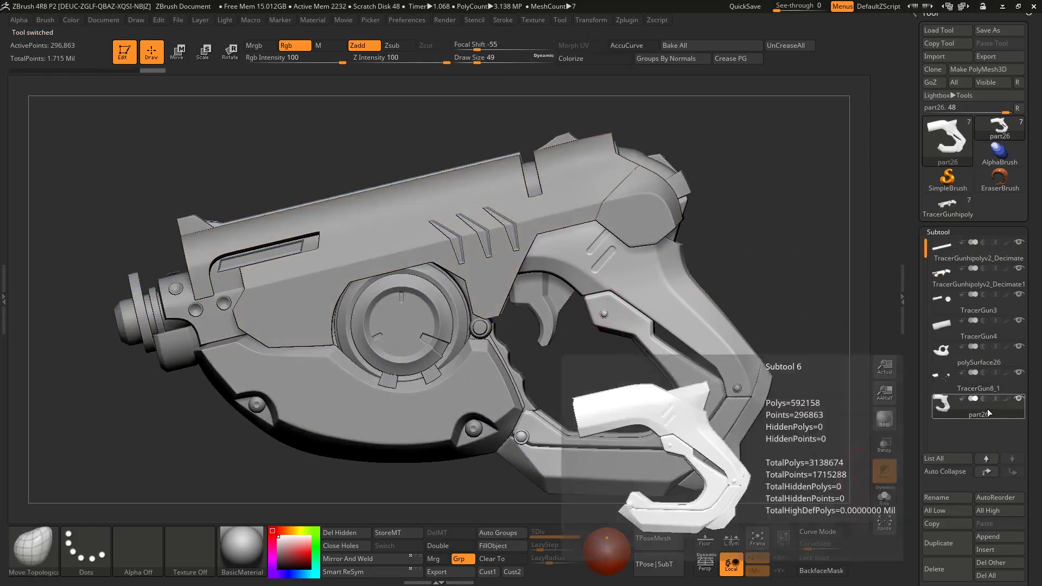
Inspect the part26 grip in Solo mode with its PolyFrame shown, and return to the full gun without the wireframe.
key("shift+f")
mouse_move(496, 312)
right_mouse_down("ctrl")
mouse_move(641, 320)
mouse_move(570, 262)
mouse_move(570, 288)
right_mouse_up("ctrl")
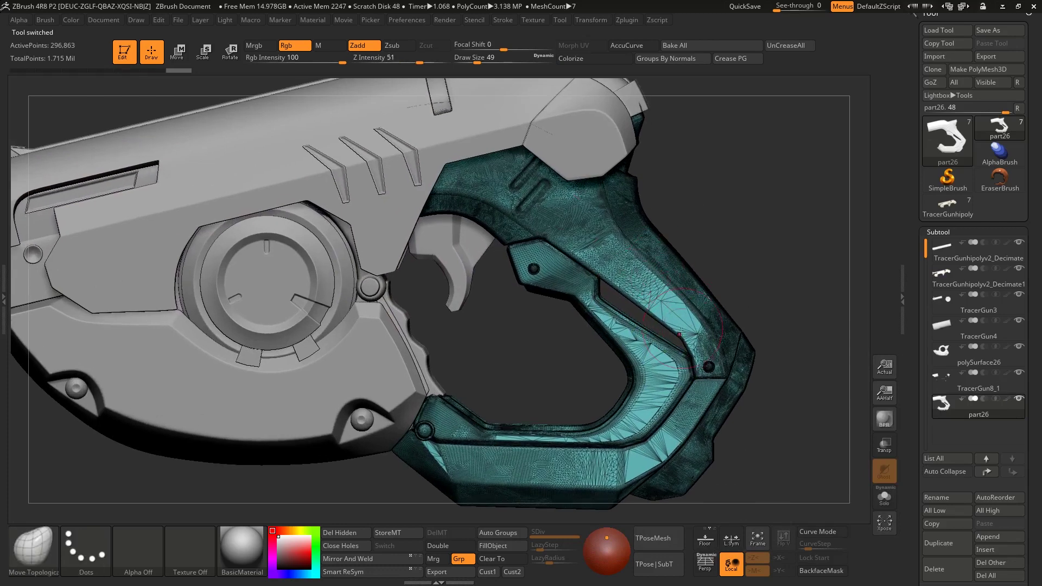
right_click_drag(681, 332, 629, 340)
left_click(883, 497)
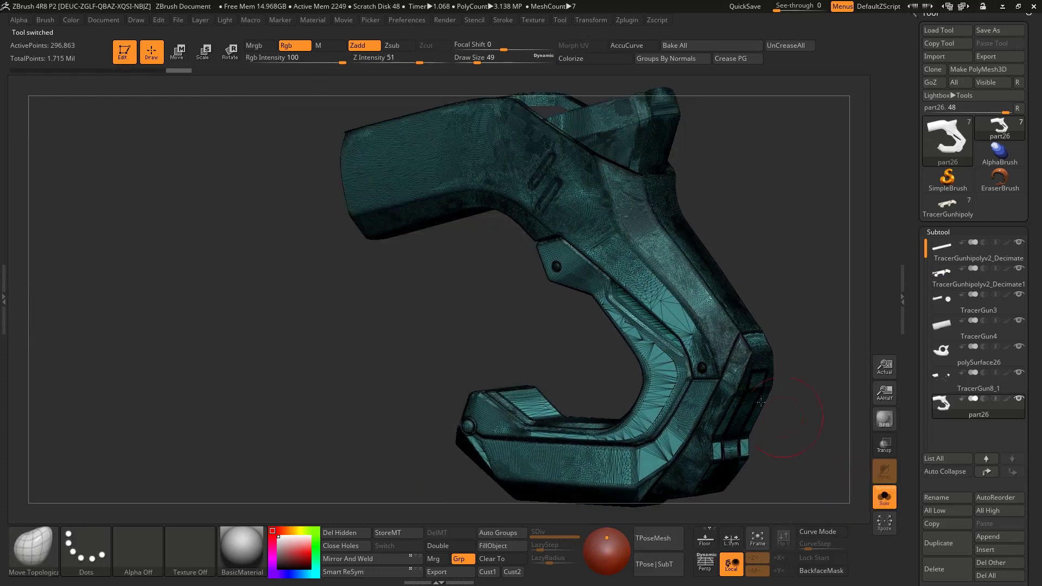
mouse_move(761, 402)
right_mouse_down("ctrl")
mouse_move(758, 354)
mouse_move(739, 379)
mouse_move(763, 421)
right_mouse_up("ctrl")
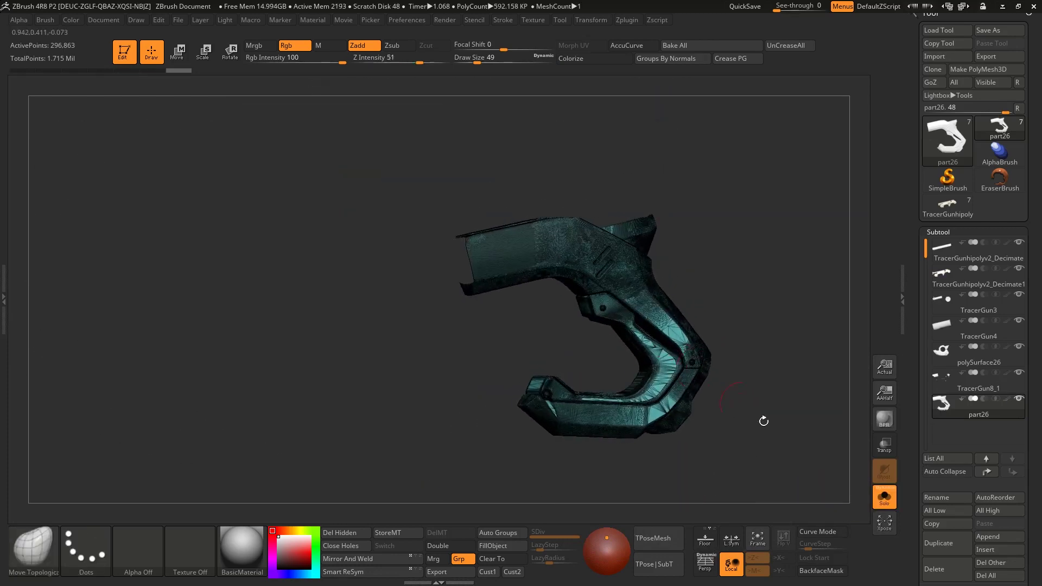
left_click(890, 502)
right_click_drag(546, 424, 624, 446, "ctrl")
key("shift+f")
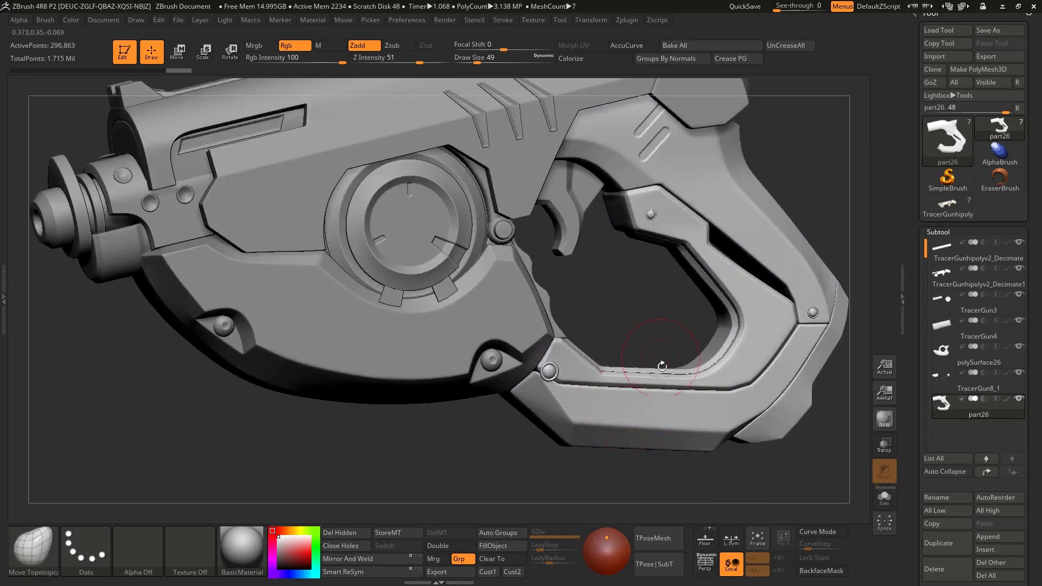
Show the PolyFrame and examine the upper shell, inner barrel and under-barrel subtools by making each one active.
right_click_drag(456, 333, 465, 303, "alt")
key("shift+f")
left_click(460, 239, "alt")
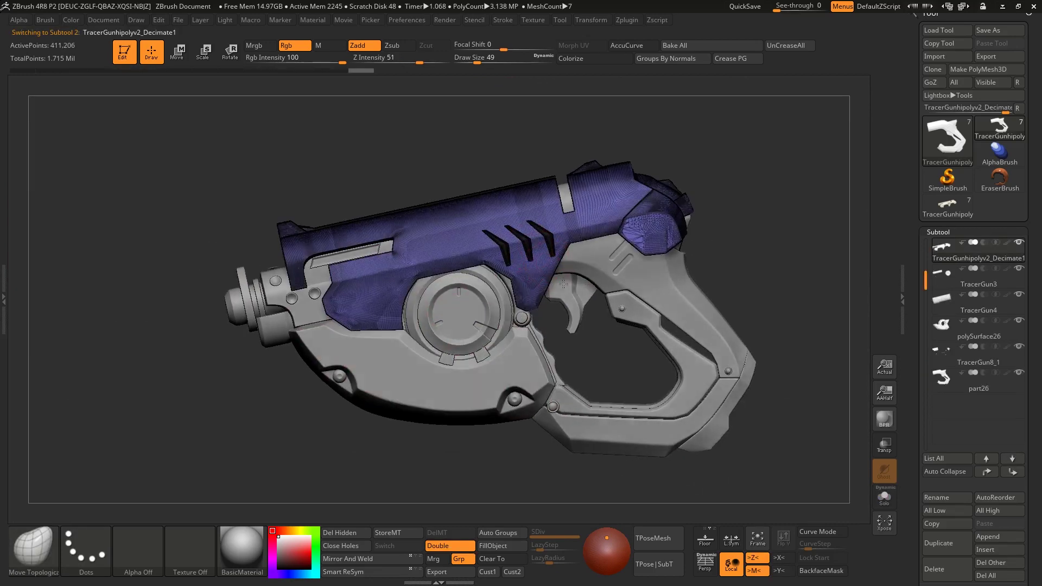
right_click_drag(545, 283, 571, 325)
left_click(328, 283, "alt")
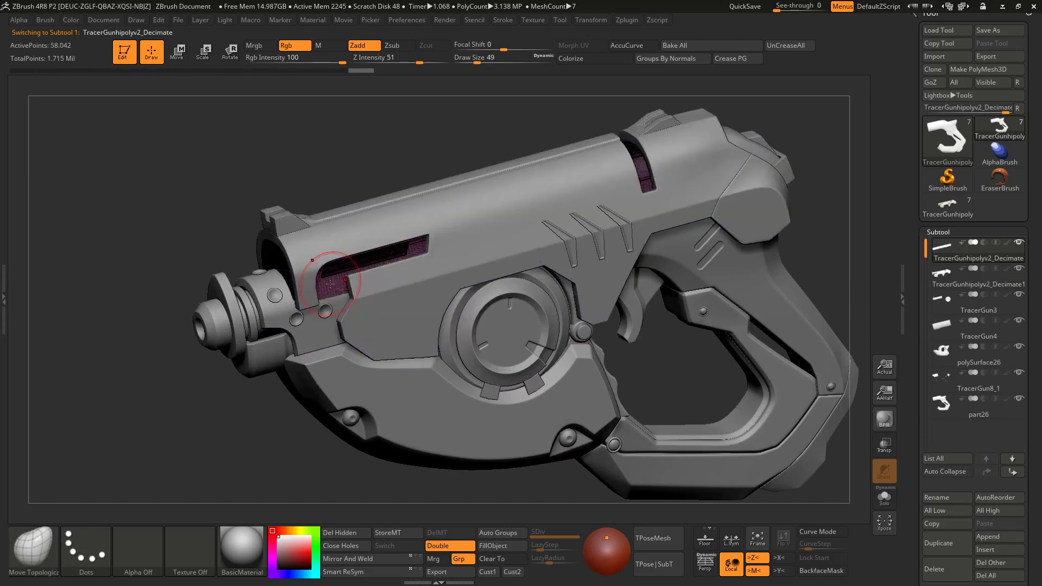
left_click(269, 356, "alt")
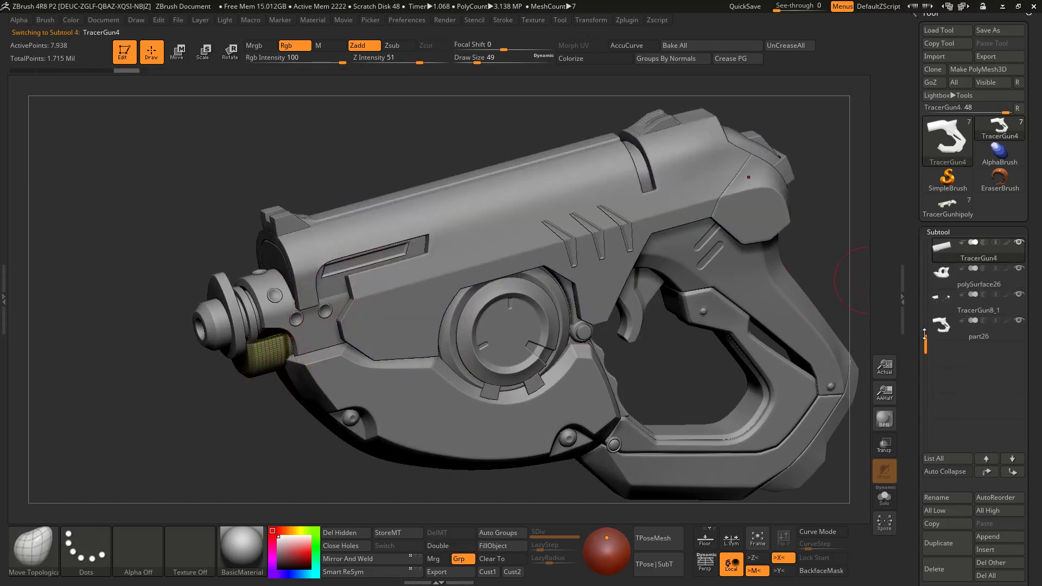
Select the TracerGunhipolyv2_Decimate subtool and reorder it to sit directly above TracerGun4.
left_click_drag(925, 345, 921, 239)
left_click(942, 261)
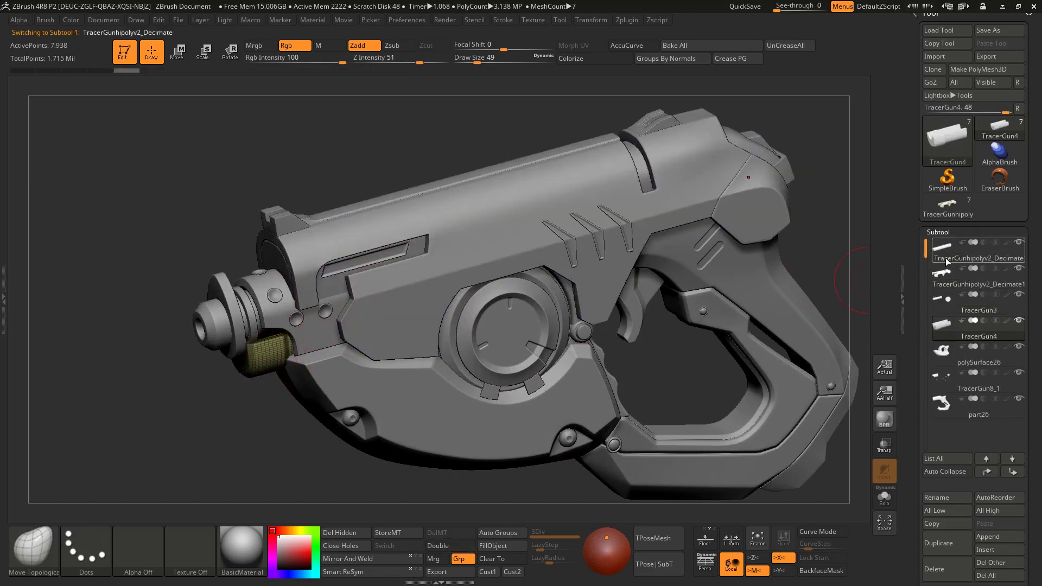
key("ctrl")
key("ctrl+Down")
key("ctrl+Down")
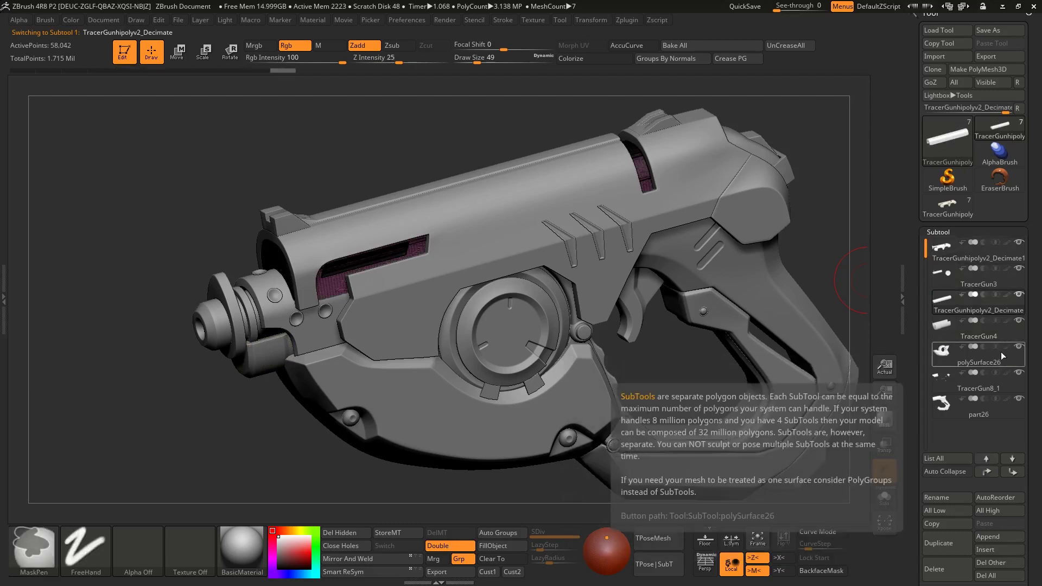
key("ctrl+Up")
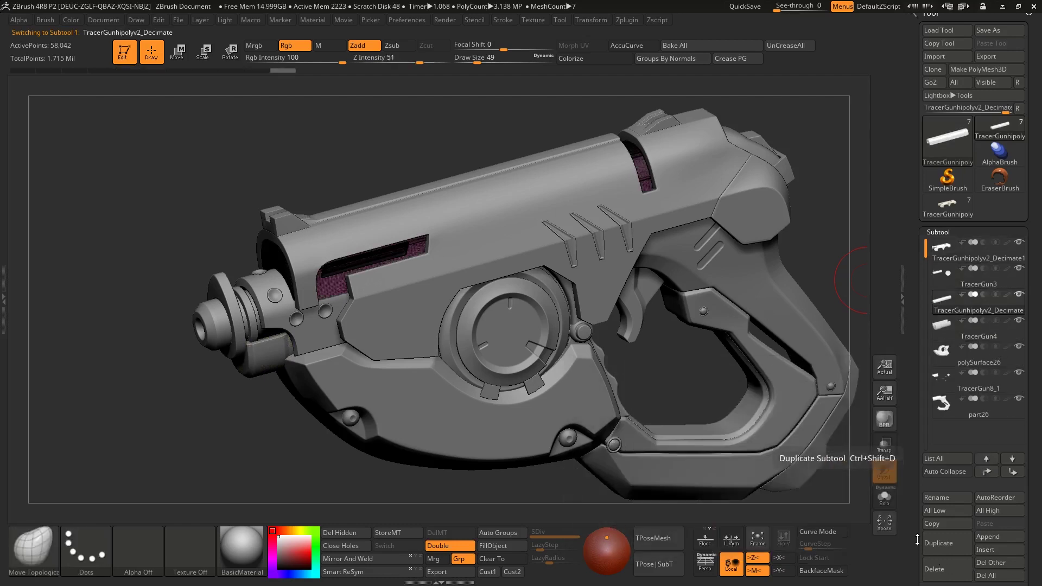
Merge the TracerGunhipolyv2_Decimate subtool down into TracerGun4 and check the combined mesh in Solo mode.
scroll(971, 520, "down", 2)
left_click(943, 526)
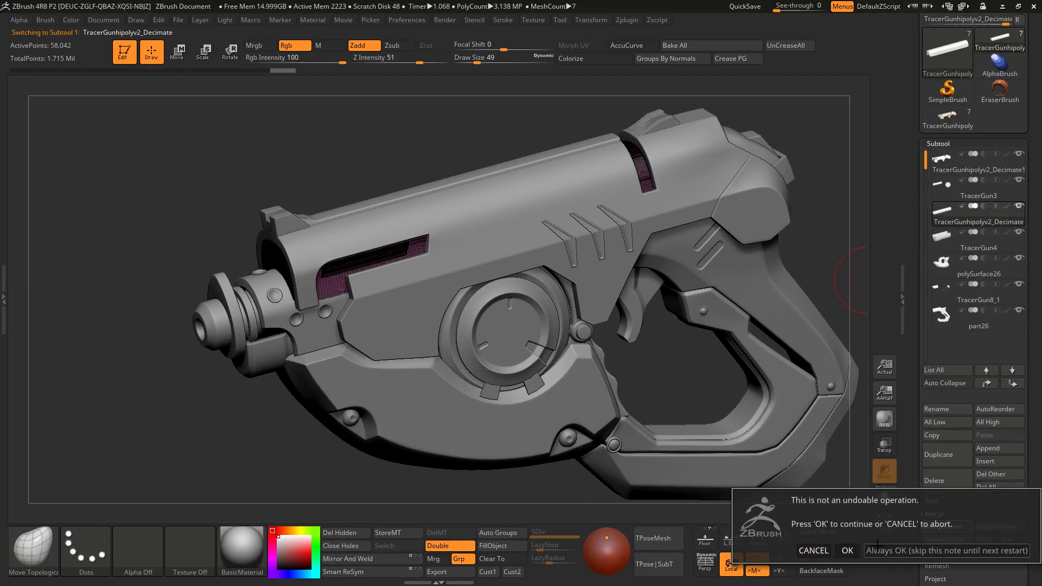
left_click(846, 550)
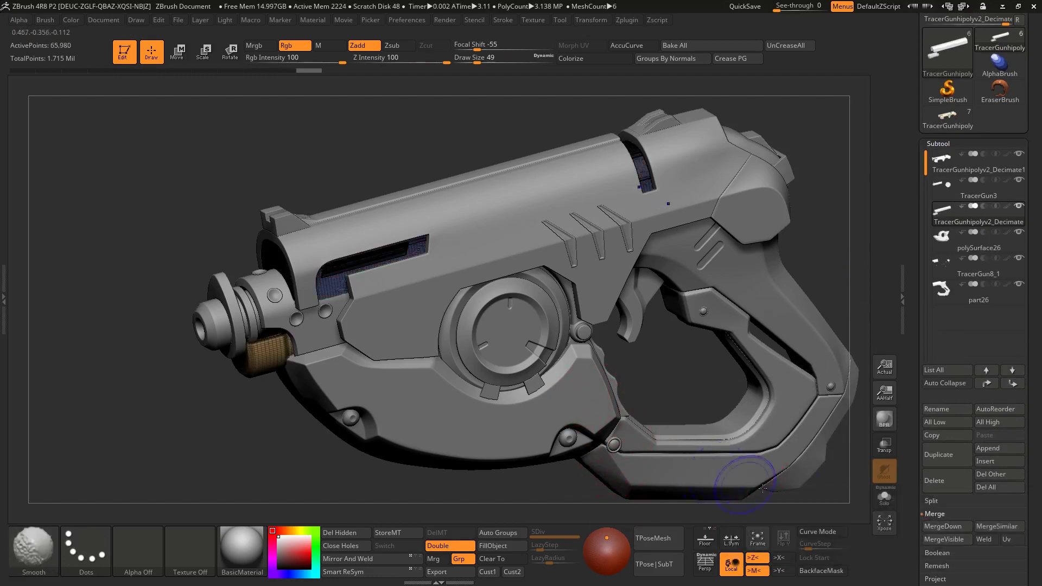
left_click(884, 496)
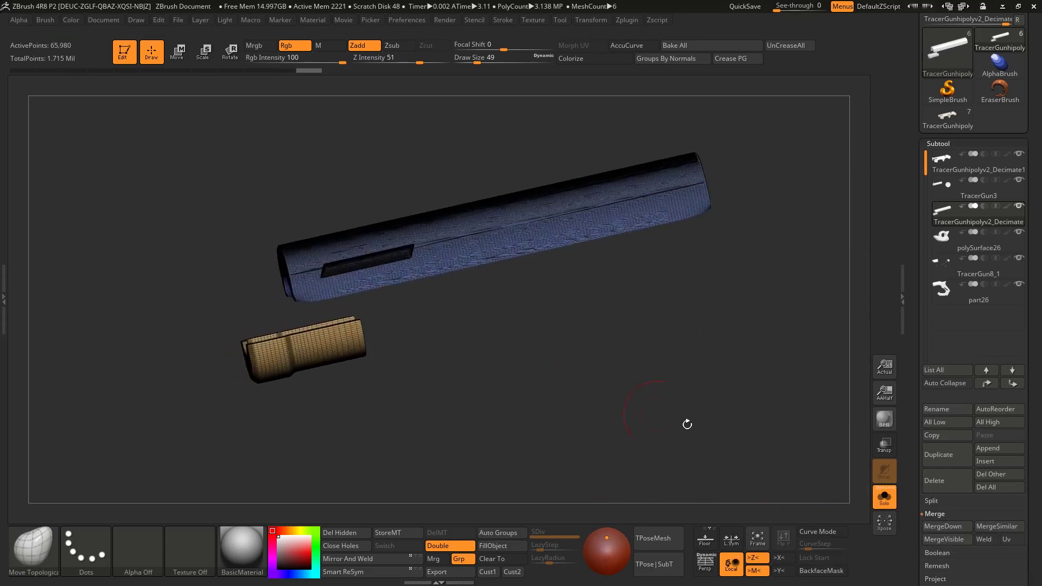
left_click(884, 496)
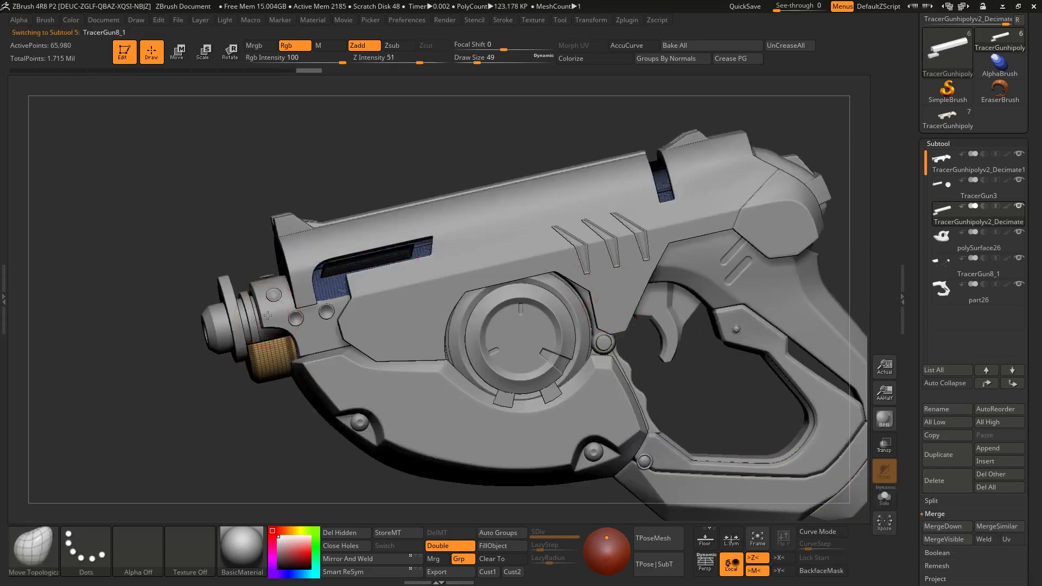
Examine which gun parts belong to the muzzle-and-dial subtool and to the upper shell subtool.
right_click_drag(268, 315, 372, 338)
left_click(431, 325, "alt")
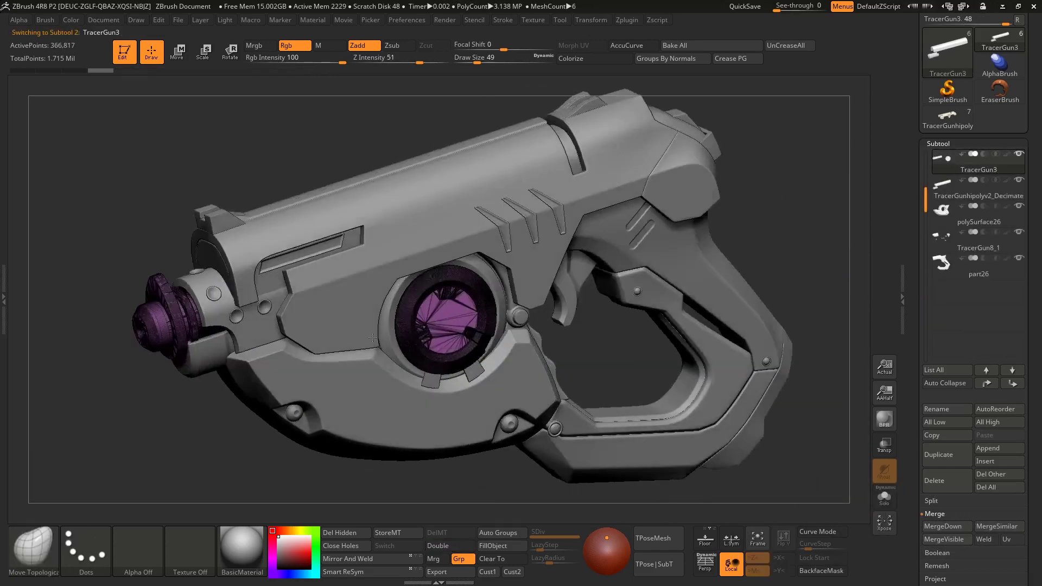
left_click(971, 191)
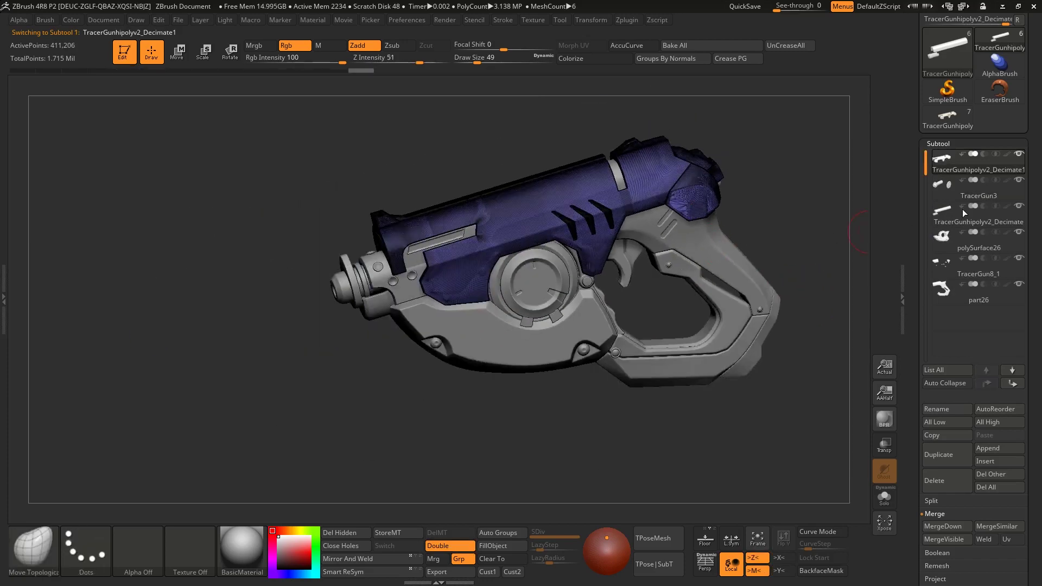
right_click_drag(737, 240, 670, 265, "alt")
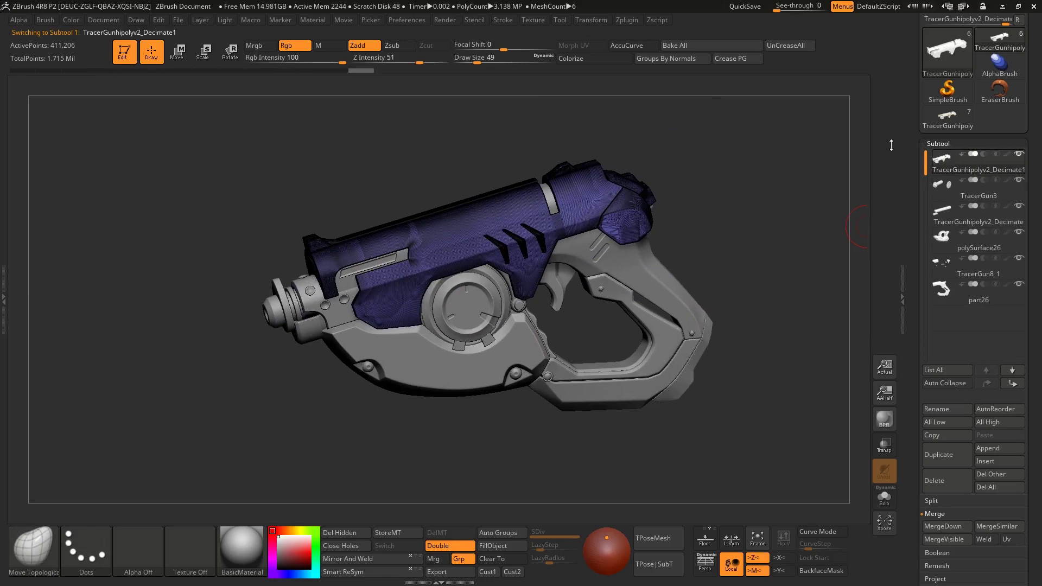
mouse_move(682, 239)
left_mouse_down()
mouse_move(695, 228)
mouse_move(673, 255)
mouse_move(678, 247)
left_mouse_up()
mouse_move(640, 219)
right_mouse_down()
mouse_move(635, 207)
mouse_move(618, 255)
mouse_move(558, 228)
mouse_move(478, 212)
mouse_move(427, 228)
mouse_move(414, 221)
right_mouse_up()
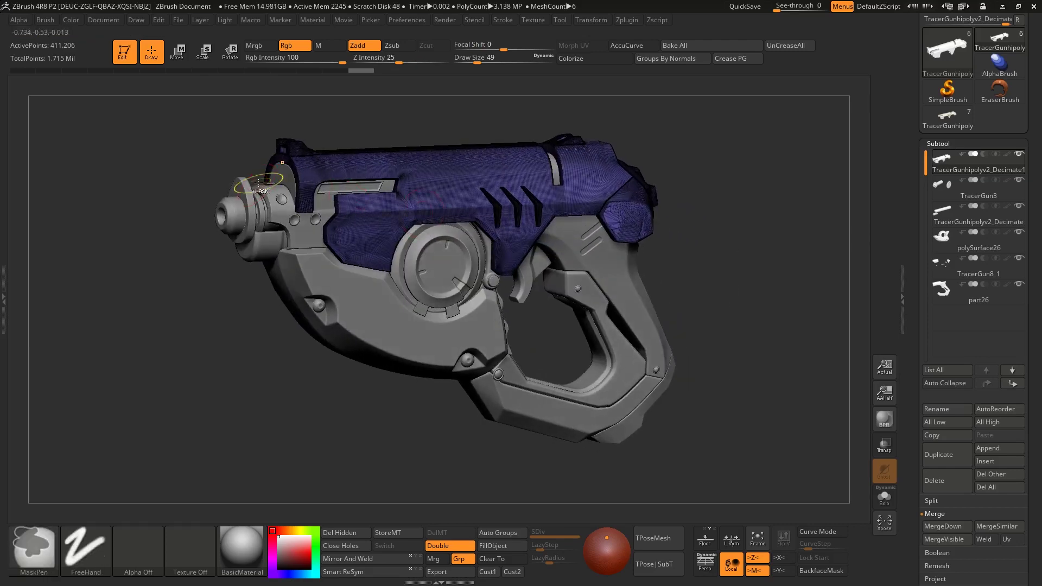
Examine the merged barrel subtool and the neighbouring frame parts up close around the muzzle.
right_click_drag(277, 183, 406, 212, "ctrl")
left_click(278, 265, "alt")
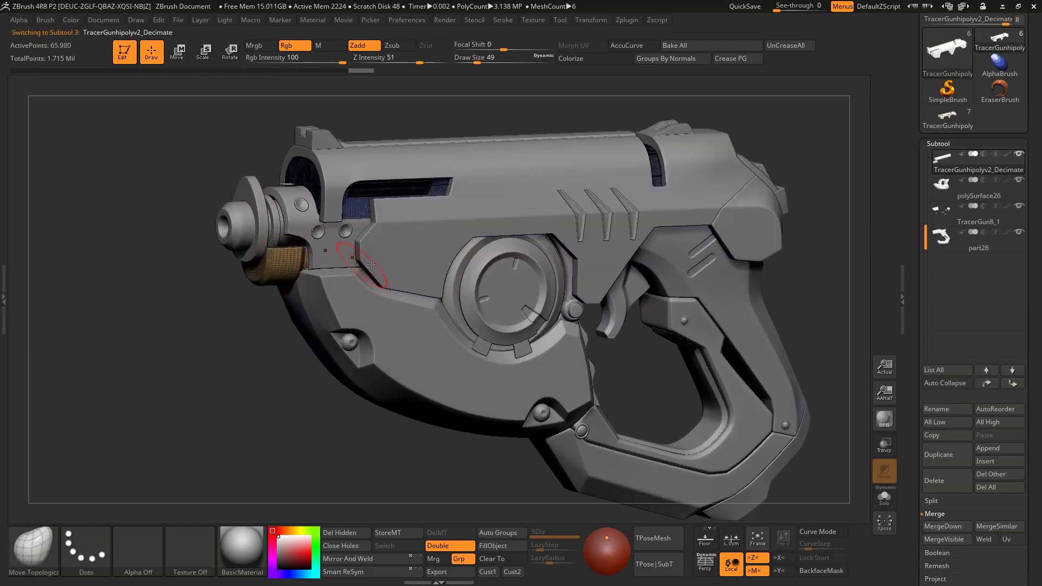
right_click_drag(356, 258, 344, 315, "ctrl")
left_click(327, 326, "alt")
left_click(320, 304, "alt")
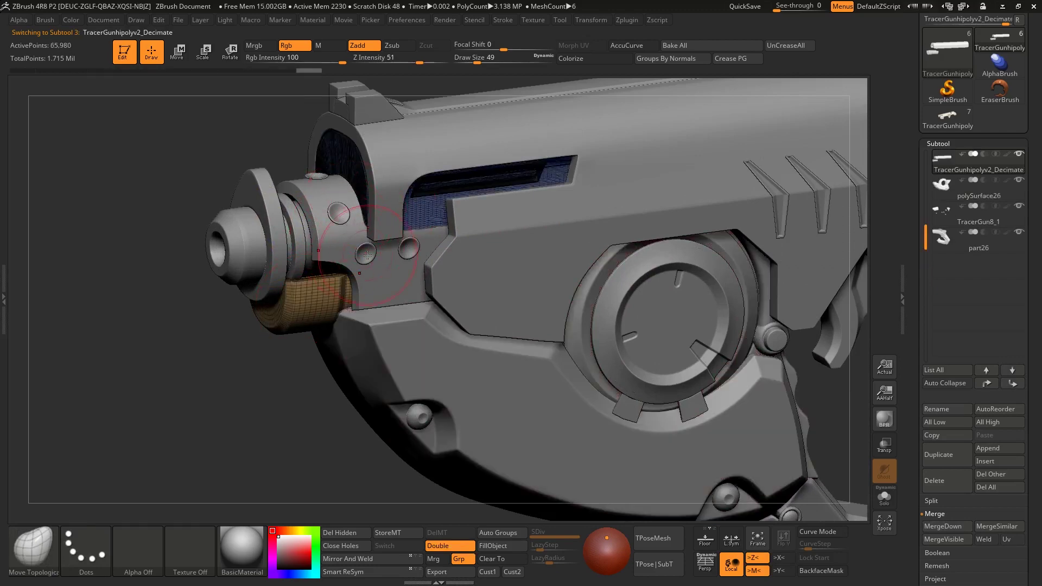
Isolate the merged barrel subtool in Solo mode and assign all of its parts to a single polygroup.
scroll(950, 92, "up", 5)
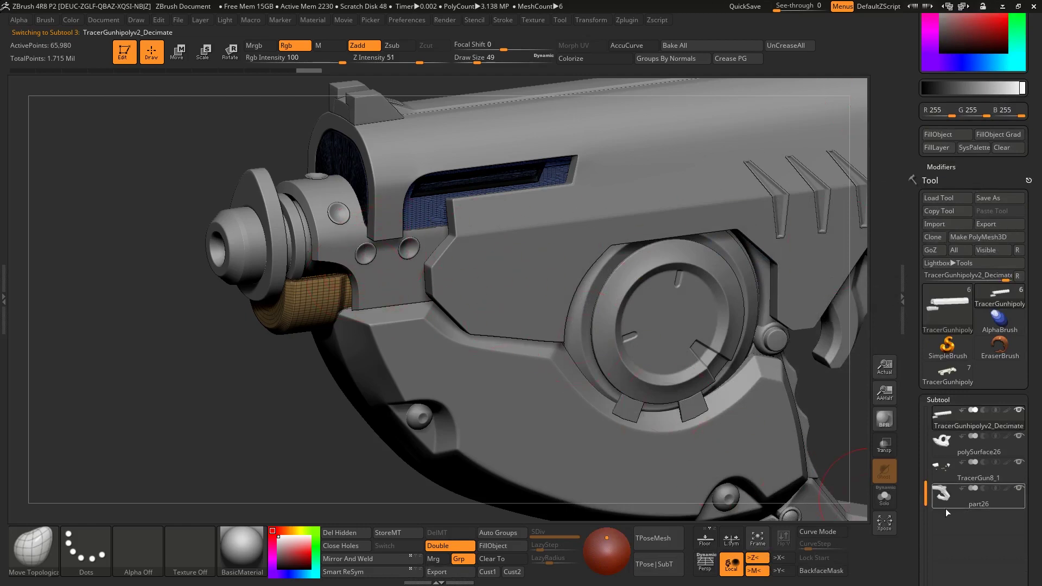
left_click(884, 496)
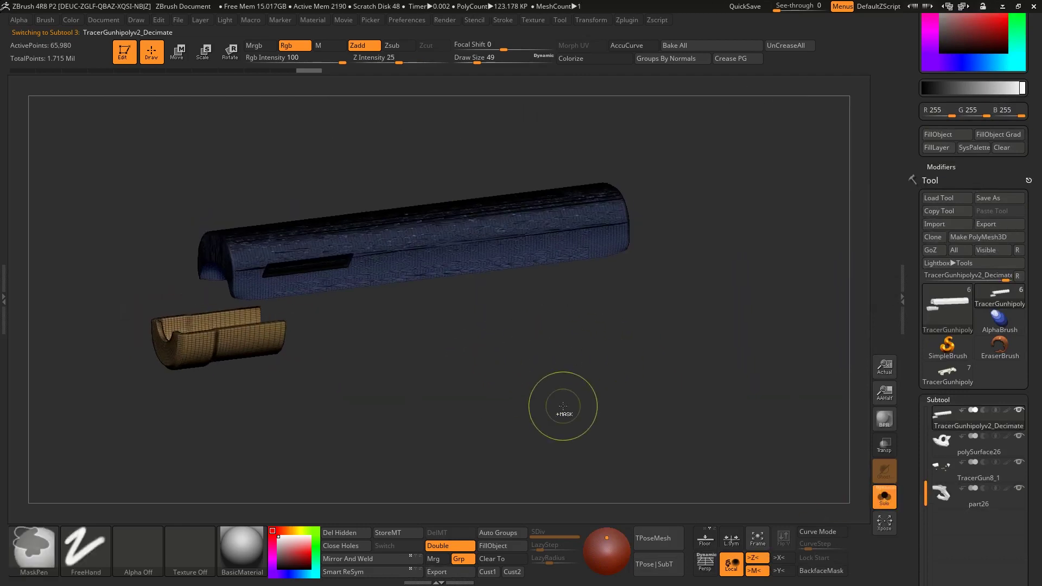
key("ctrl+w")
left_click_drag(475, 360, 607, 355, "alt")
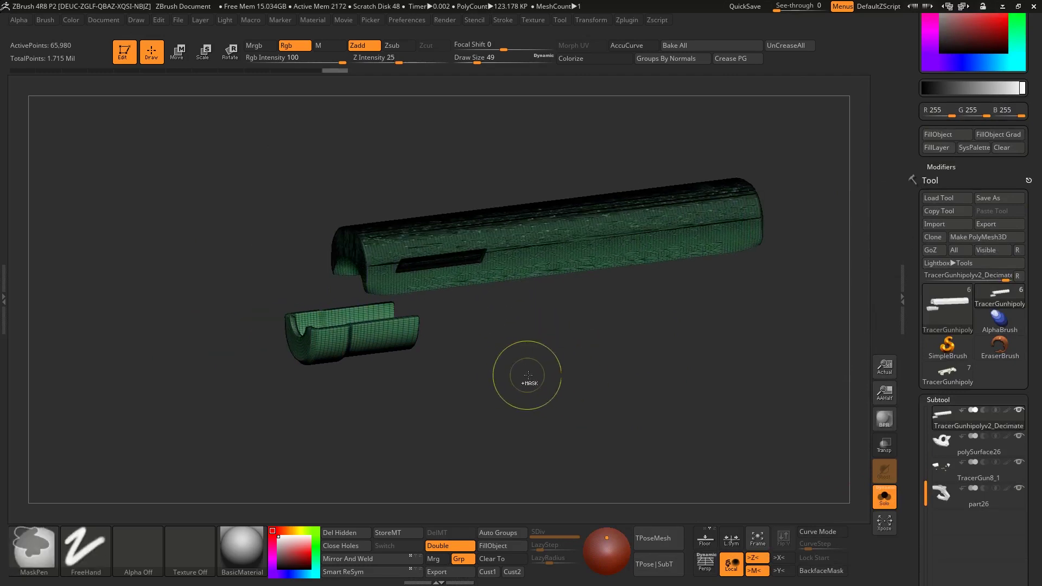
mouse_move(506, 361)
left_mouse_down("alt")
mouse_move(576, 349)
mouse_move(592, 363)
left_mouse_up("alt")
Look through the polygroup options and examine the grouped barrel pieces up close from several angles.
left_click_drag(908, 520, 904, 367)
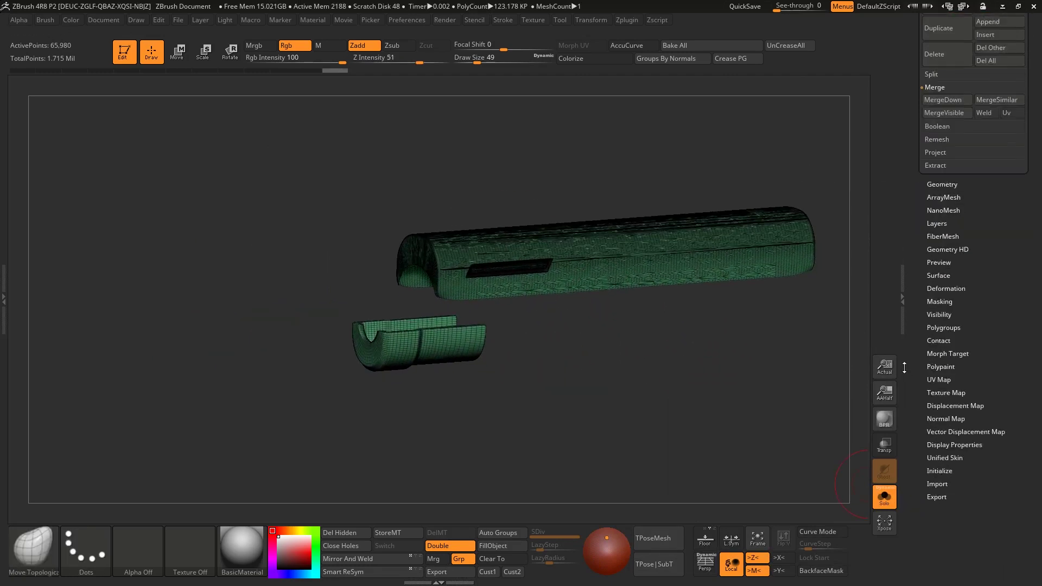
left_click(958, 328)
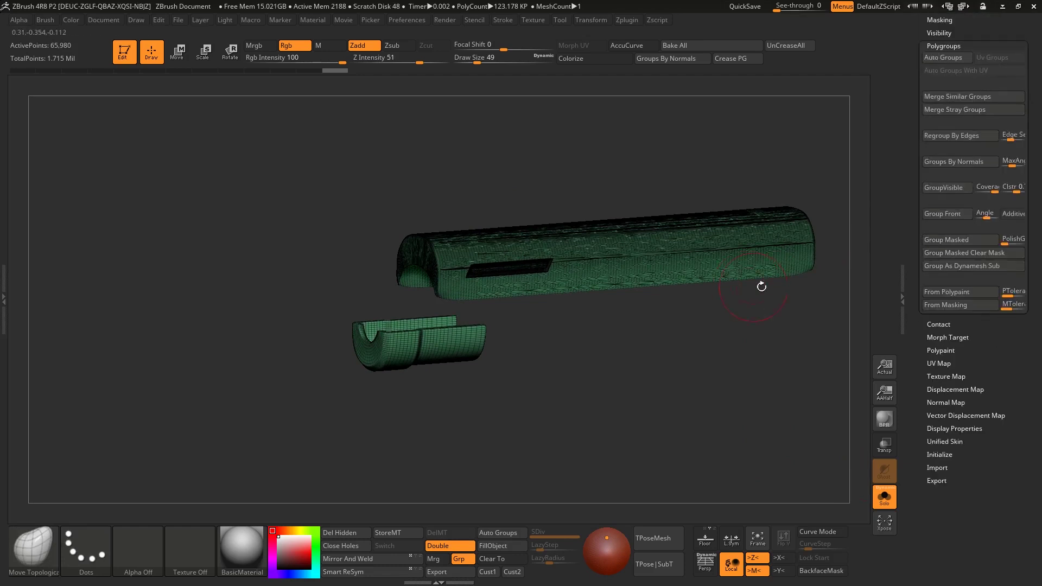
left_click_drag(980, 337, 988, 496)
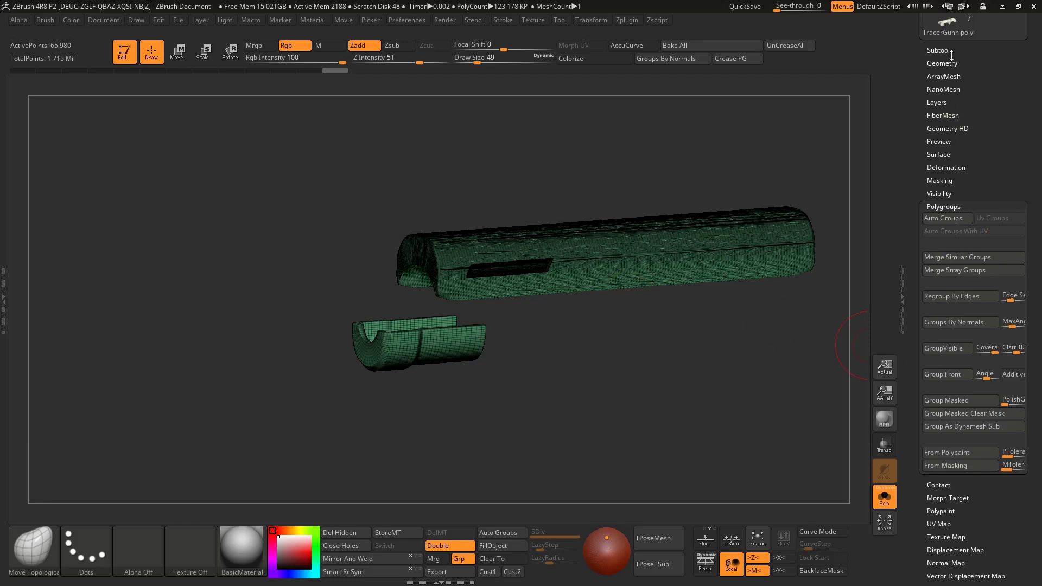
left_click(951, 53)
left_click_drag(593, 389, 400, 481)
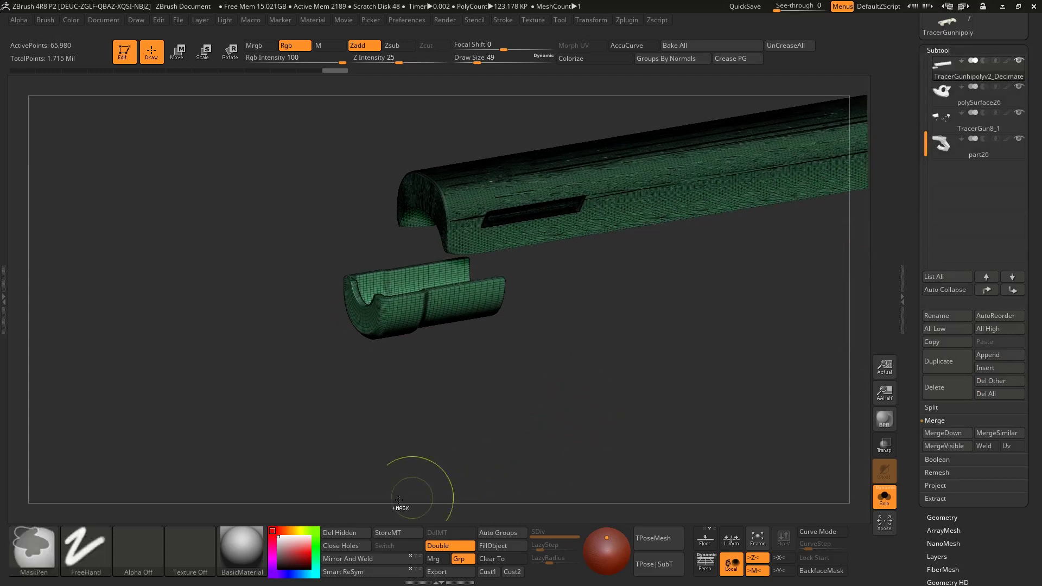
left_click_drag(516, 461, 523, 402)
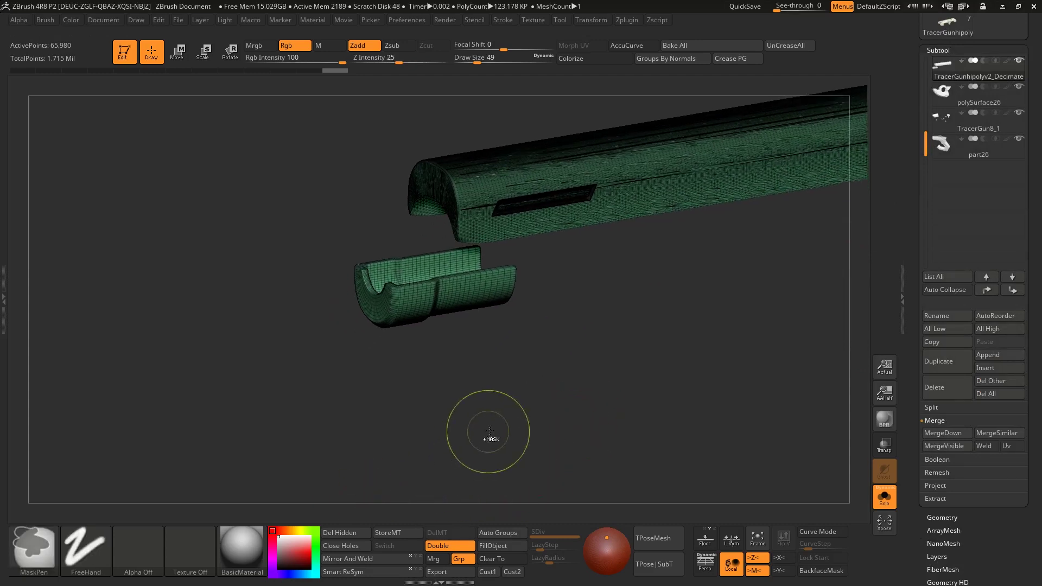
left_click_drag(476, 435, 493, 501)
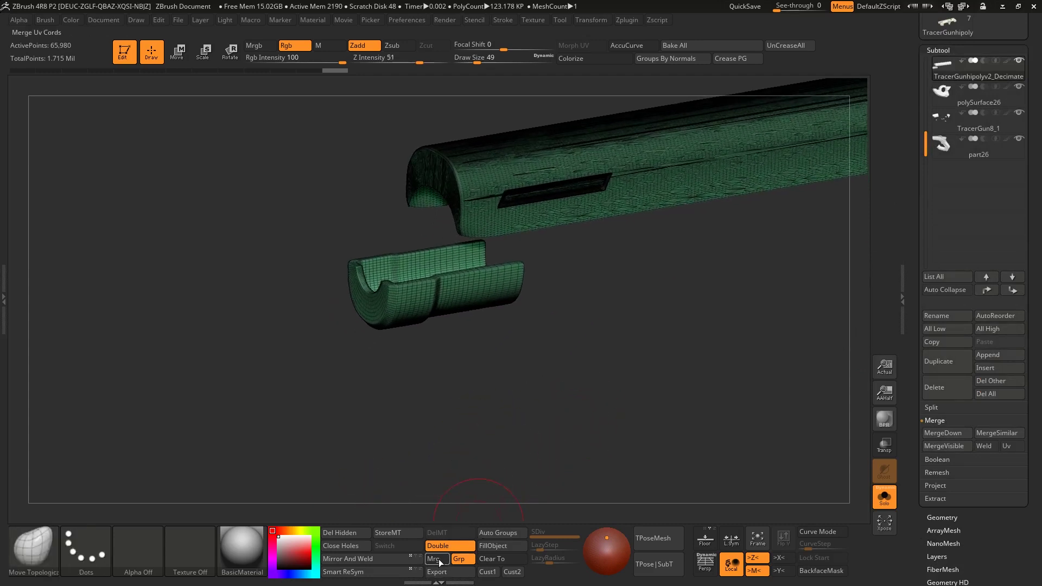
left_click_drag(591, 224, 576, 259, "alt")
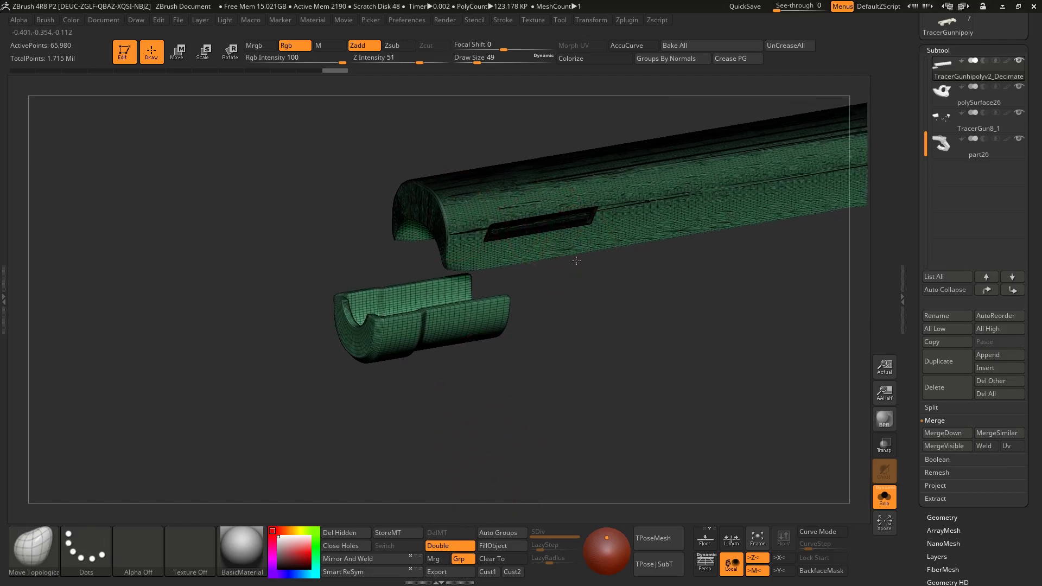
Review the tool's export settings, including the Txr, Mrg and Grp options, against the barrel mesh.
left_click_drag(1009, 571, 983, 408)
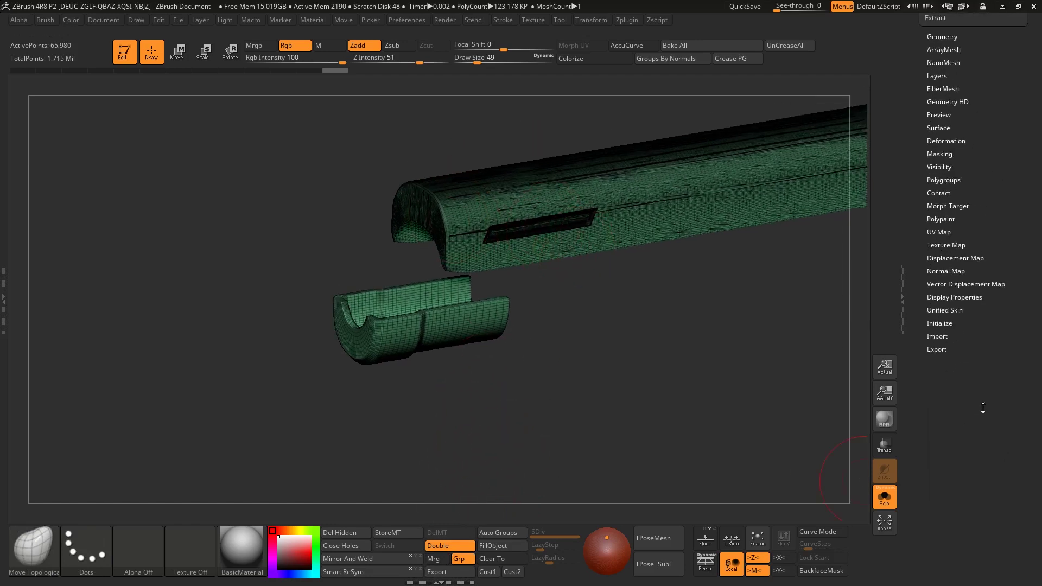
left_click(944, 352)
left_click_drag(952, 440, 951, 461)
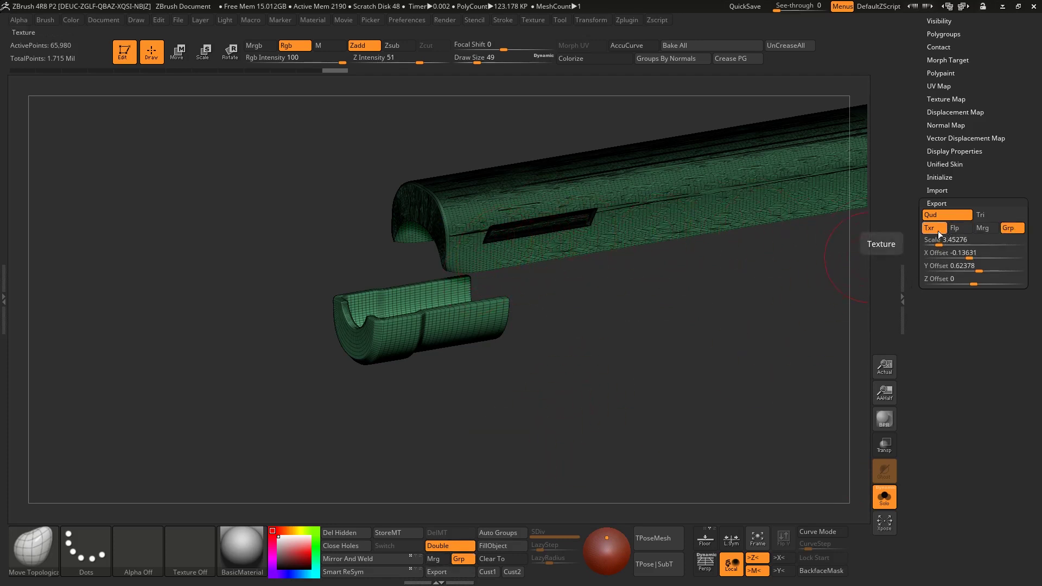
left_click_drag(573, 304, 574, 328)
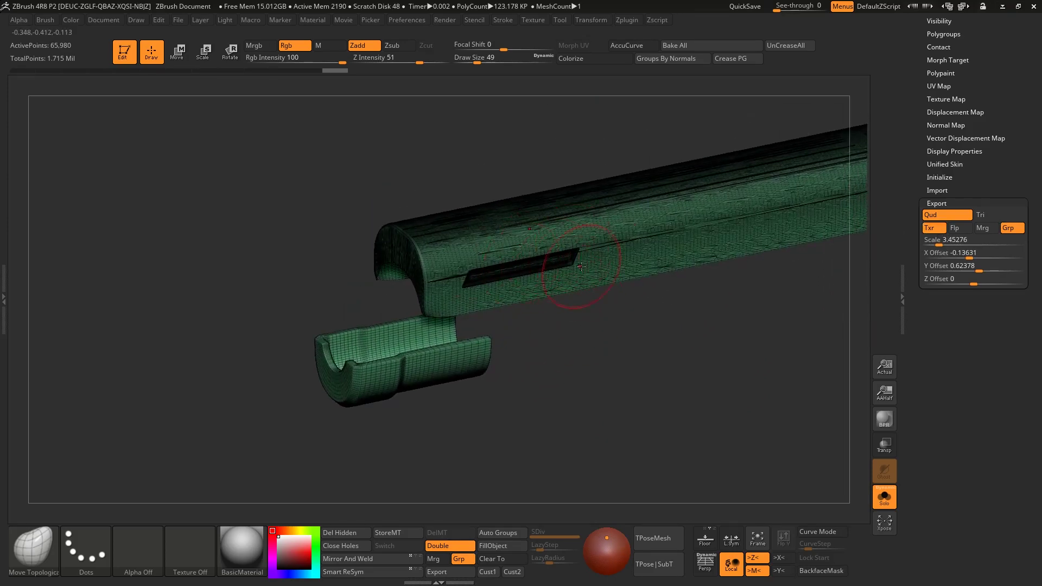
left_click_drag(580, 266, 617, 308, "alt")
mouse_move(509, 299)
right_mouse_down()
mouse_move(556, 311)
mouse_move(500, 292)
right_mouse_up()
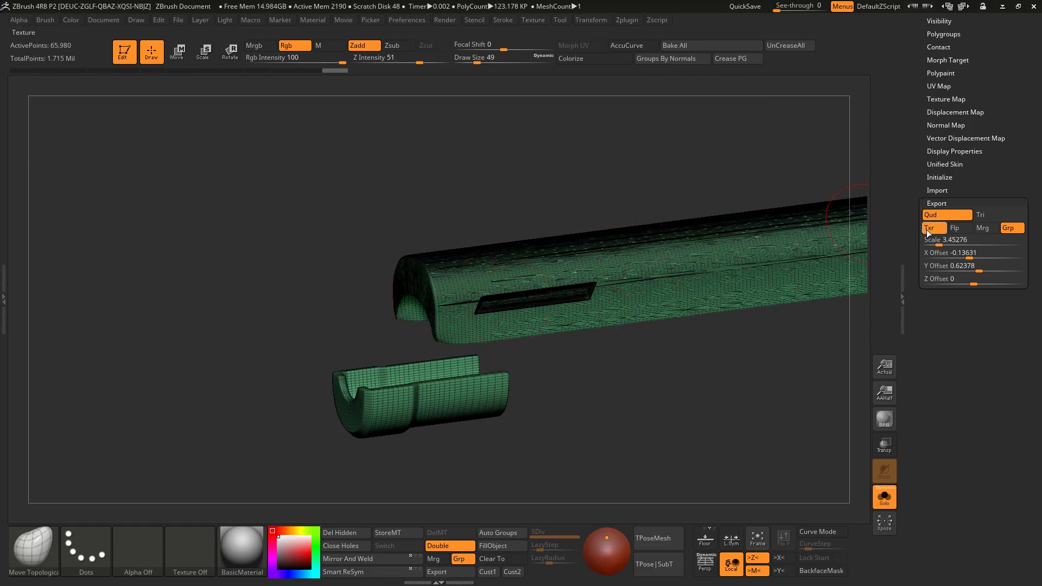
left_click_drag(644, 414, 624, 442)
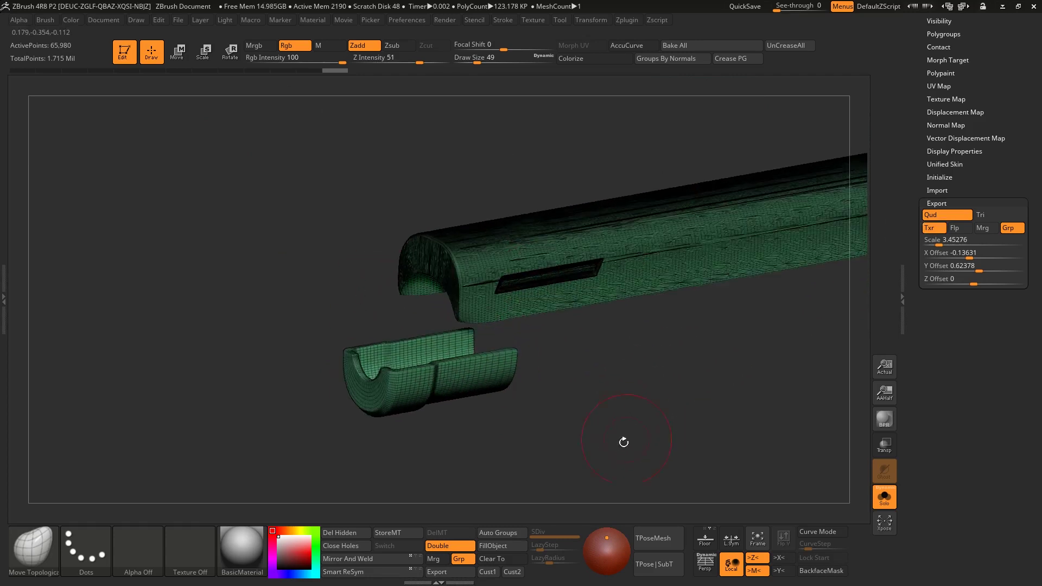
left_click_drag(694, 348, 646, 354)
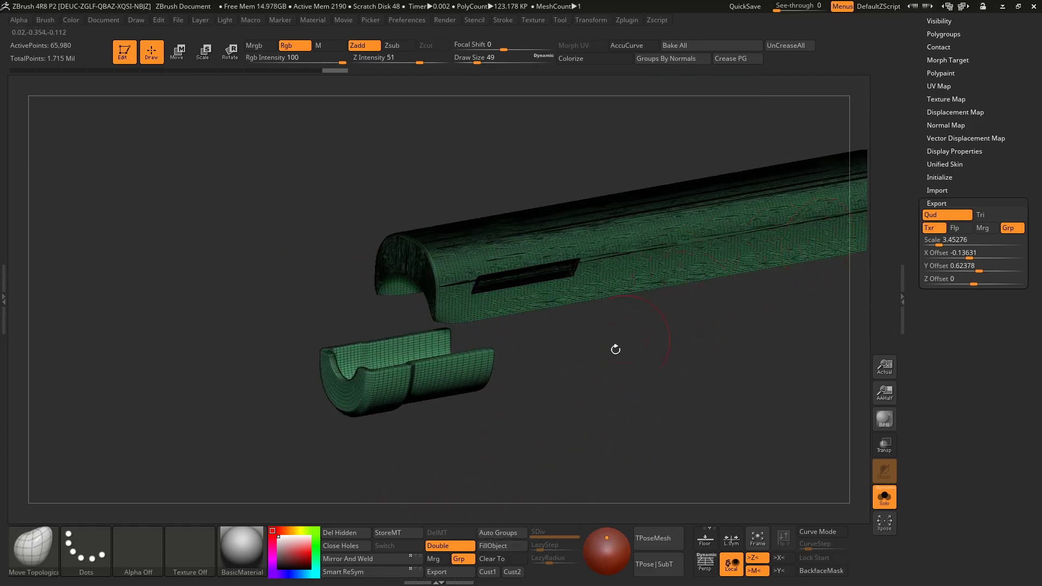
Regroup the barrel mesh as one polygroup and export it as attachment_Hi.OBJ in the Hipoly folder, replacing the existing file.
key("ctrl+w")
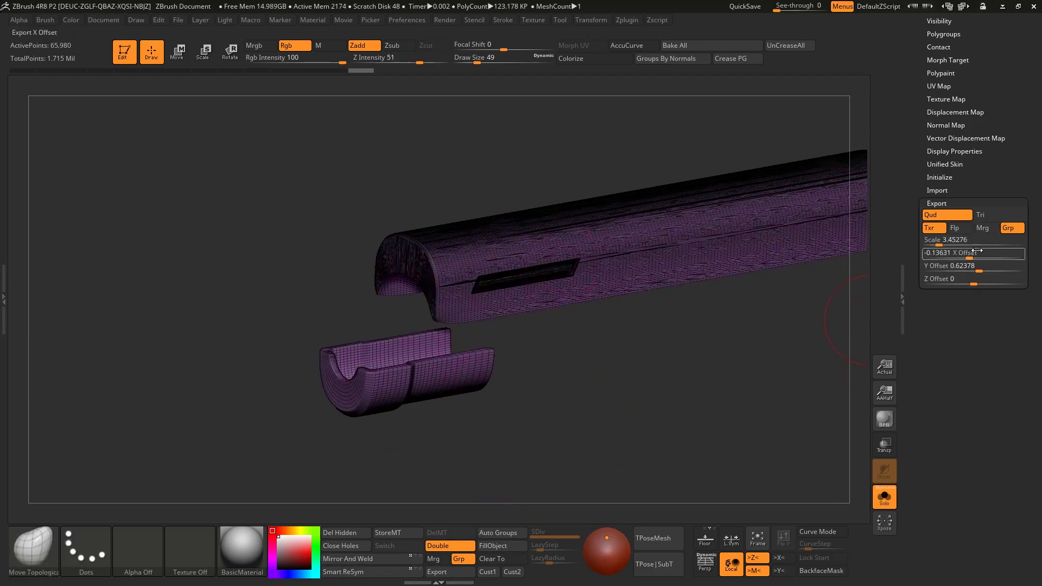
left_click(439, 571)
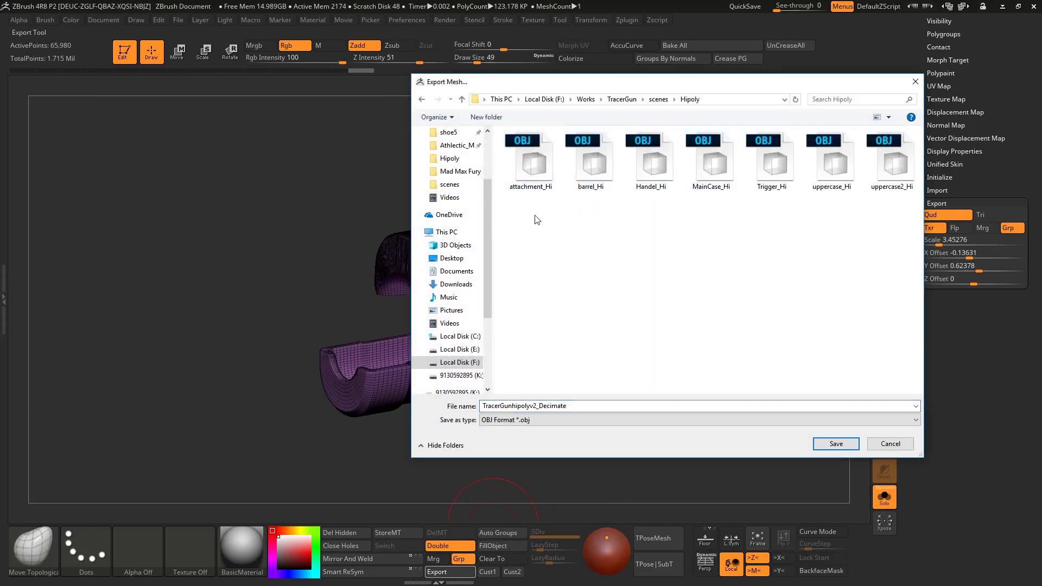
left_click(542, 187)
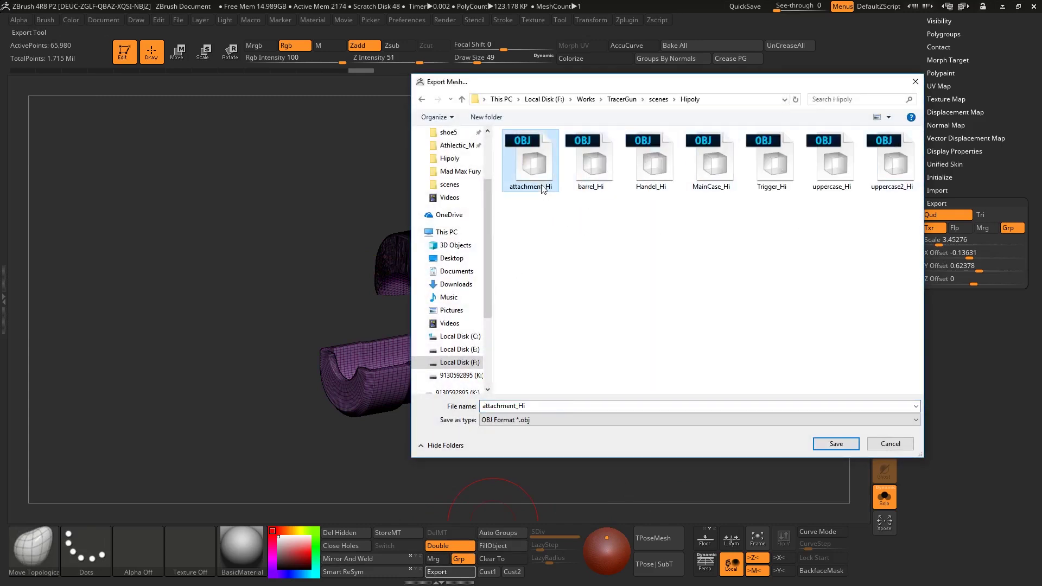
double_click(535, 165)
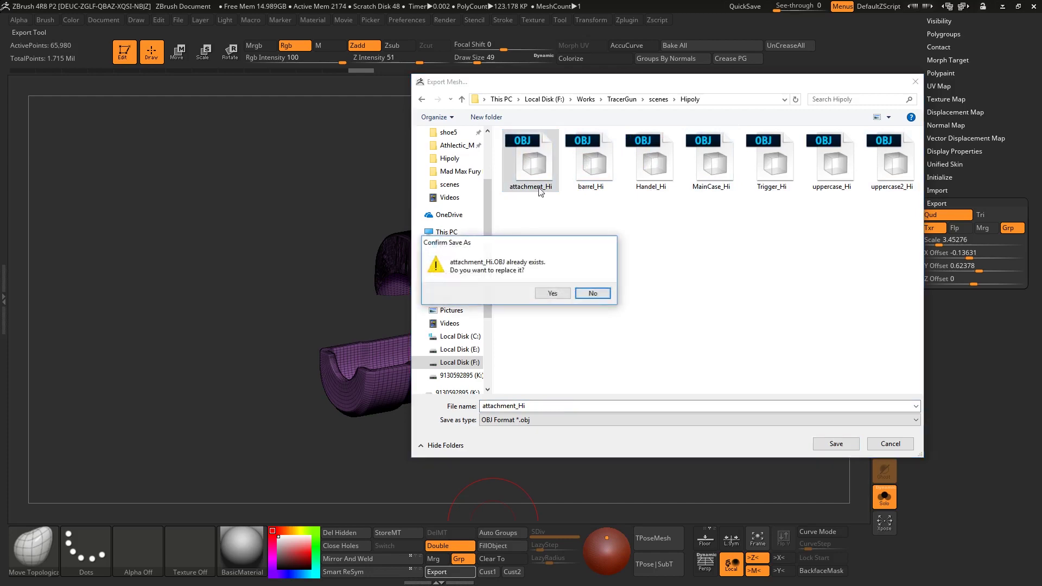
left_click(552, 293)
Leave Solo mode, hide the polyframe and make the upper shell subtool active on the full gun.
left_click_drag(963, 342, 980, 433)
left_click(891, 490)
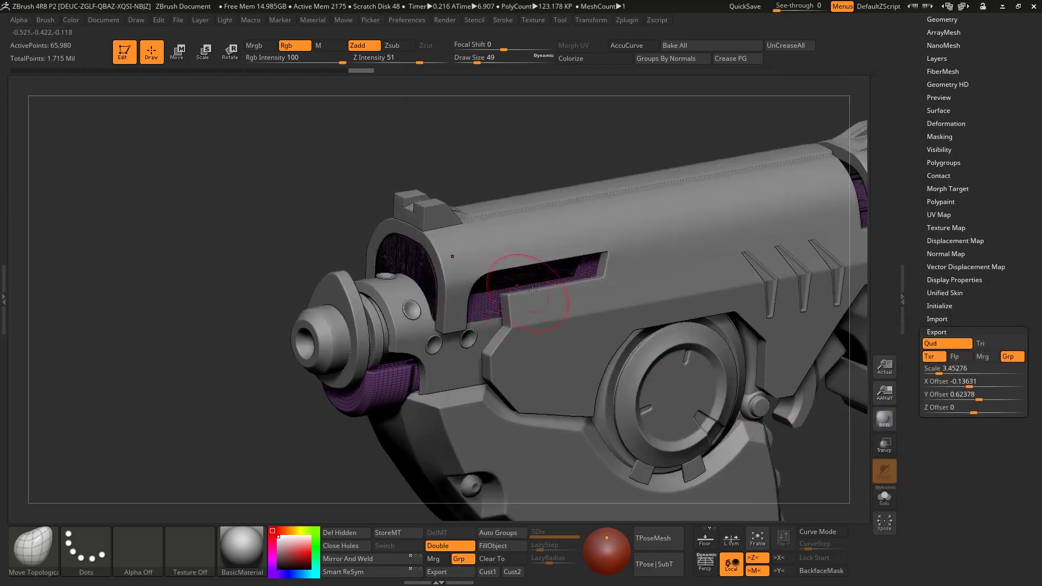
right_click_drag(531, 269, 804, 217, "ctrl")
key("shift+f")
left_click_drag(995, 76, 961, 222)
left_click(937, 307)
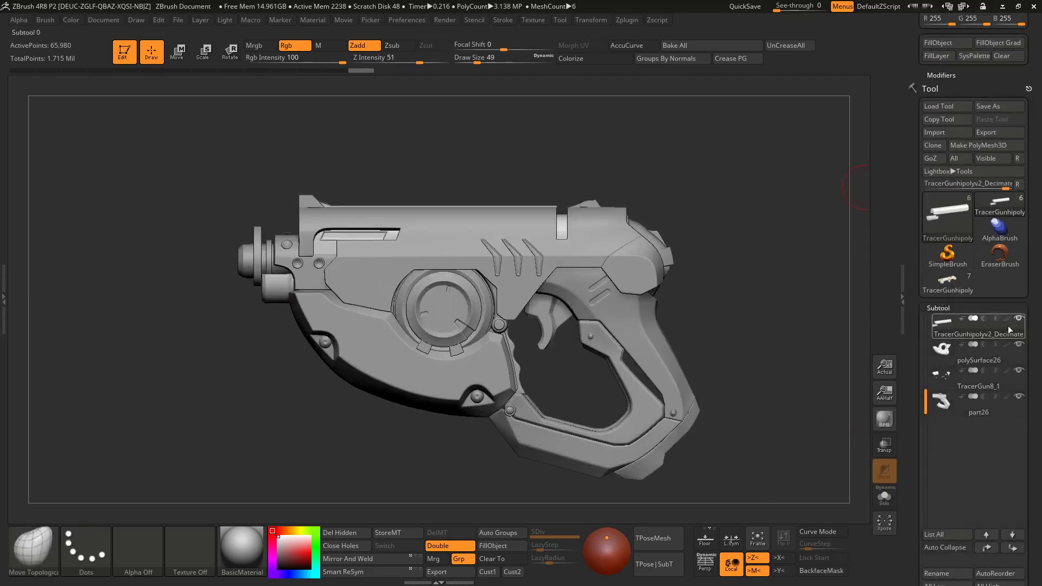
scroll(924, 301, "down", 3)
left_click(506, 257, "alt")
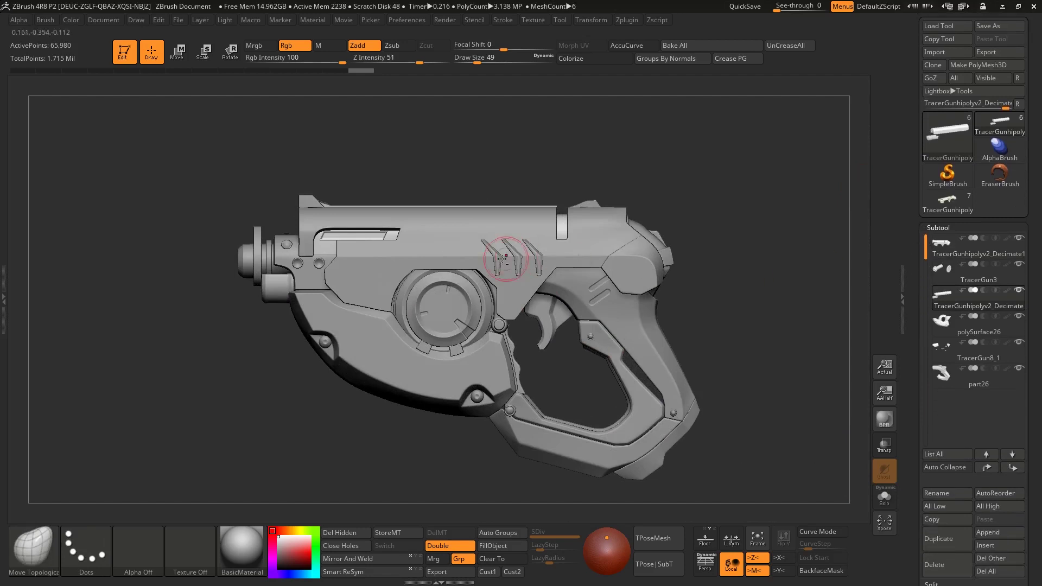
Save the ZTool as TracerGunhipolyv2_Decimate in the scenes folder, overwriting the existing file.
right_click_drag(702, 187, 694, 161, "alt")
right_click_drag(694, 162, 700, 175)
key("ctrl+s")
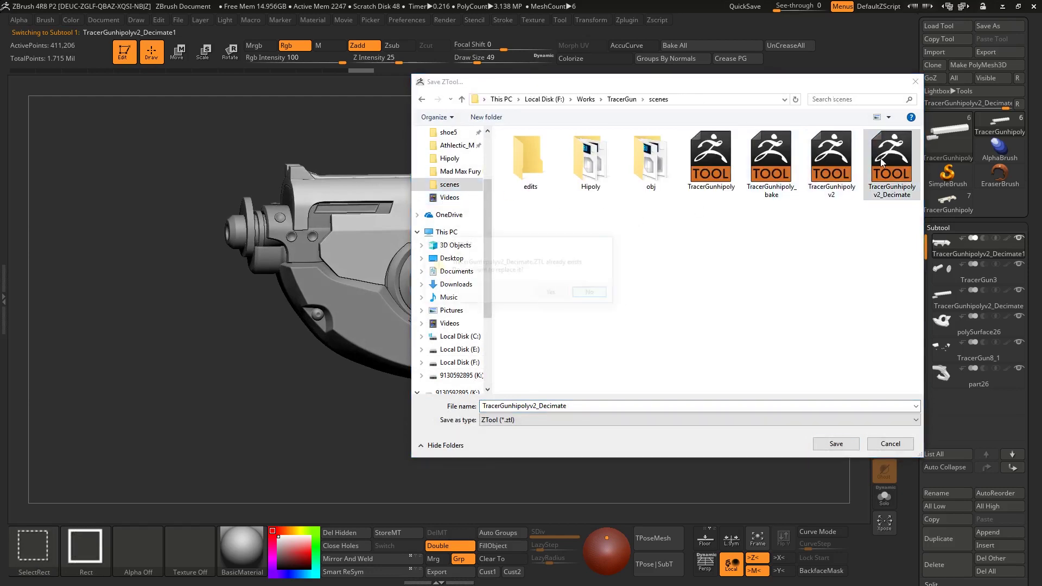
key("Return")
left_click(578, 295)
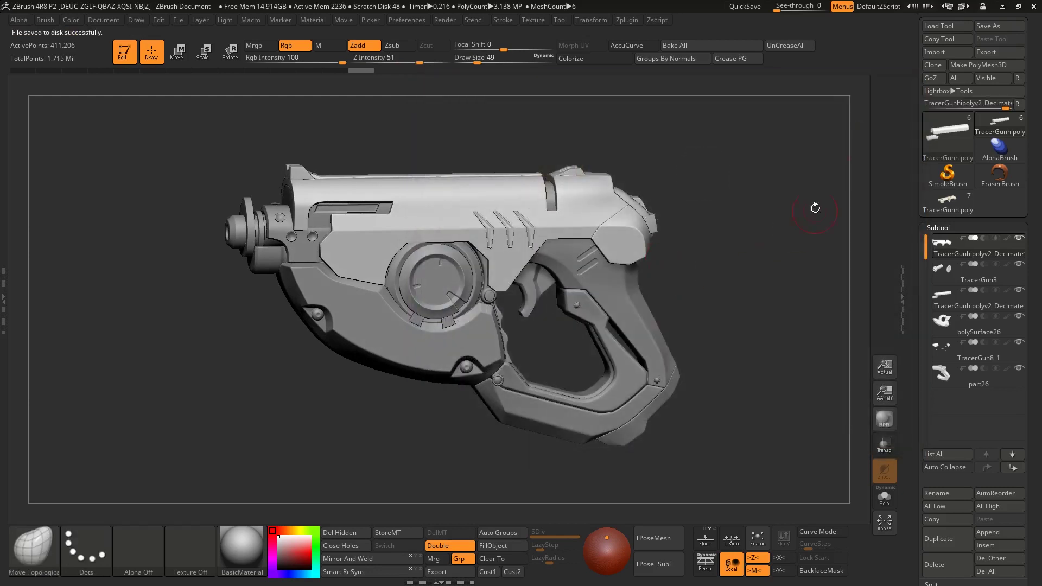
Show the polyframe on the upper shell subtool and view the gun from the side.
left_click_drag(783, 280, 793, 267, "alt")
key("shift+f")
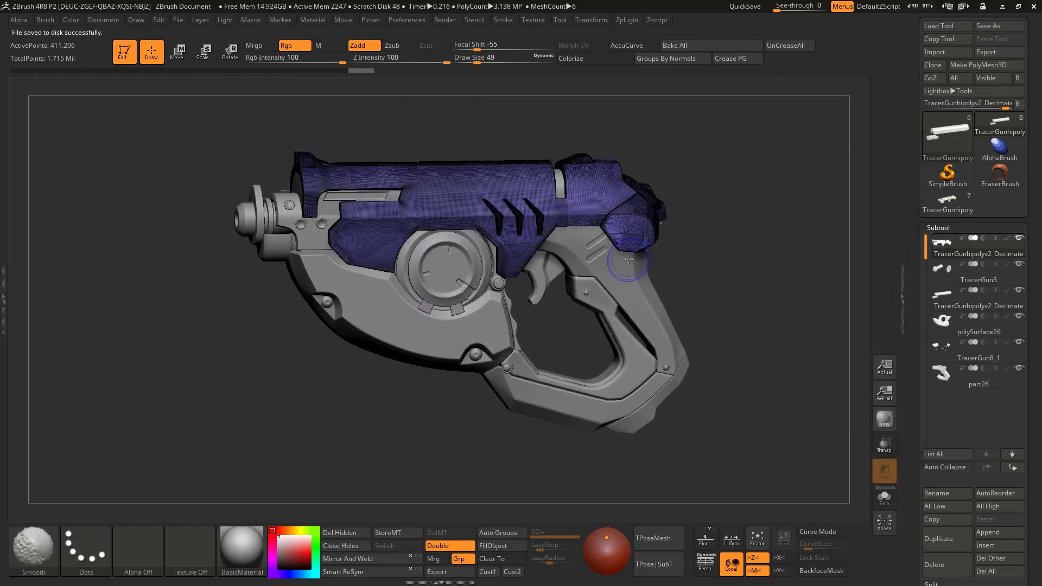
mouse_move(715, 266)
left_mouse_down()
mouse_move(803, 272)
mouse_move(706, 304)
mouse_move(705, 261)
left_mouse_up()
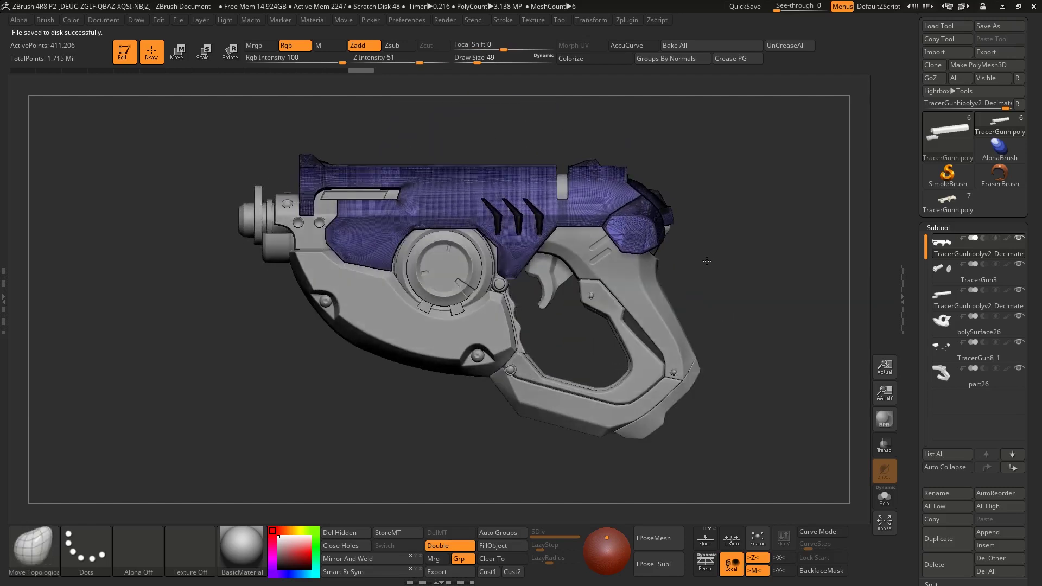
Switch to Maya and soften the edges of the imported uppercase_Hi shell mesh.
left_click(1002, 7)
left_click_drag(400, 272, 293, 279, "alt")
right_click_drag(293, 274, 368, 256, "alt")
left_click_drag(367, 255, 331, 233, "alt")
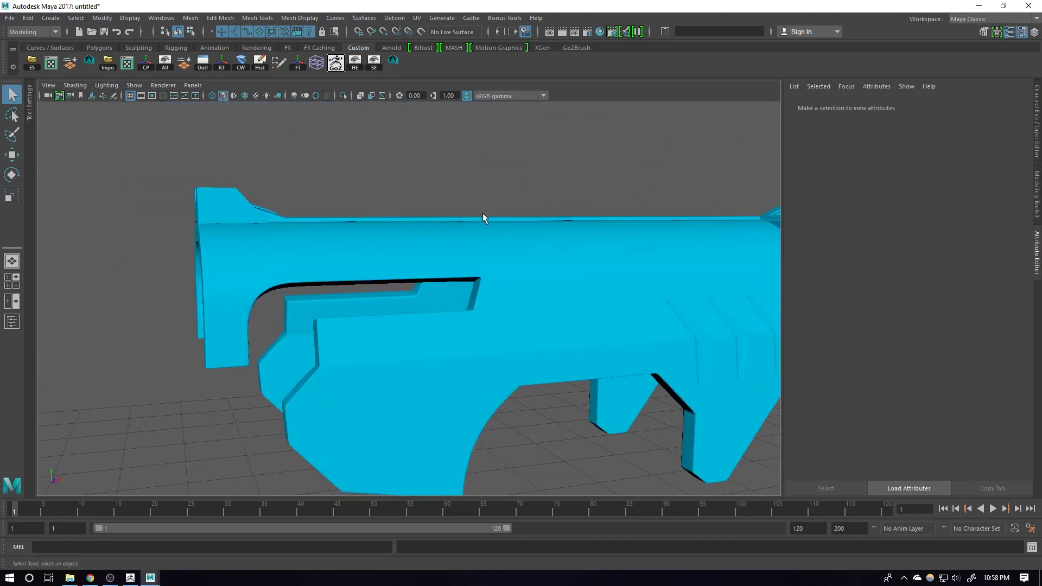
left_click(481, 234)
right_click_drag(483, 241, 526, 296, "alt")
right_click_drag(493, 238, 644, 283, "shift")
left_click(324, 271)
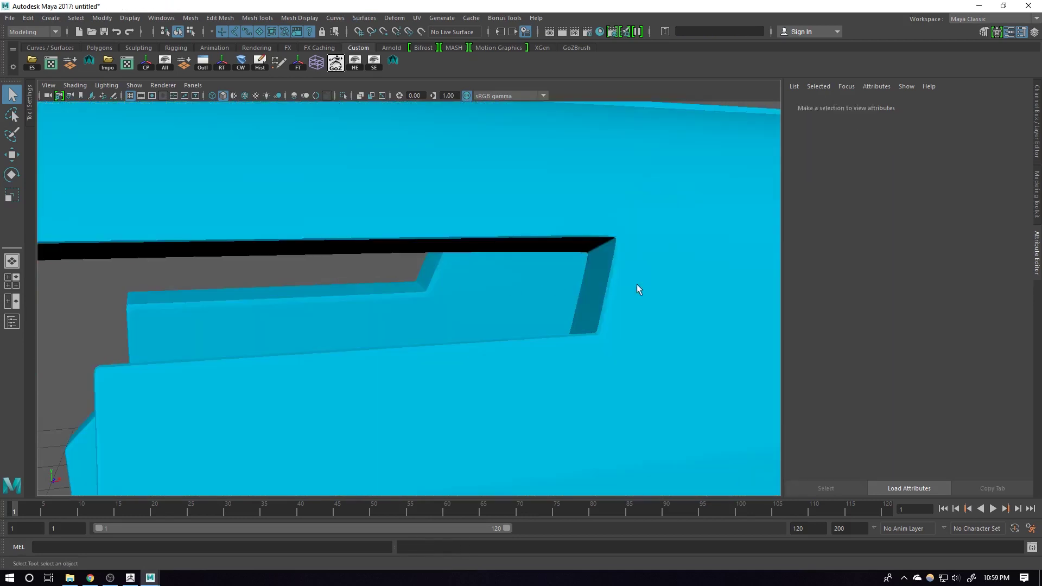
Reapply edge softening to the shell mesh while checking the shading at the slot's corner, and deselect it.
middle_click_drag(637, 285, 579, 313, "alt")
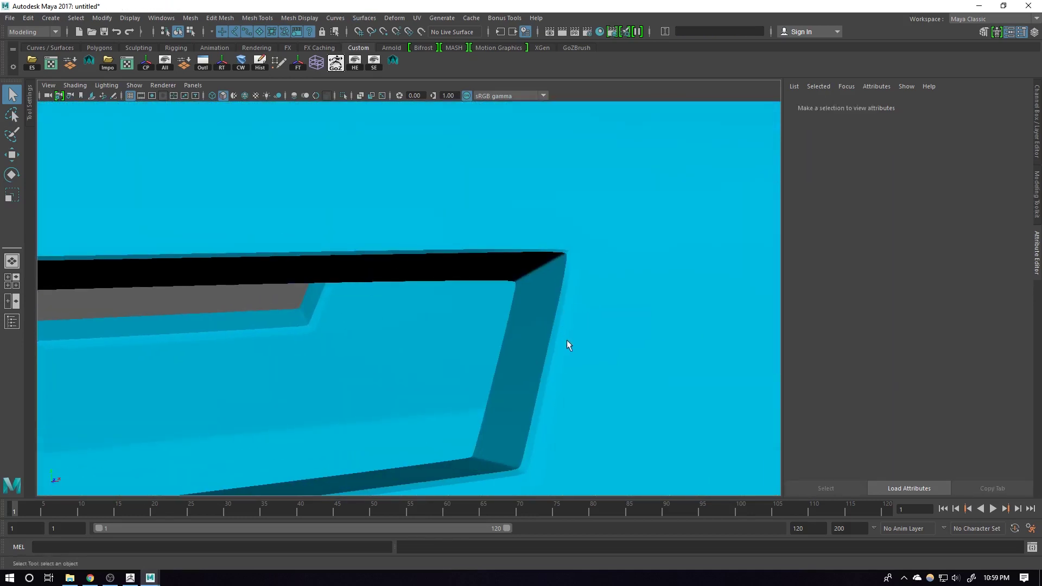
left_click(562, 233)
right_click_drag(512, 184, 616, 223, "shift")
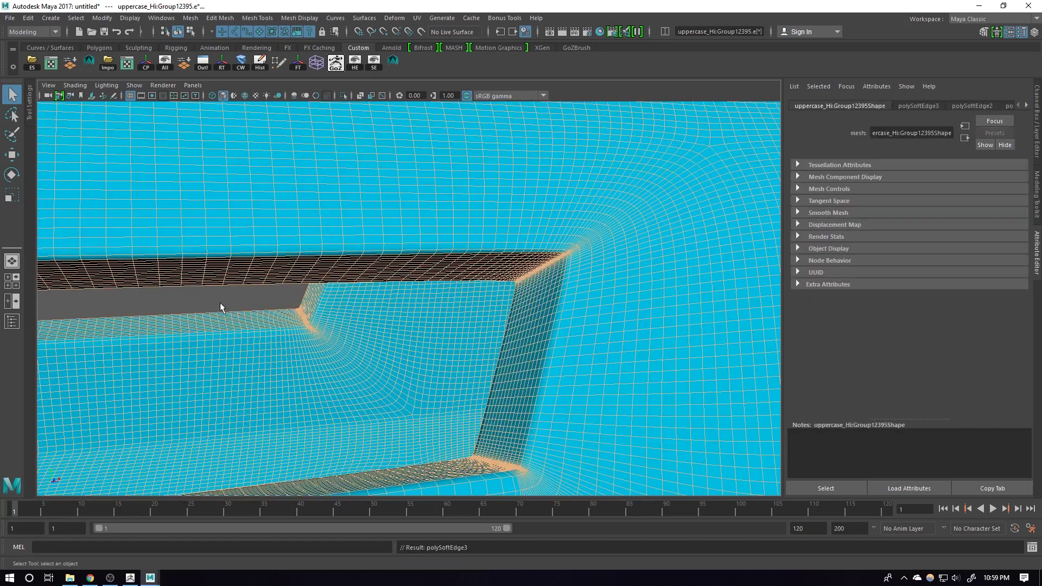
left_click(219, 303)
Make the uppercase_Hi shell mesh a live surface and view it from the side.
right_click_drag(570, 329, 307, 265, "alt")
left_click_drag(307, 271, 453, 291, "alt")
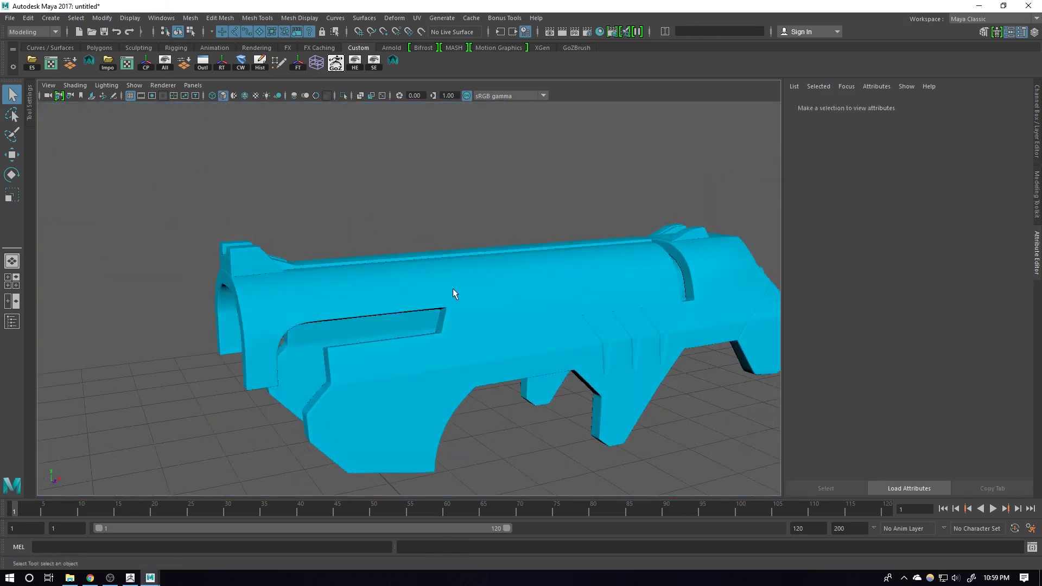
left_click(454, 291)
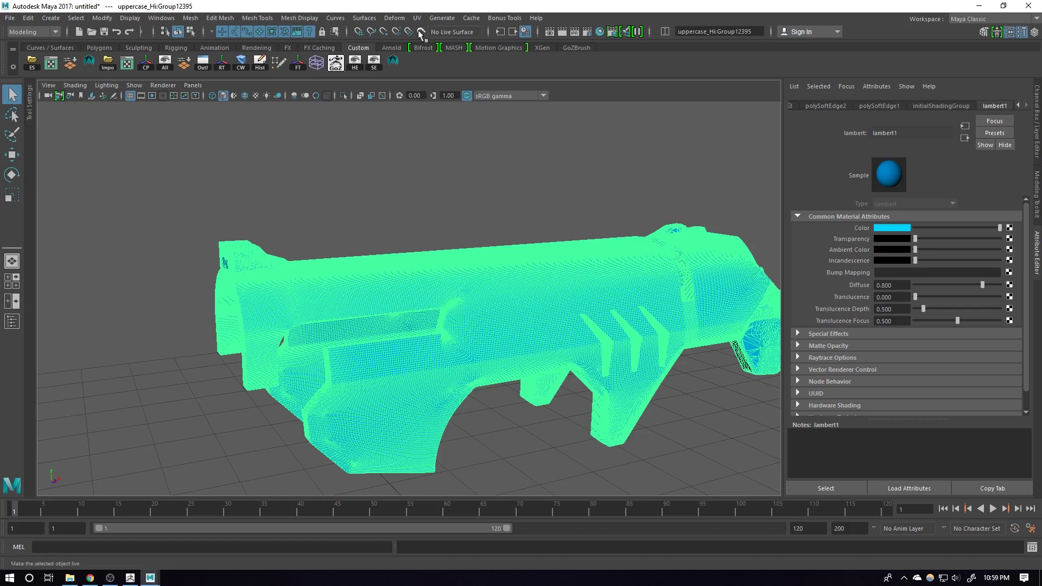
left_click(421, 32)
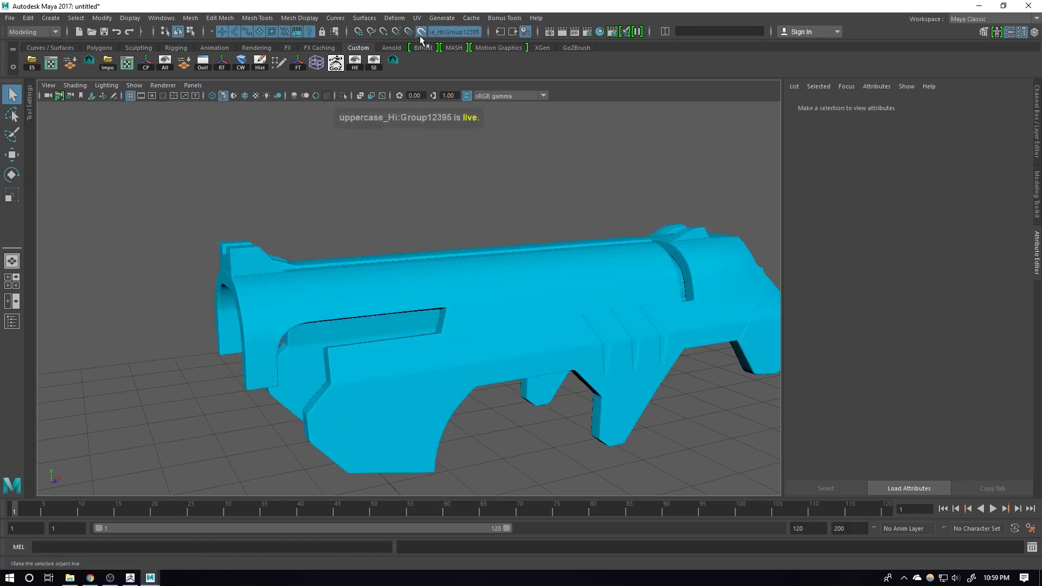
left_click_drag(565, 274, 560, 321, "alt")
left_click_drag(574, 375, 459, 178, "alt")
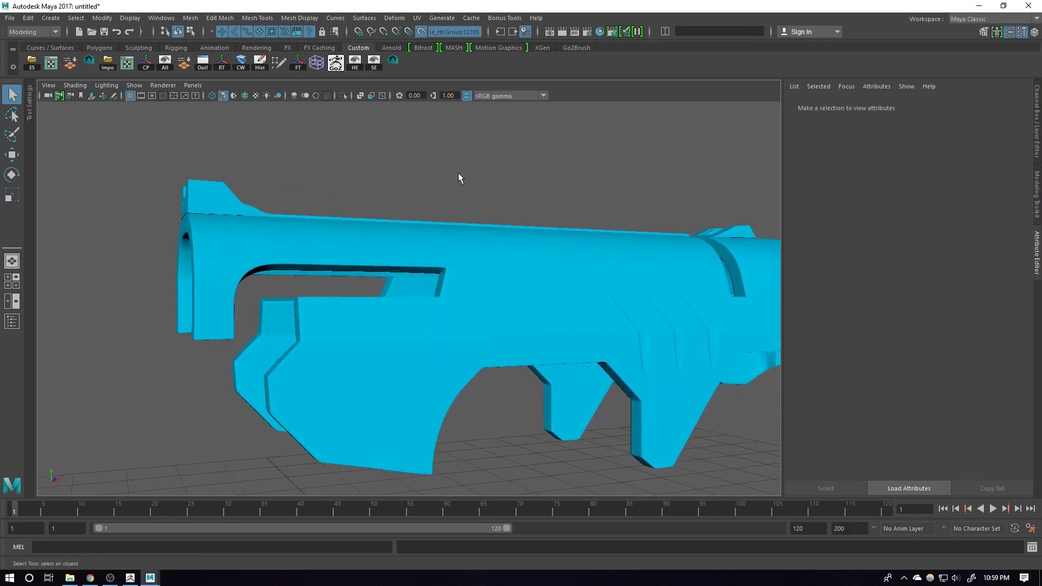
Show the Modeling Toolkit and start the Quad Draw tool for the live shell surface.
left_click(983, 33)
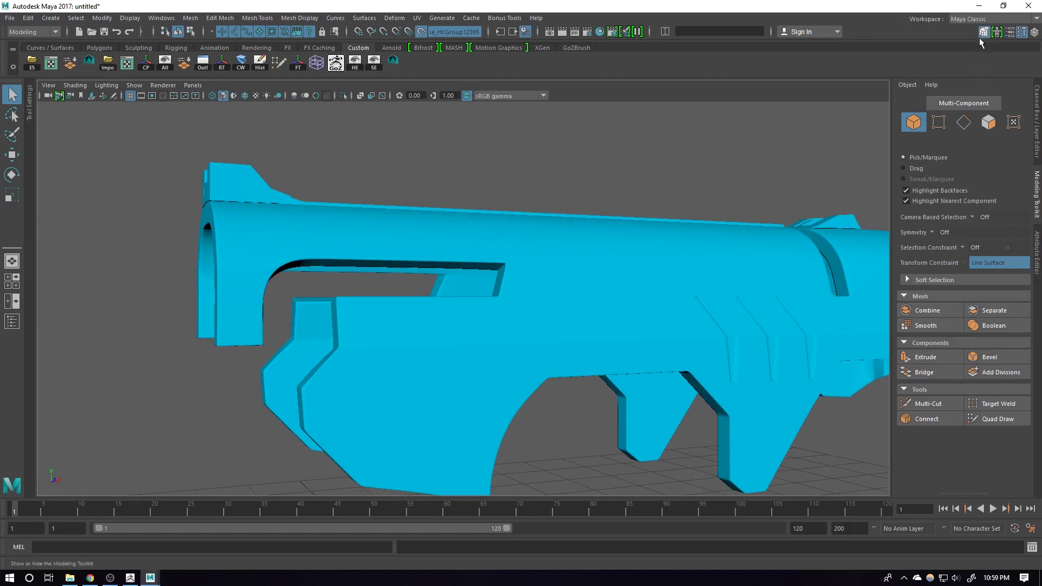
left_click(992, 420)
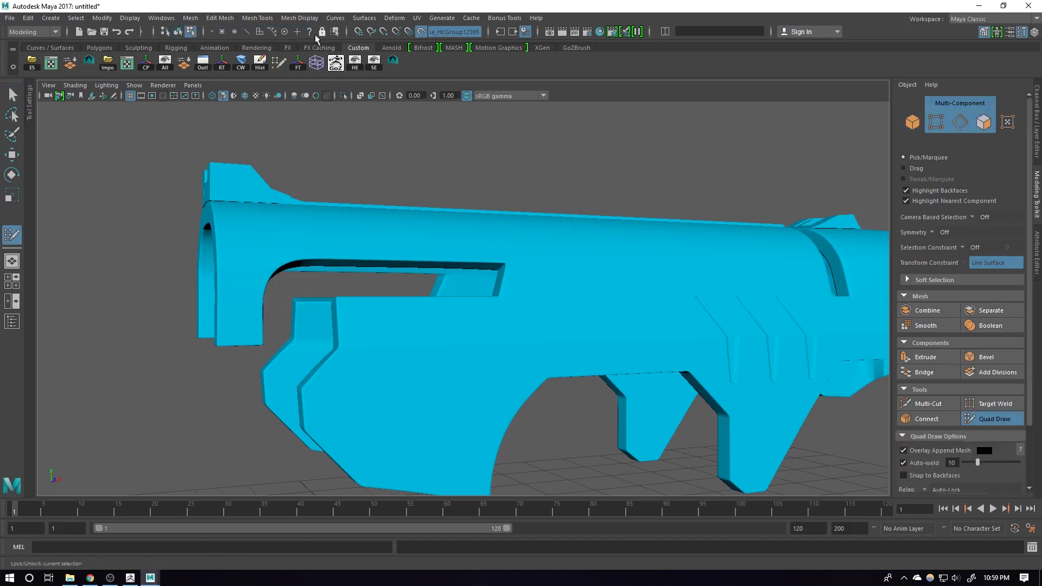
left_click(301, 19)
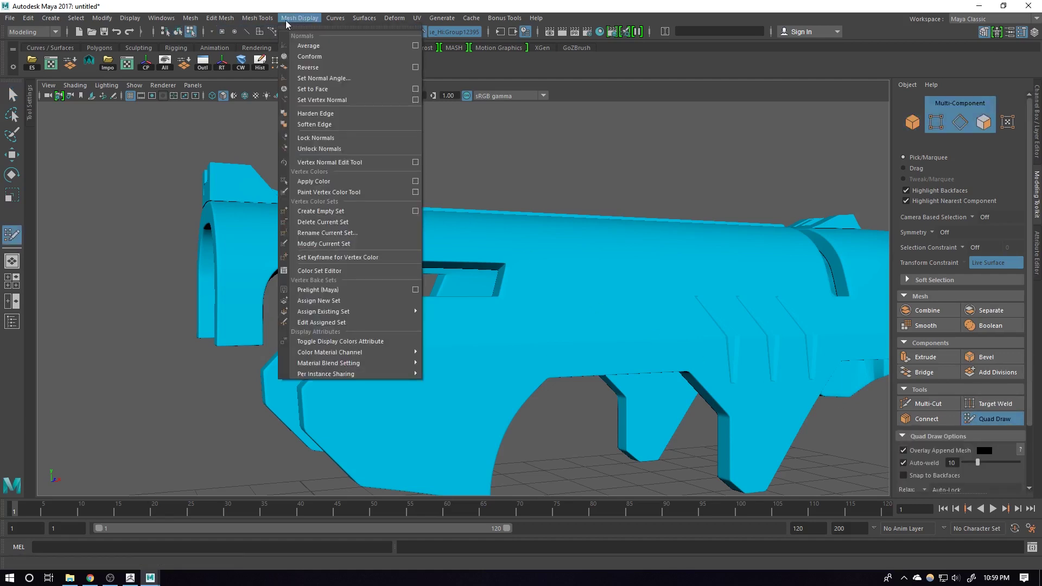
mouse_move(260, 21)
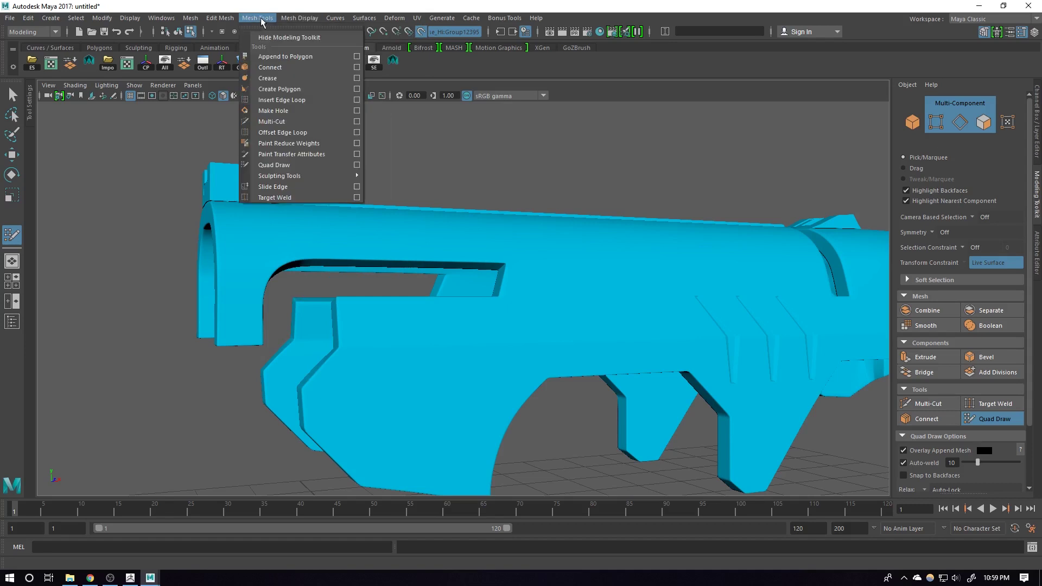
left_click(280, 166)
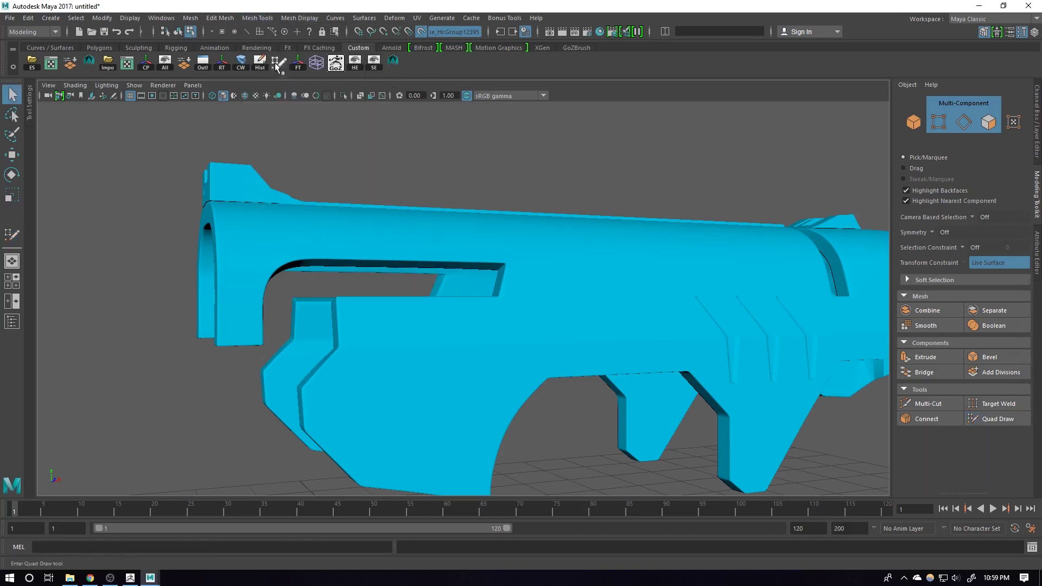
Draw the first quad with Quad Draw on the shell's flat side panel directly below the slot.
right_click_drag(422, 223, 487, 282, "alt")
left_click_drag(487, 282, 564, 201, "alt")
right_click_drag(385, 290, 469, 372, "alt")
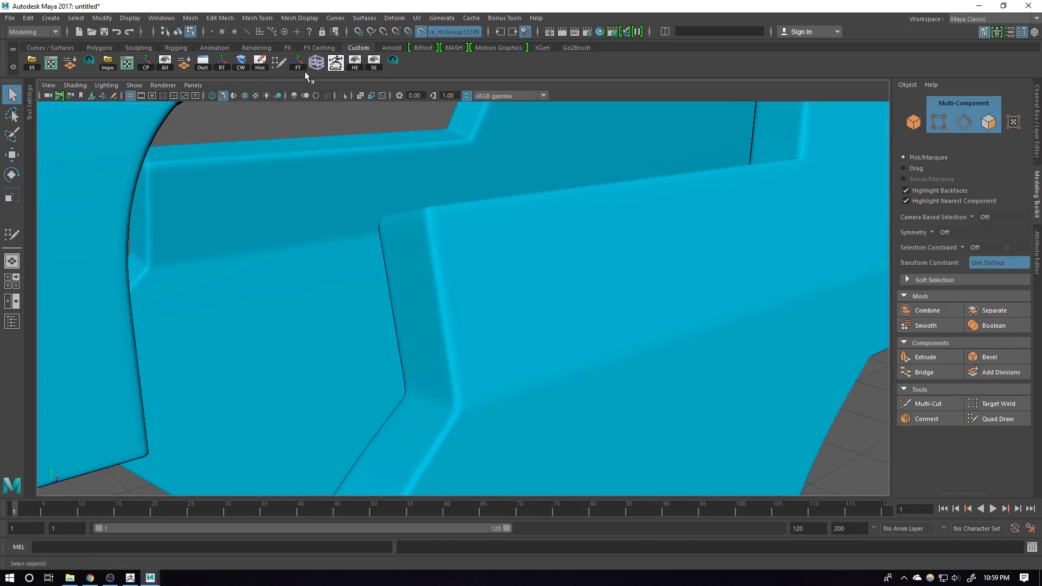
key("y")
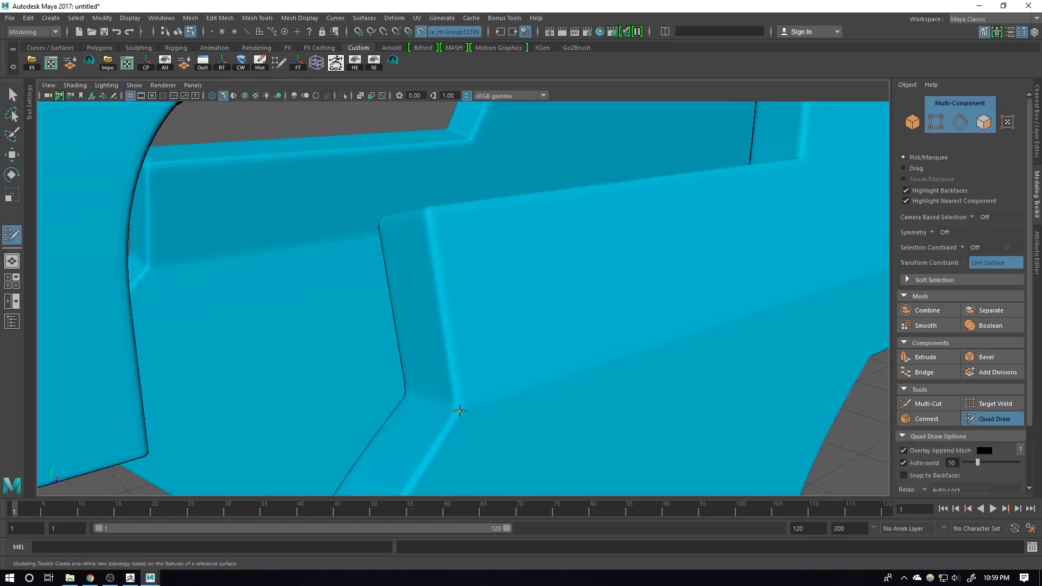
left_click_drag(428, 212, 652, 237, "alt")
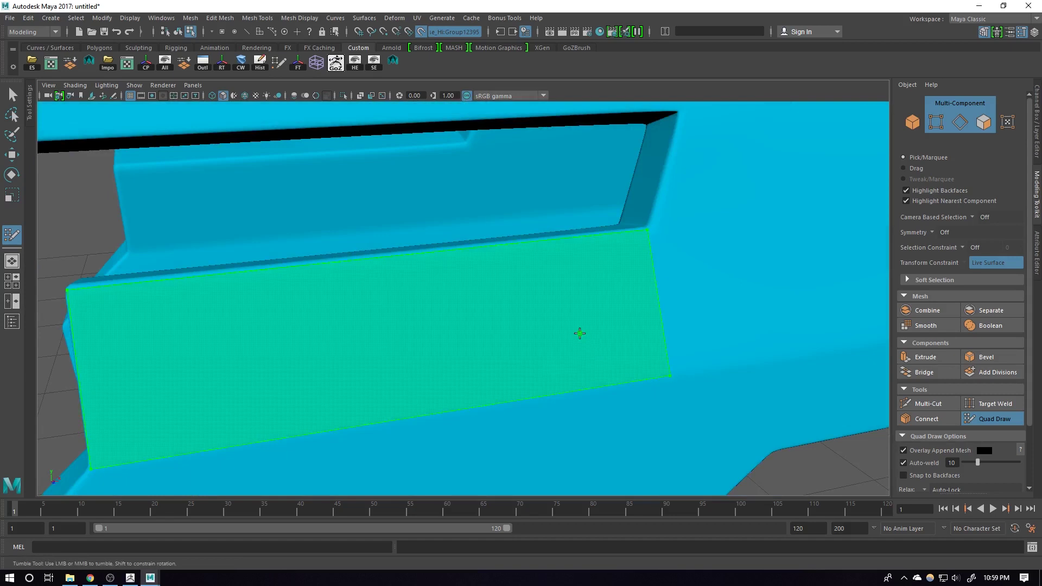
left_click(580, 333, "shift")
Add a second quad to the panel strip, continuing it backward past the slot's rear end.
right_click_drag(645, 339, 609, 323, "alt")
left_click_drag(504, 293, 575, 310, "alt")
middle_click_drag(624, 303, 628, 308, "alt")
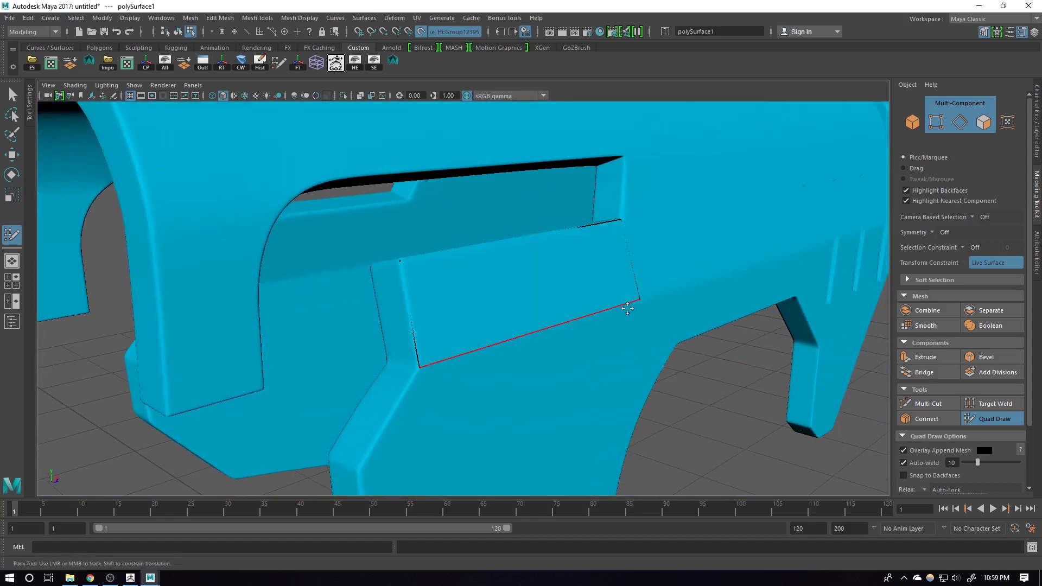
right_click_drag(583, 330, 702, 372, "alt")
left_click_drag(702, 372, 630, 361, "alt")
middle_click_drag(665, 325, 642, 369, "alt")
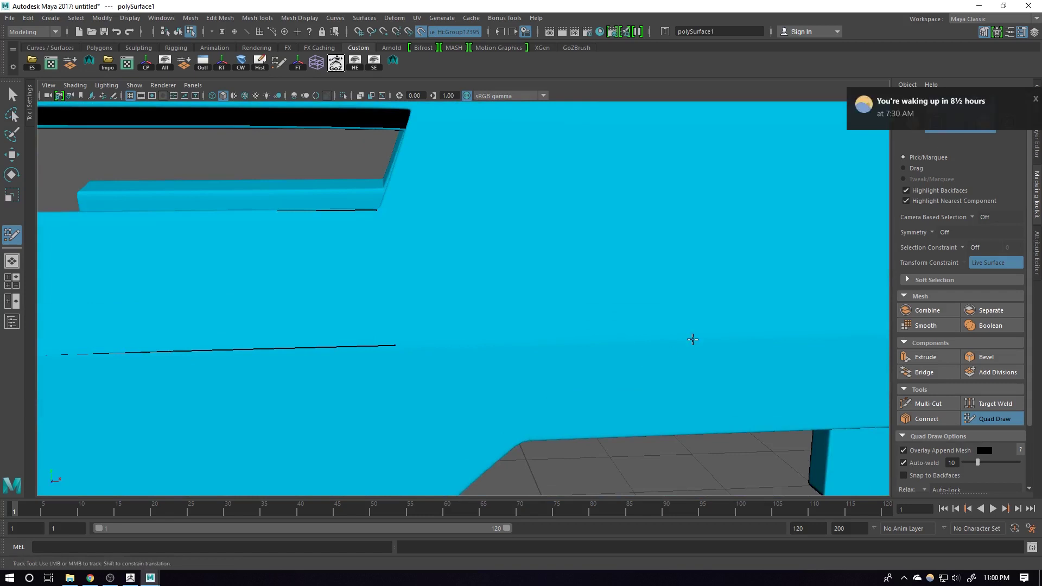
left_click(621, 272, "shift")
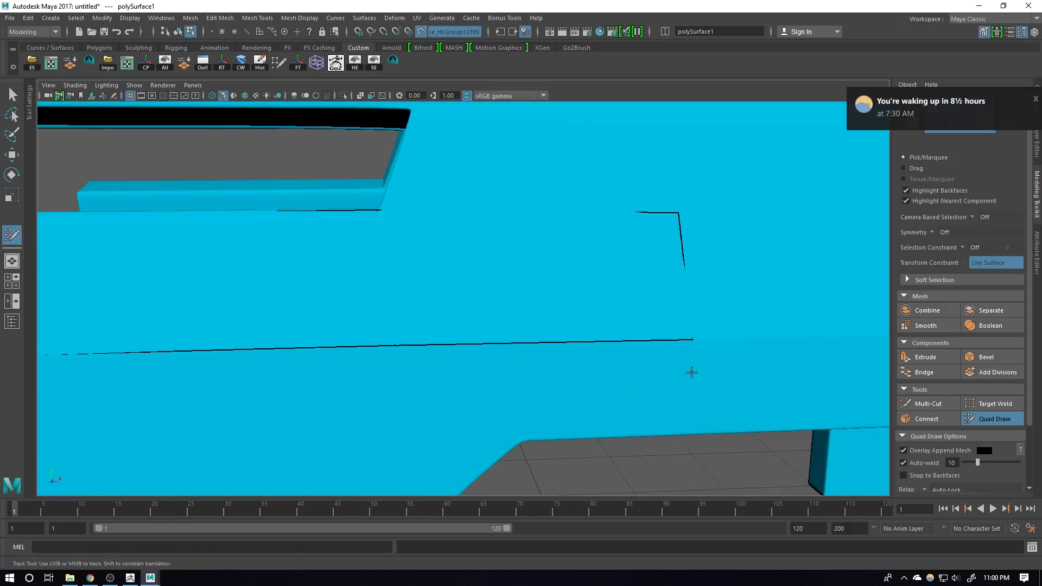
left_click_drag(689, 369, 758, 437, "alt")
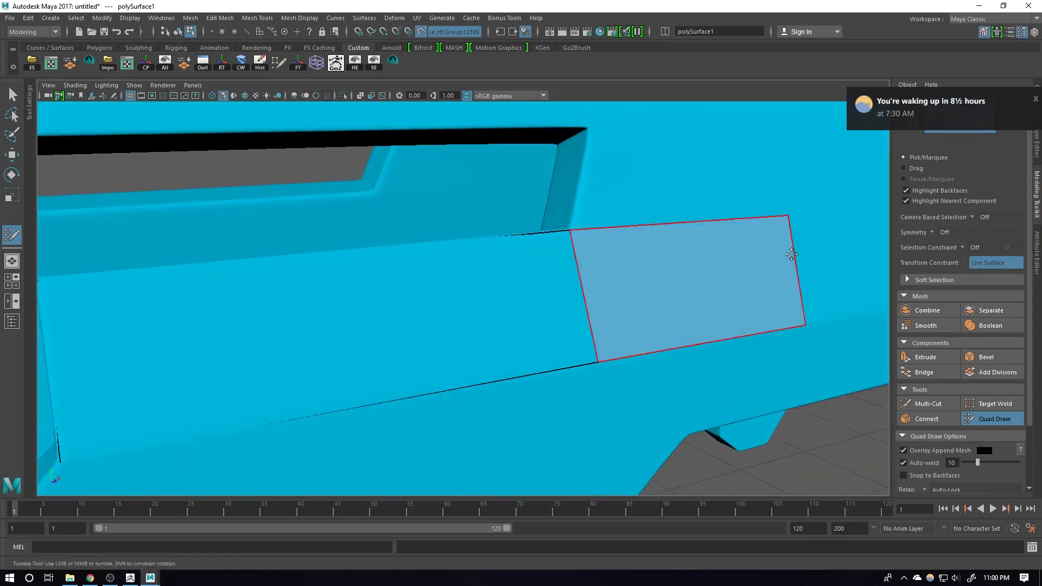
Change the viewport renderer to make the quad edges display cleanly over the live surface.
right_click_drag(419, 272, 395, 247, "alt")
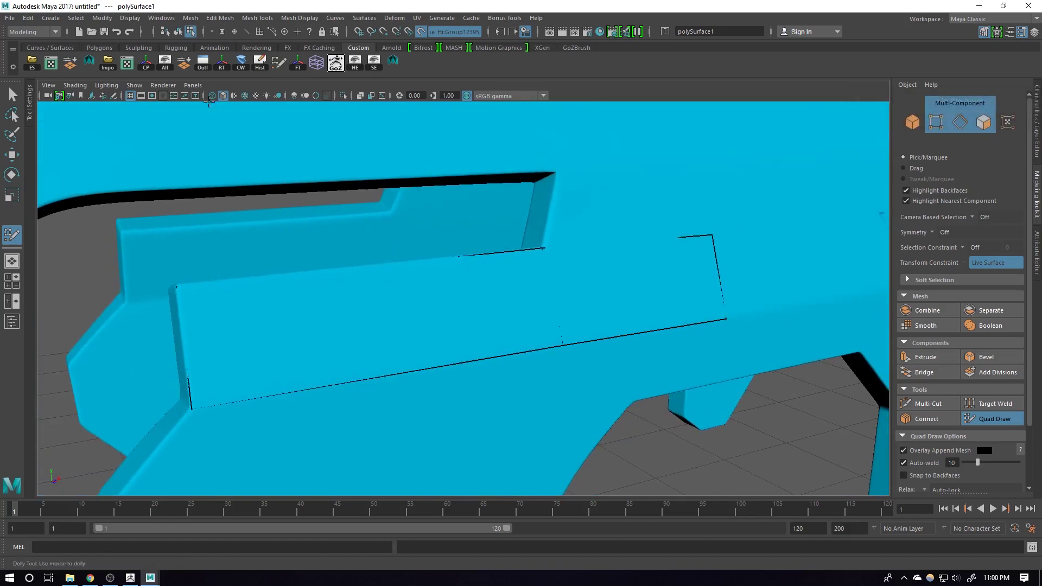
left_click(162, 85)
left_click(204, 116)
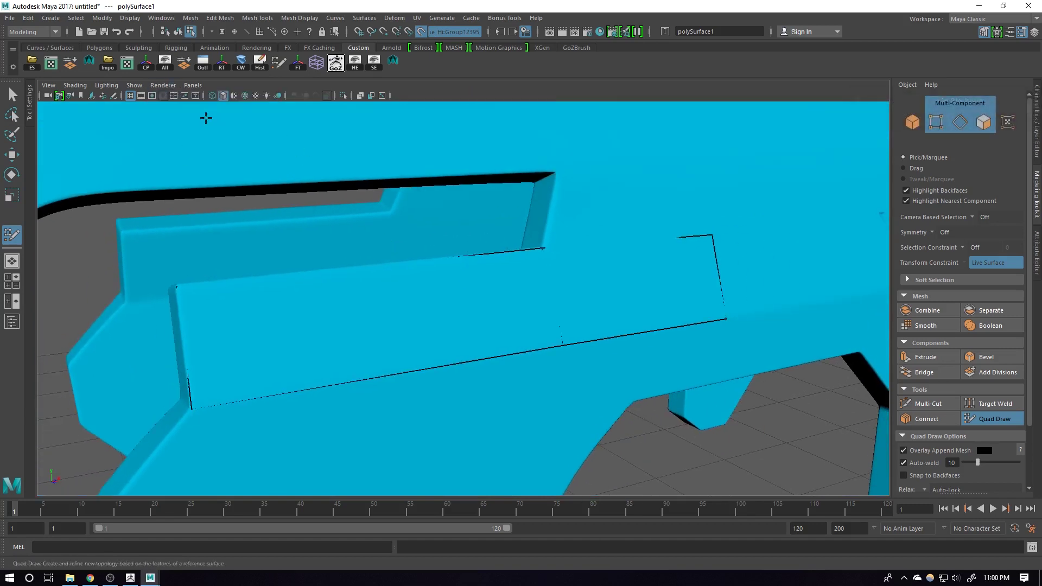
Stack two quads above the second one, running up the shell behind the slot's rear end.
right_click_drag(565, 274, 500, 239, "alt")
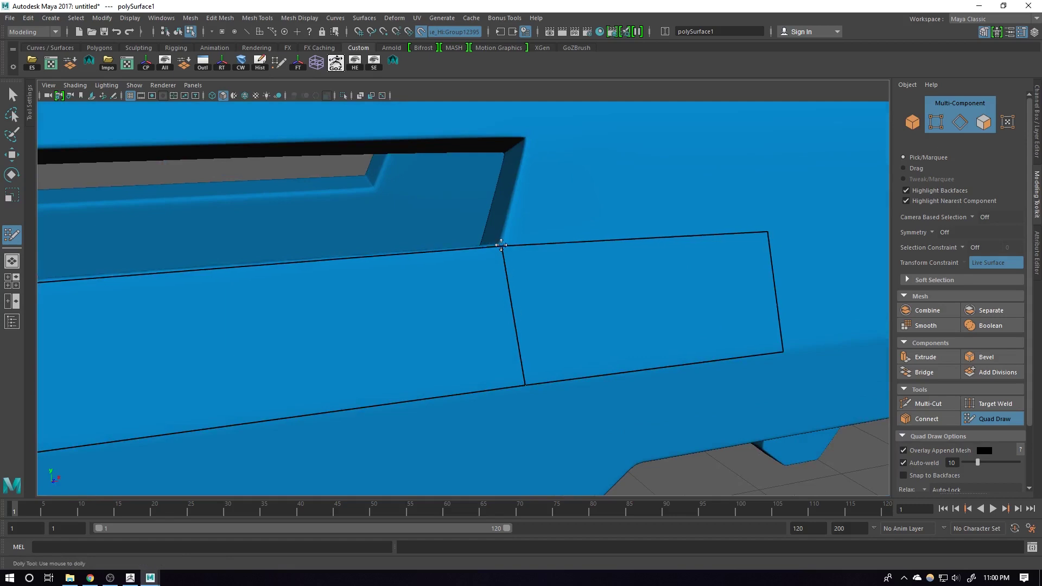
mouse_move(498, 242)
middle_mouse_down("alt")
mouse_move(494, 250)
mouse_move(488, 232)
middle_mouse_up("alt")
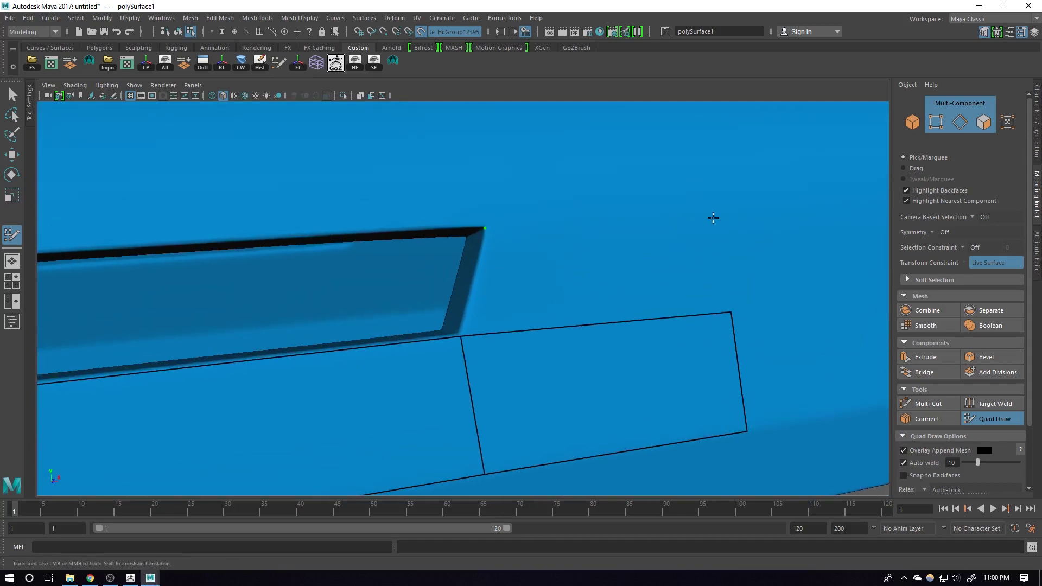
left_click(730, 209)
left_click(676, 267, "shift")
middle_click_drag(655, 308, 704, 337, "alt")
right_click_drag(491, 245, 417, 244, "alt")
middle_click_drag(516, 237, 556, 286, "alt")
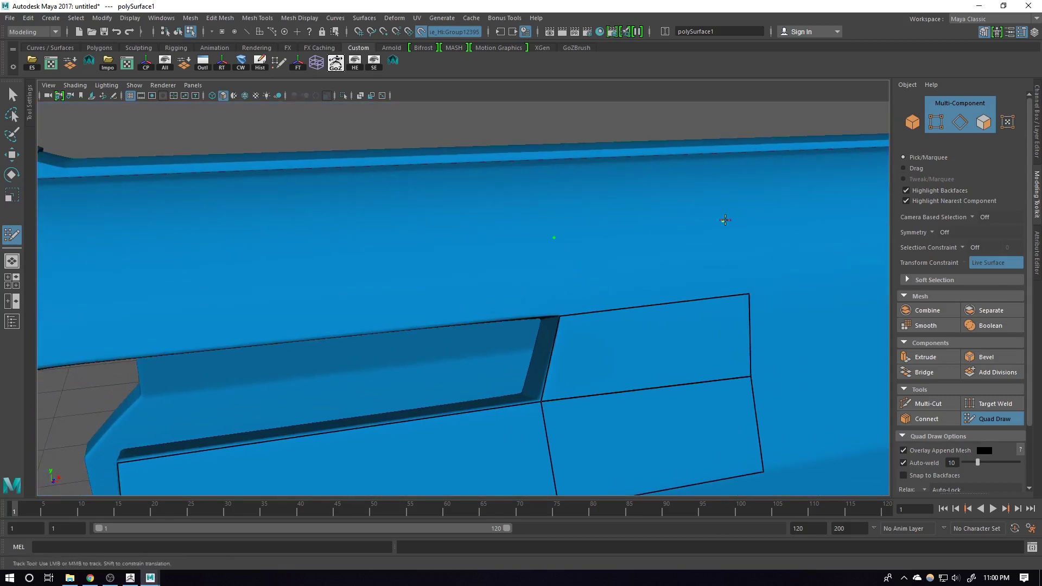
Fill a long quad along the slot's upper edge, undoing the wrongly connected face first.
left_click_drag(500, 268, 513, 297, "alt")
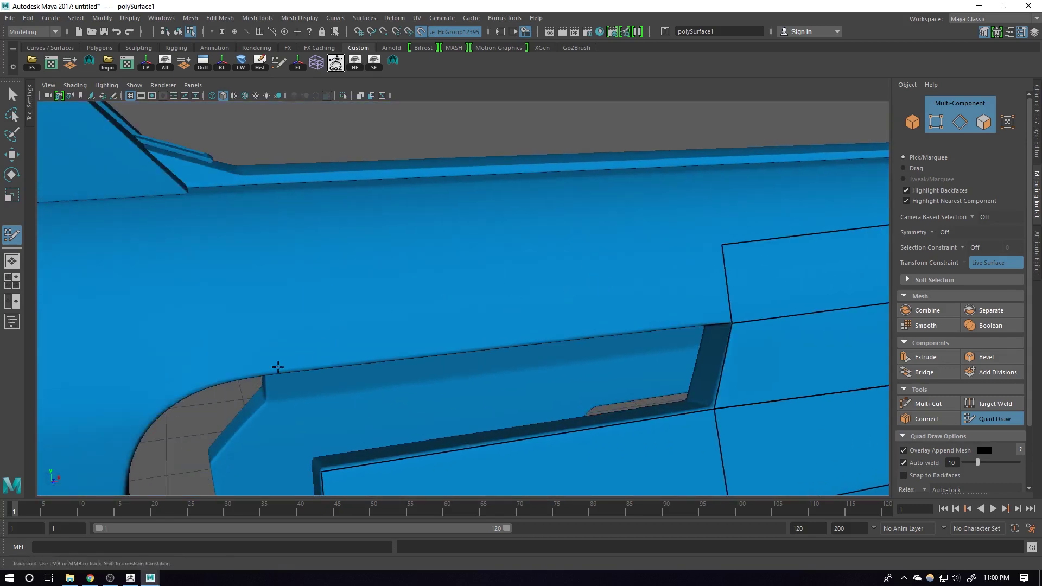
left_click(473, 316, "shift")
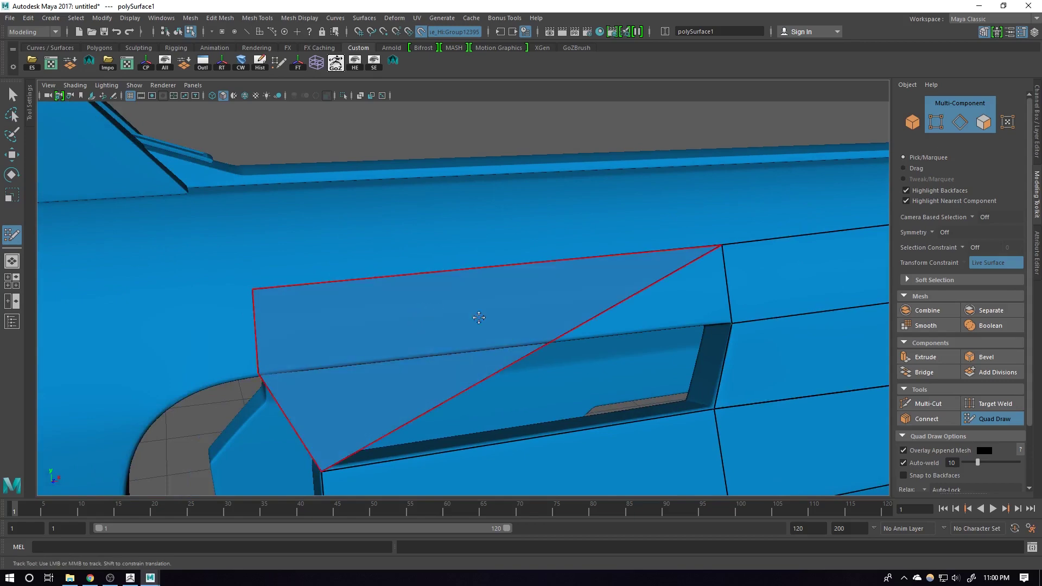
key("ctrl+z")
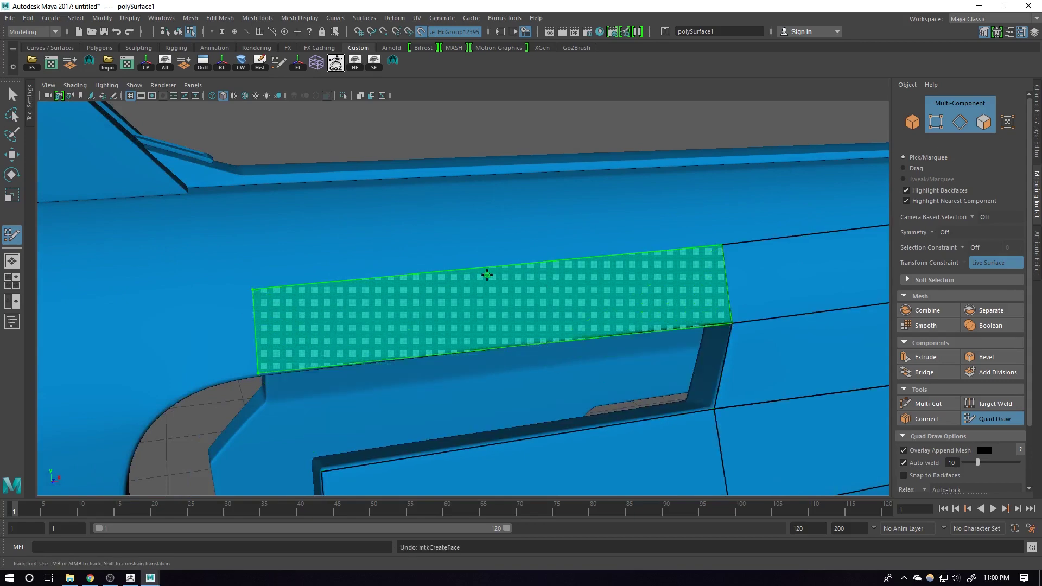
left_click(495, 275, "shift")
Add two quads around the slot's rounded front corner and adjust the vertices to follow its edge.
middle_click_drag(294, 365, 543, 301, "alt")
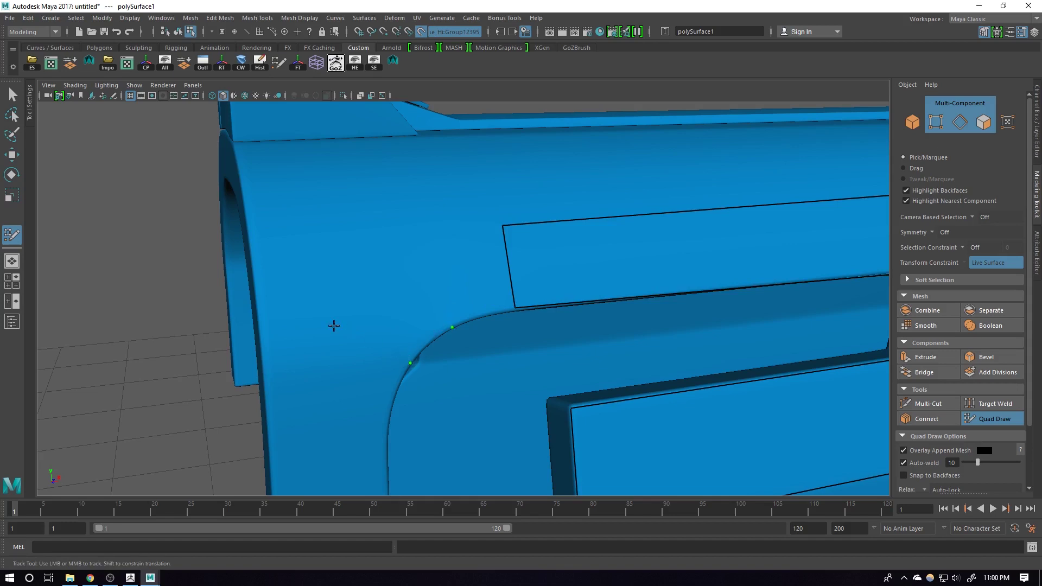
left_click(388, 261, "shift")
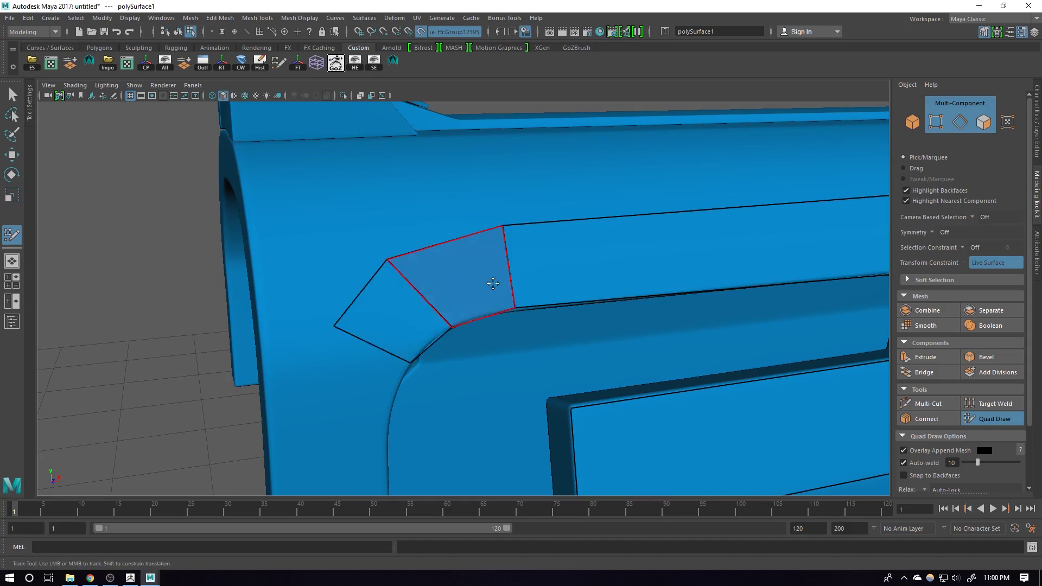
middle_click_drag(388, 261, 438, 200, "alt")
left_click_drag(477, 251, 478, 184, "alt")
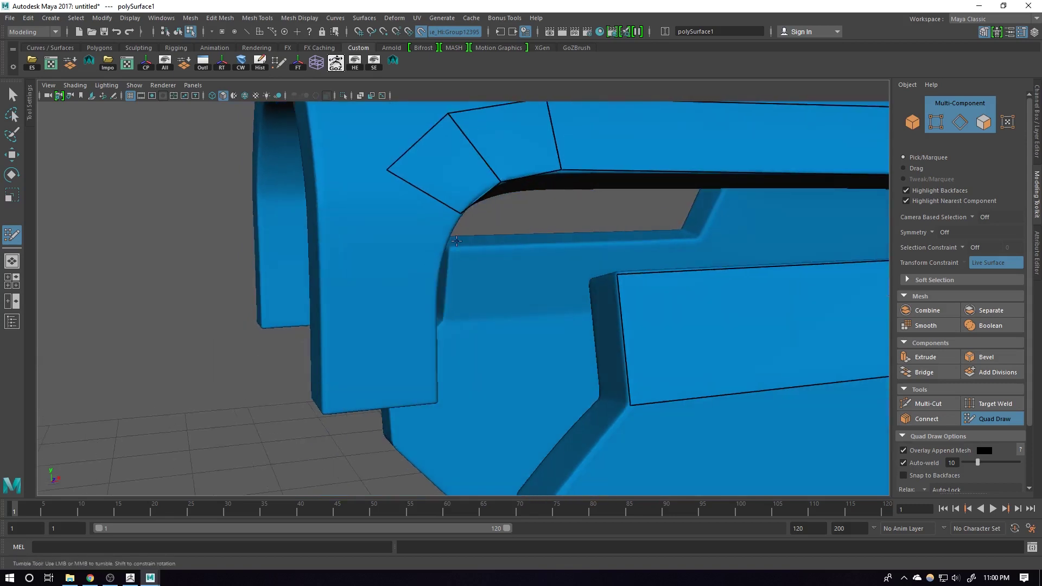
right_click_drag(478, 184, 511, 173, "alt")
middle_click_drag(511, 174, 504, 249, "alt")
left_click_drag(501, 237, 463, 267)
key("ctrl+z")
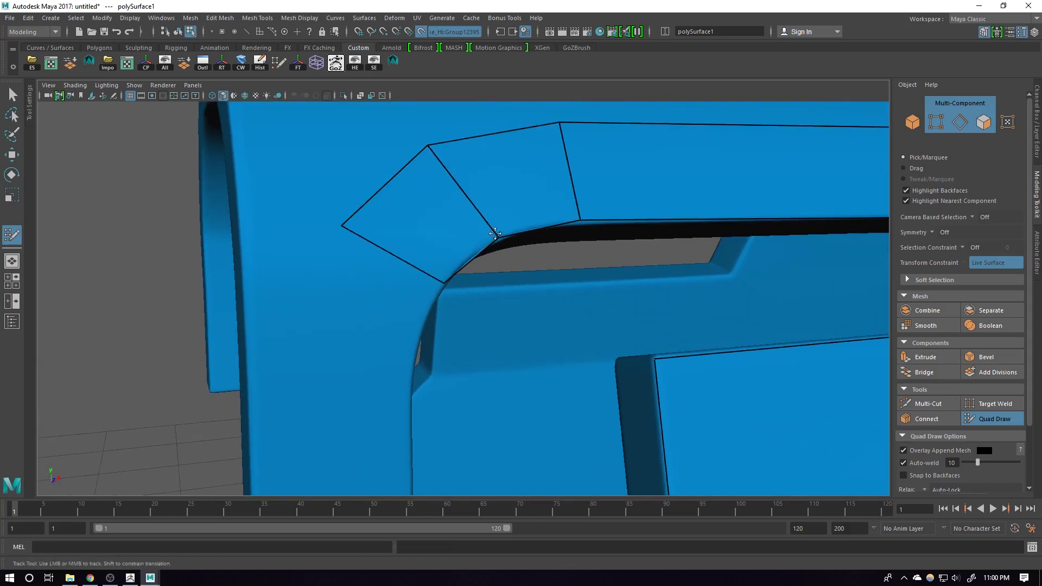
left_click_drag(580, 219, 584, 218)
Extend the corner strip with two more quads down the shell's front section to its lower end.
middle_click_drag(477, 284, 499, 257, "alt")
middle_click_drag(436, 232, 433, 237, "alt")
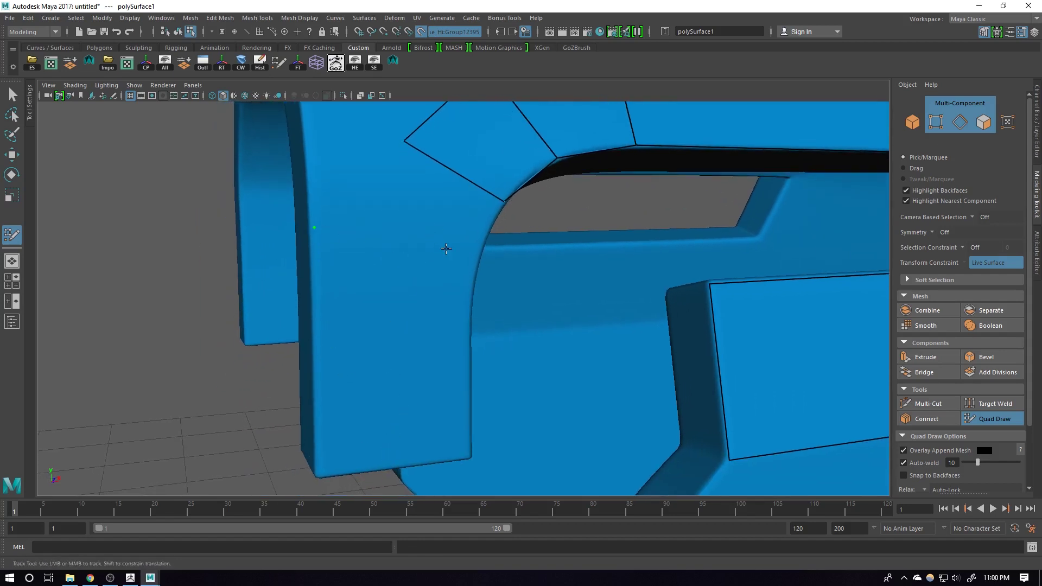
left_click(473, 281, "shift")
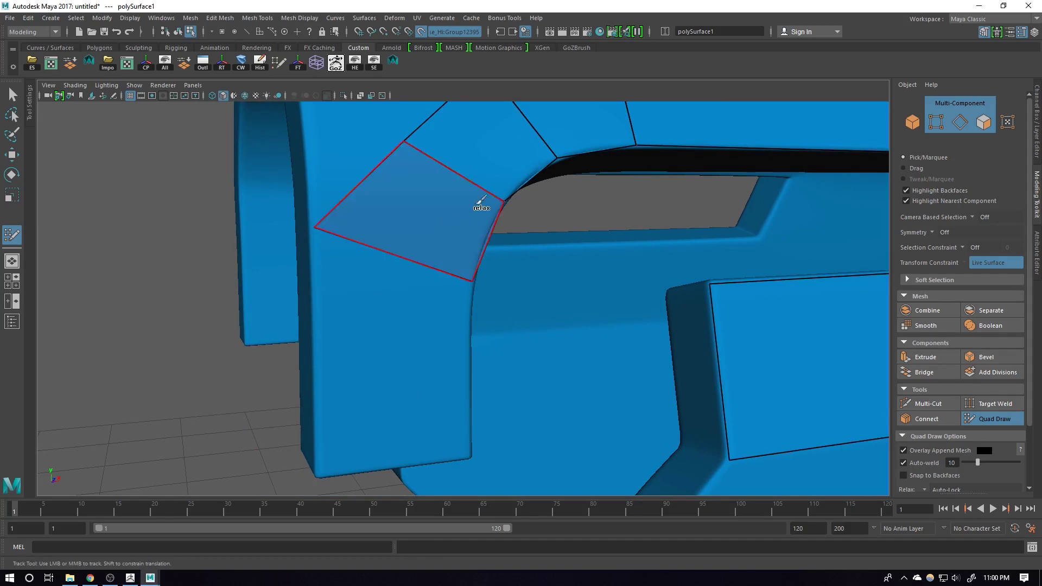
middle_click_drag(373, 287, 377, 276, "alt")
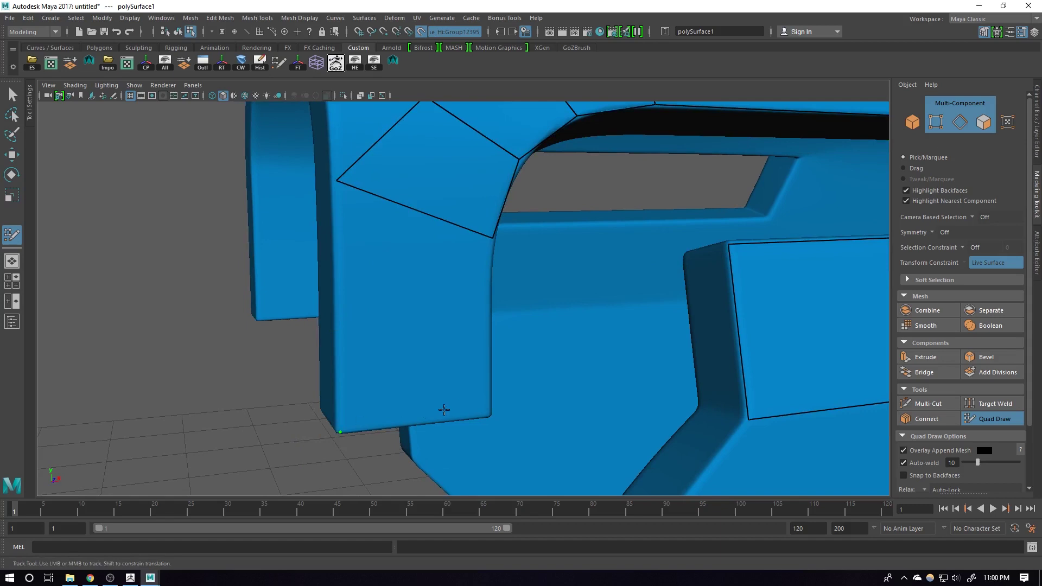
left_click(493, 415)
left_click(445, 360, "shift")
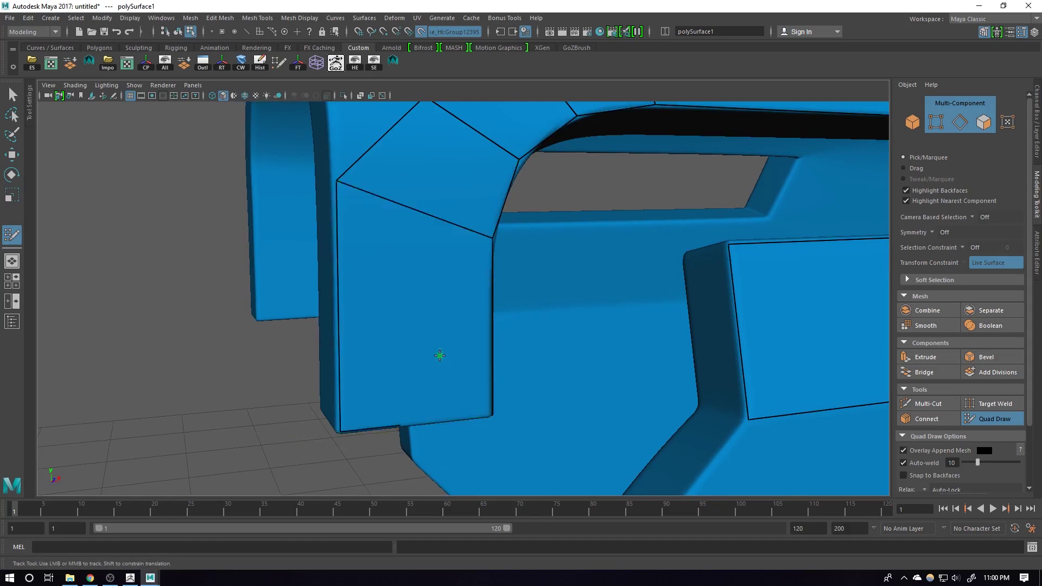
Move the stray lower vertex onto the front section's bottom corner and reposition the vertices along the slot's curve.
left_click_drag(442, 293, 419, 321, "alt")
middle_click_drag(418, 321, 453, 363, "alt")
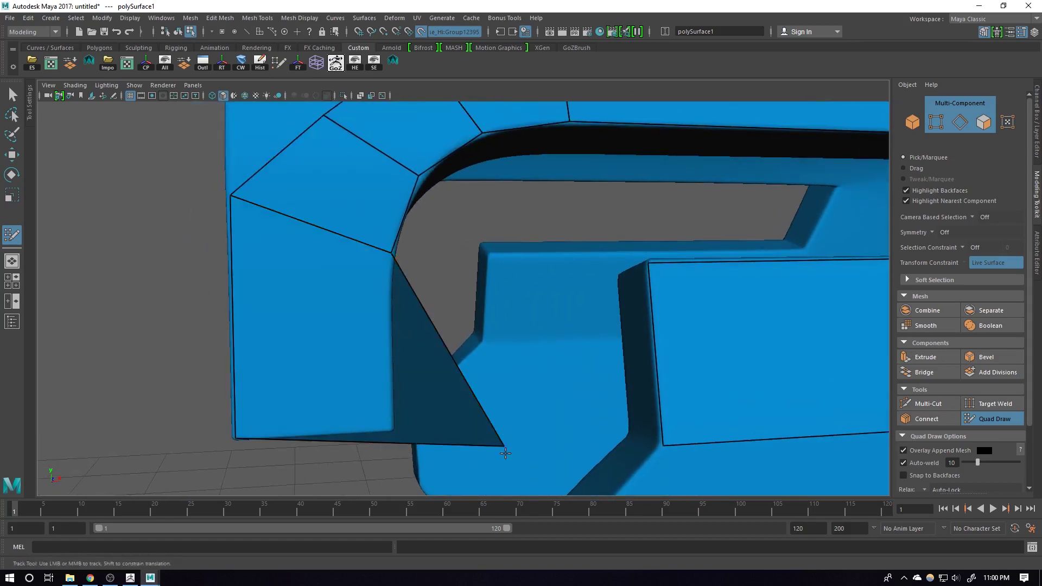
left_click_drag(505, 446, 393, 430)
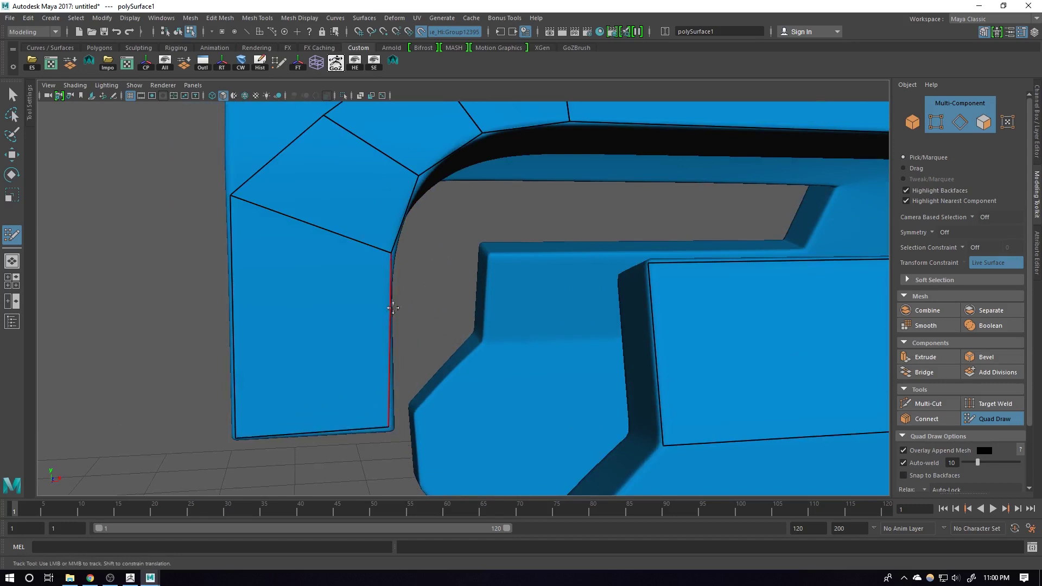
left_click_drag(390, 251, 389, 269)
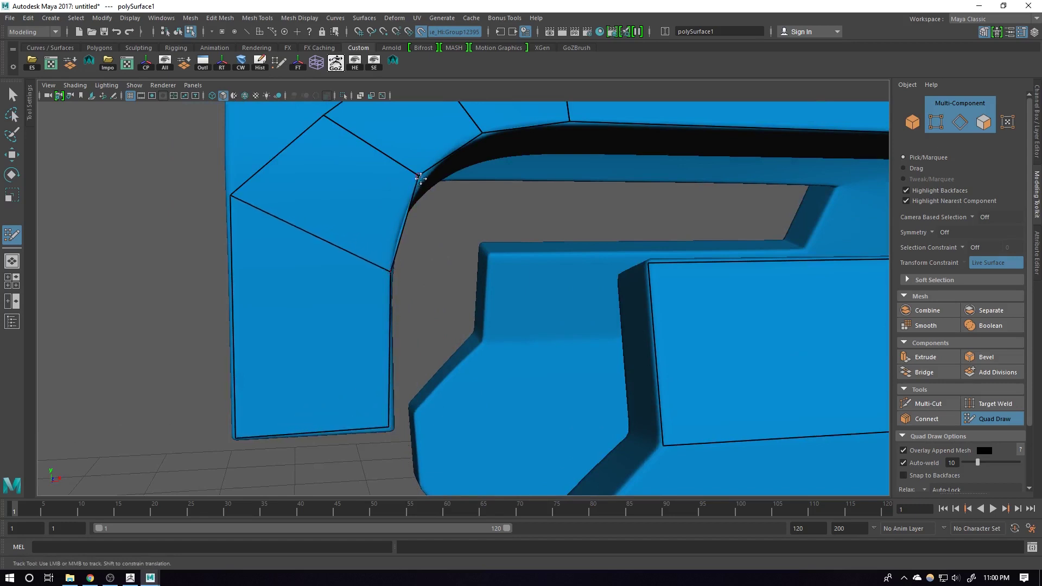
left_click_drag(420, 178, 420, 179)
Insert two edge loops across the rounded corner strip and delete the original edge between them.
middle_click_drag(439, 211, 451, 265, "alt")
mouse_move(358, 235)
middle_mouse_down("alt")
mouse_move(323, 270)
mouse_move(400, 271)
middle_mouse_up("alt")
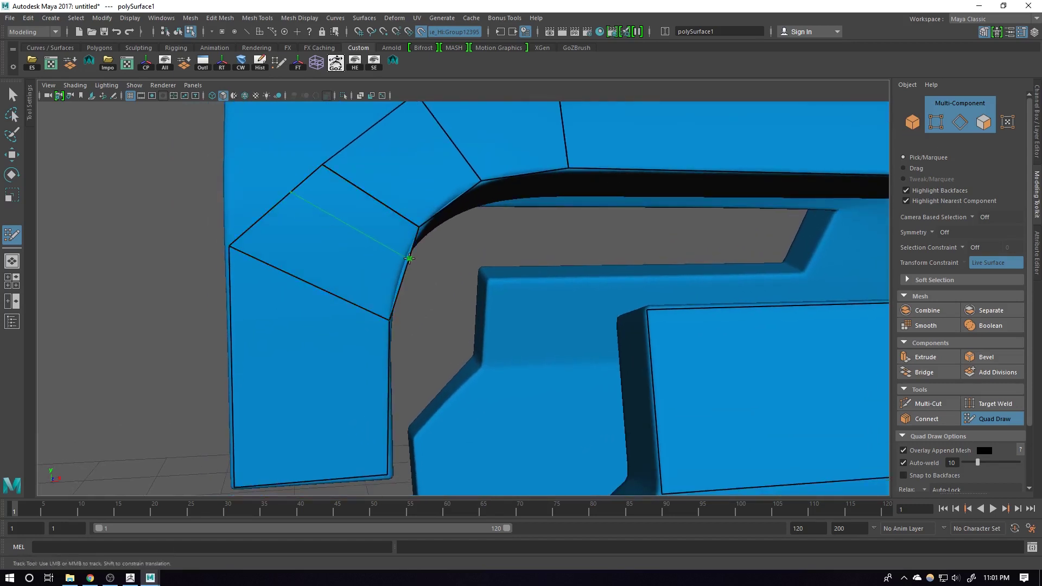
left_click(404, 260, "ctrl")
left_click(438, 209, "ctrl")
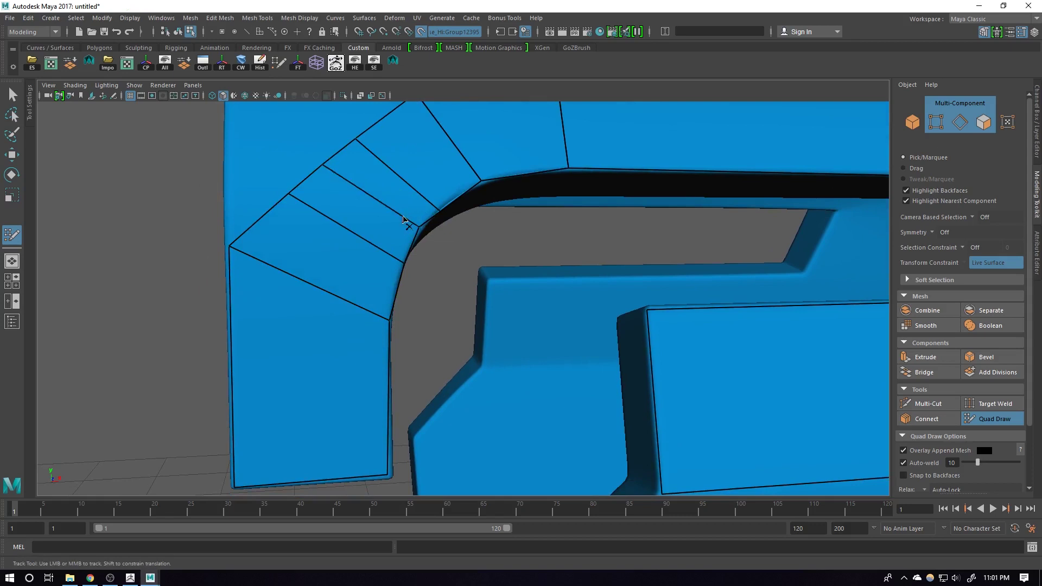
left_click(403, 218, "ctrl+shift")
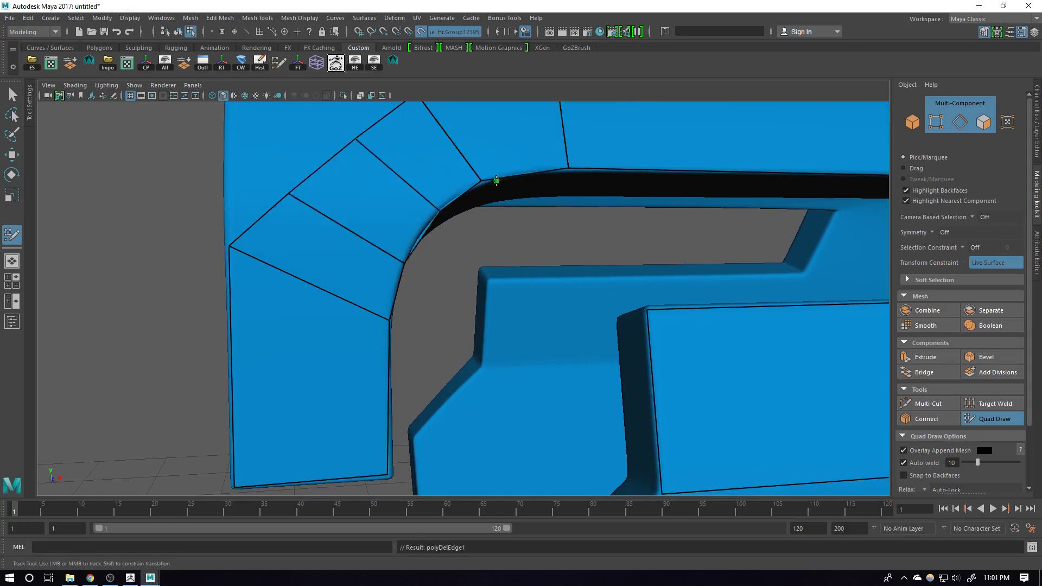
Insert an edge loop across the rounded corner strip's rear end, delete the original edge beside it, and nudge the lower vertex along the slot edge.
left_click(497, 178, "ctrl")
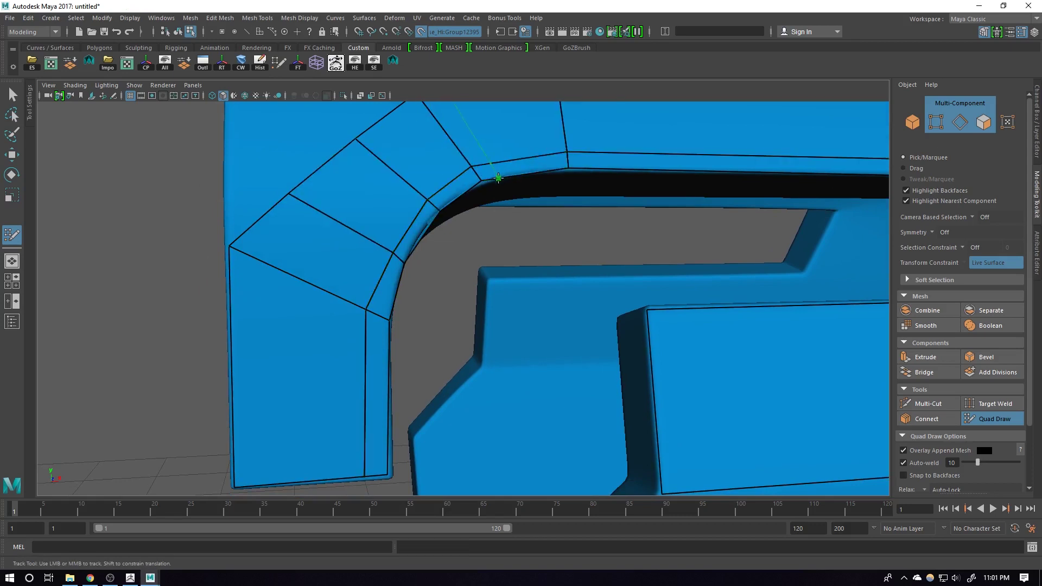
left_click(467, 164, "ctrl+shift")
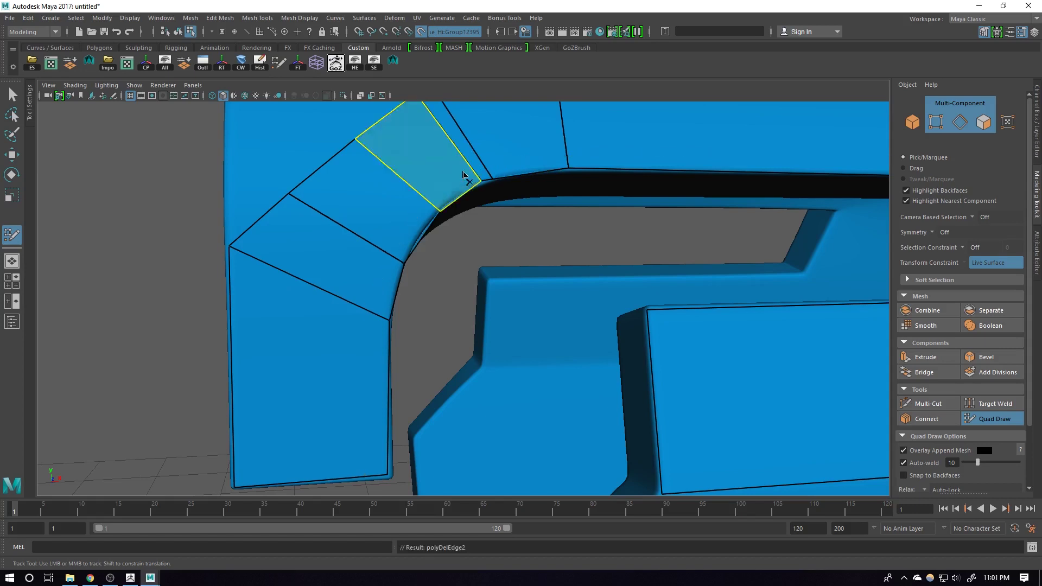
left_click_drag(374, 396, 347, 307, "alt")
middle_click_drag(220, 258, 372, 326, "alt")
left_click_drag(373, 326, 312, 260, "alt")
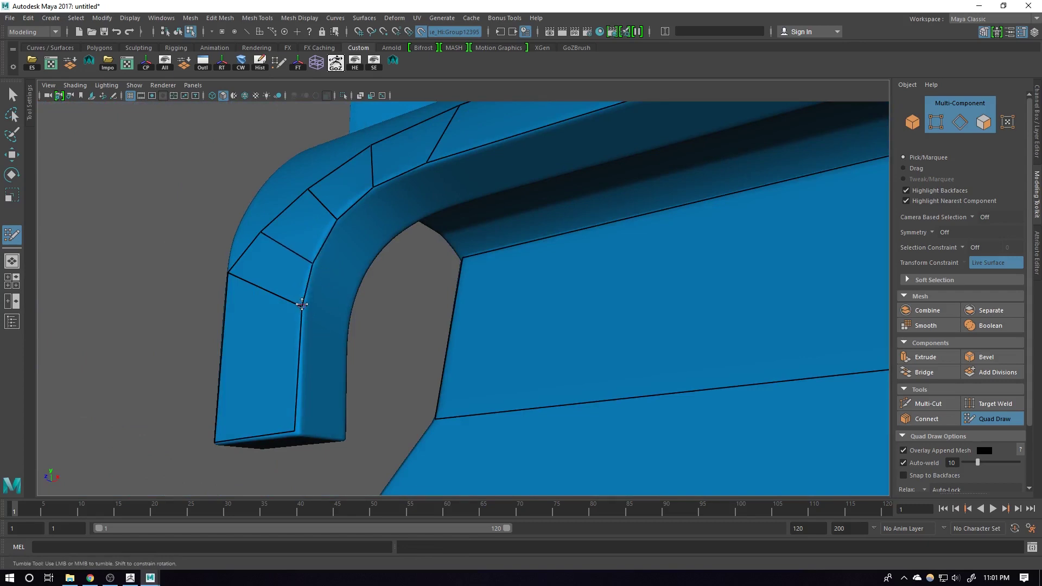
left_click_drag(302, 304, 304, 306)
Try World X symmetry with Quad Draw on the low-poly mesh.
left_click_drag(293, 430, 456, 375, "alt")
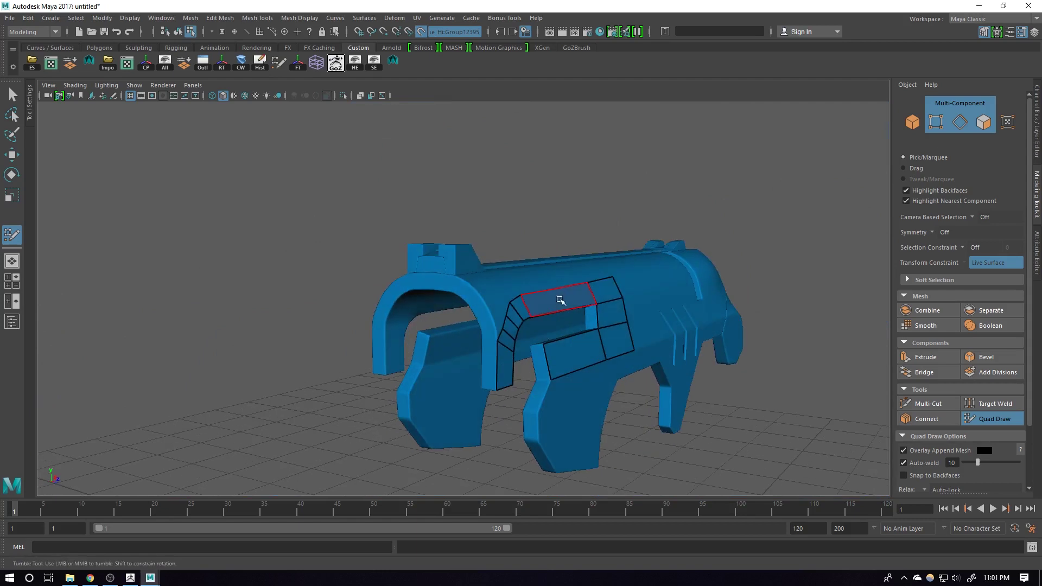
key("w")
left_click_drag(559, 299, 518, 333)
scroll(565, 302, "up", 3)
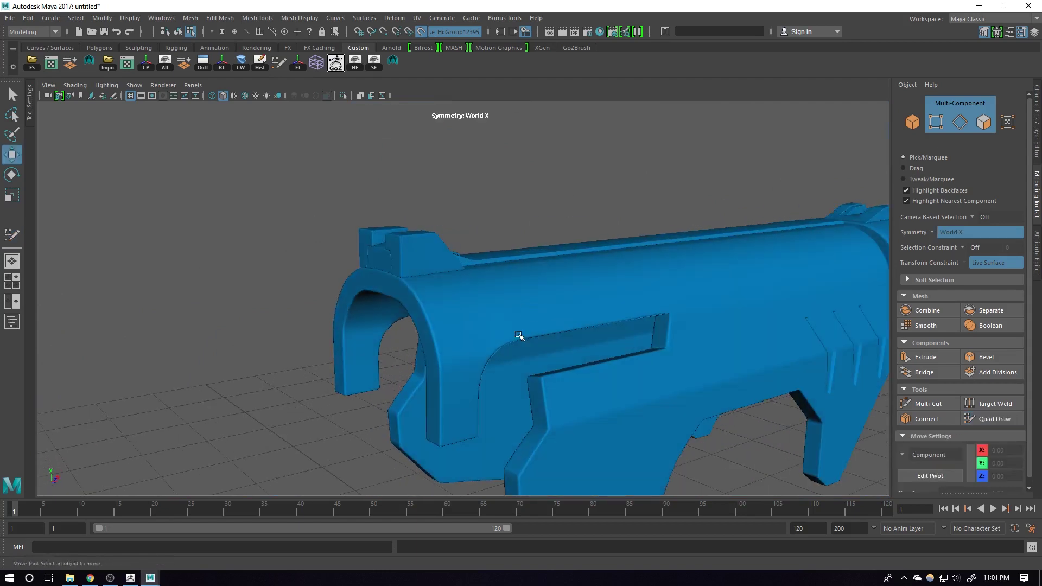
left_click(977, 419)
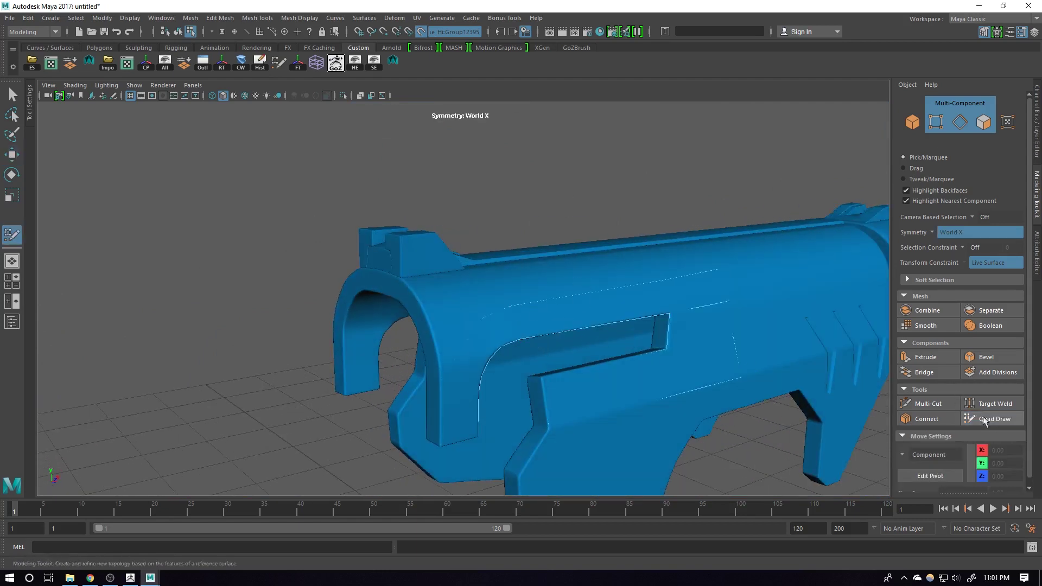
left_click_drag(597, 352, 503, 365, "alt")
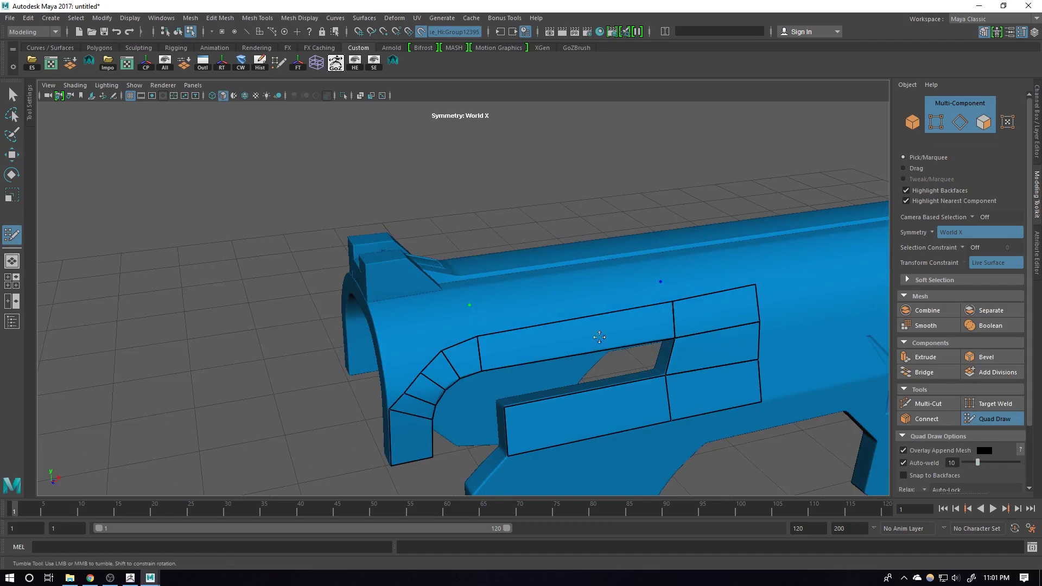
left_click_drag(599, 337, 577, 342, "alt")
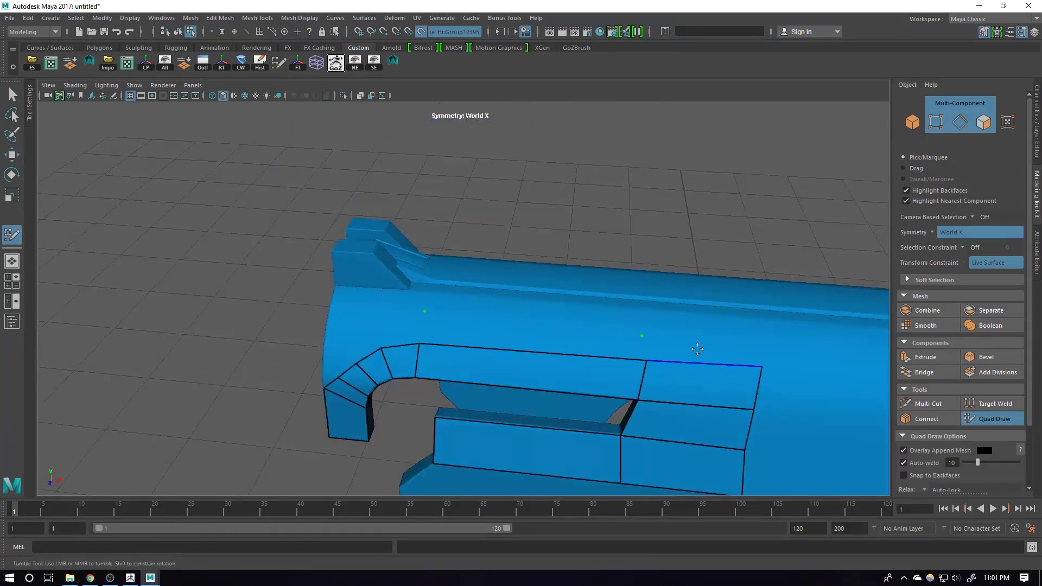
right_click_drag(697, 350, 207, 300, "alt")
key("ctrl+z")
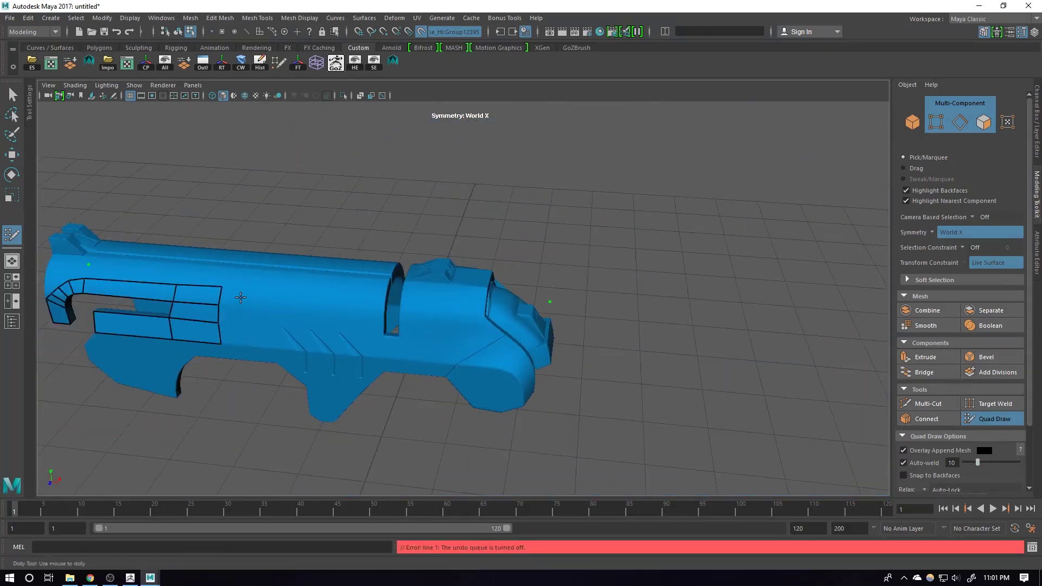
Set the symmetry to World Z and resume Quad Draw on the low-poly mesh.
right_click_drag(635, 421, 576, 415, "alt")
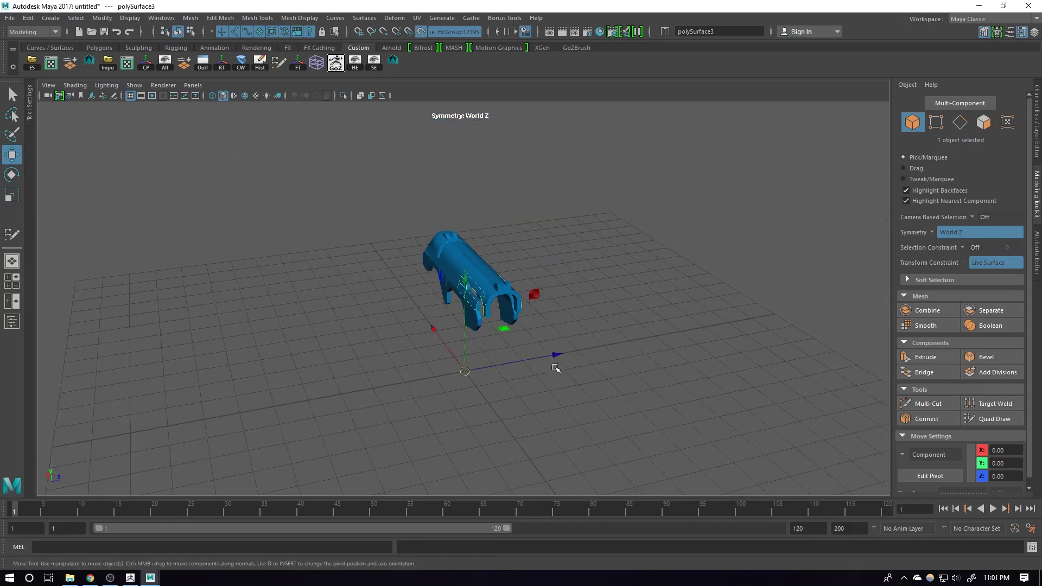
mouse_move(553, 355)
left_mouse_down()
mouse_move(595, 353)
mouse_move(571, 362)
left_mouse_up()
key("ctrl+z")
right_click_drag(603, 363, 646, 358, "alt")
left_click_drag(645, 358, 467, 315, "alt")
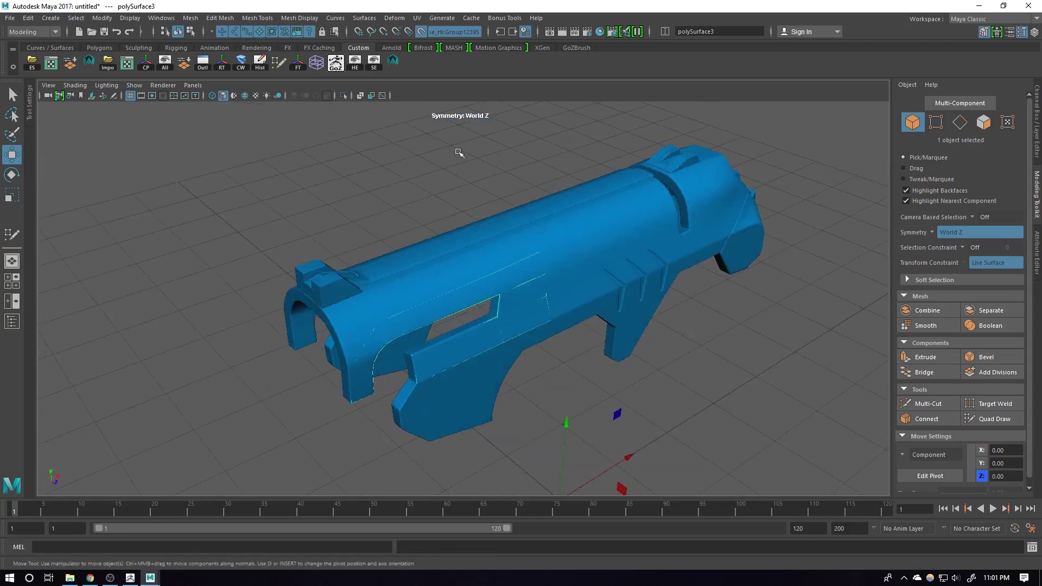
left_click(1008, 418)
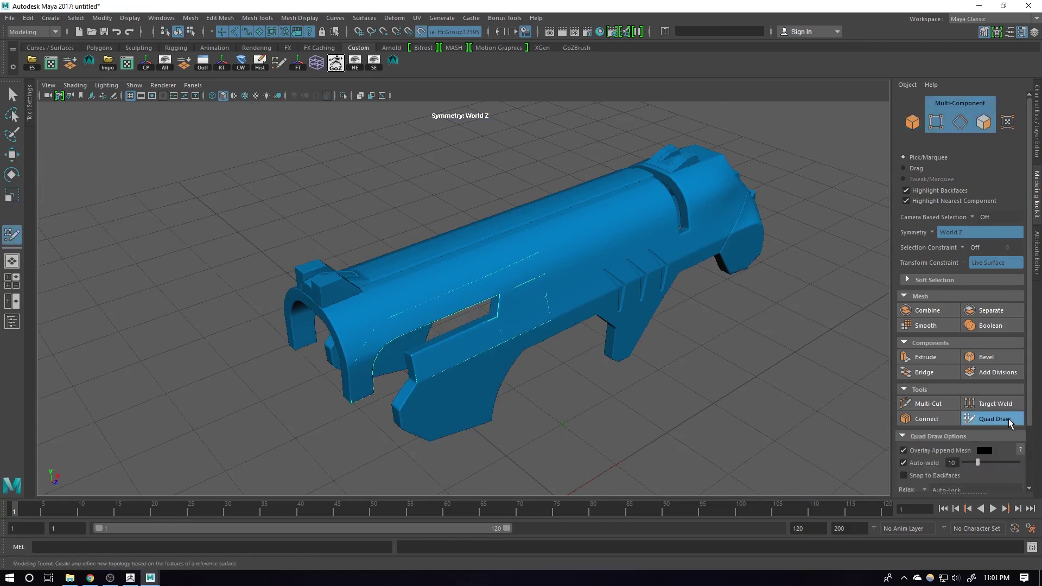
Add mirrored quads on the barrel's upper side above the slot strip's rear section and its long middle section.
mouse_move(458, 334)
left_mouse_down("alt")
mouse_move(637, 341)
mouse_move(381, 329)
mouse_move(358, 398)
mouse_move(425, 375)
mouse_move(400, 363)
mouse_move(549, 353)
mouse_move(518, 313)
left_mouse_up("alt")
scroll(400, 363, "up", 5)
scroll(519, 313, "up", 3)
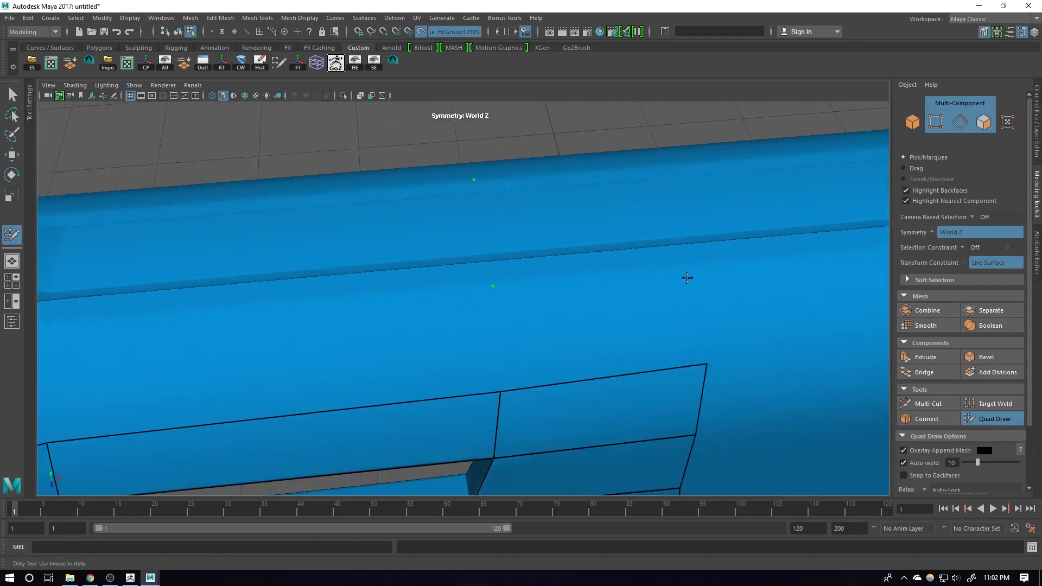
left_click(686, 345, "shift")
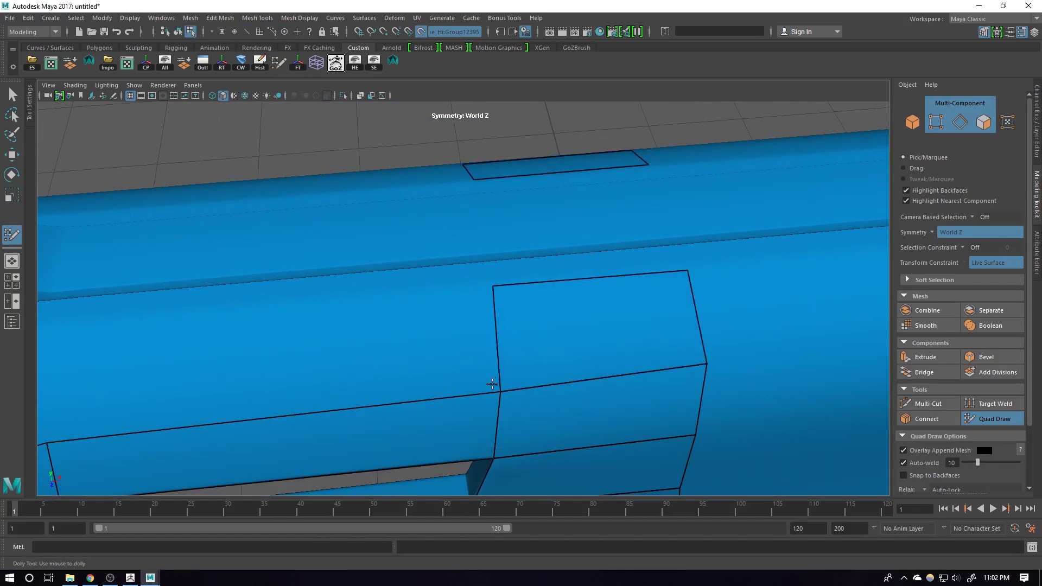
middle_click_drag(479, 390, 661, 362, "alt")
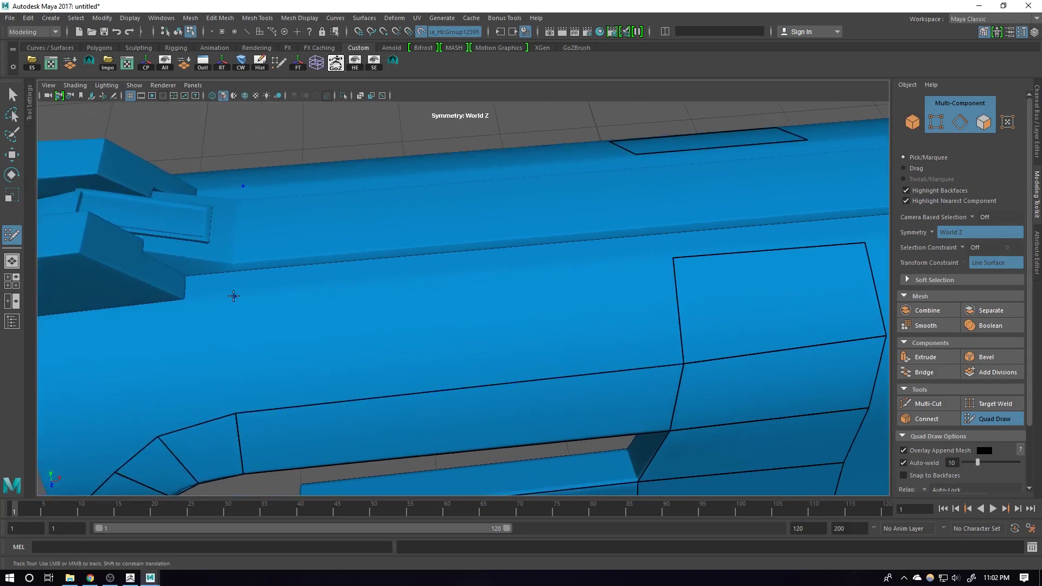
left_click(434, 333, "shift")
Continue the mirrored quads up to the raised top rail and fill the long section across the rail's centre line.
scroll(451, 341, "down", 5)
left_click_drag(456, 343, 523, 337, "alt")
scroll(524, 336, "up", 4)
middle_click_drag(470, 358, 484, 322, "alt")
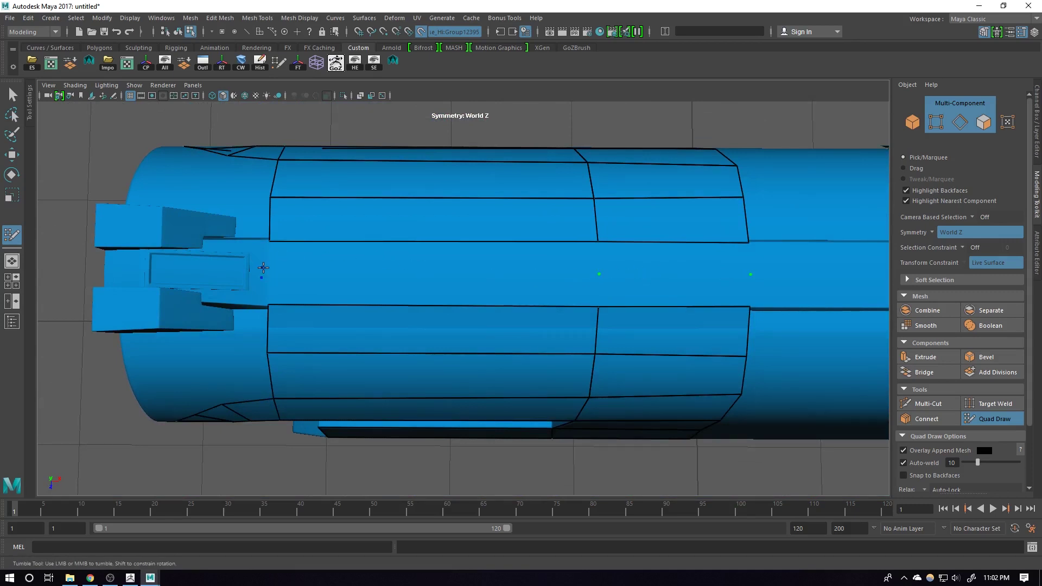
left_click(398, 286, "shift")
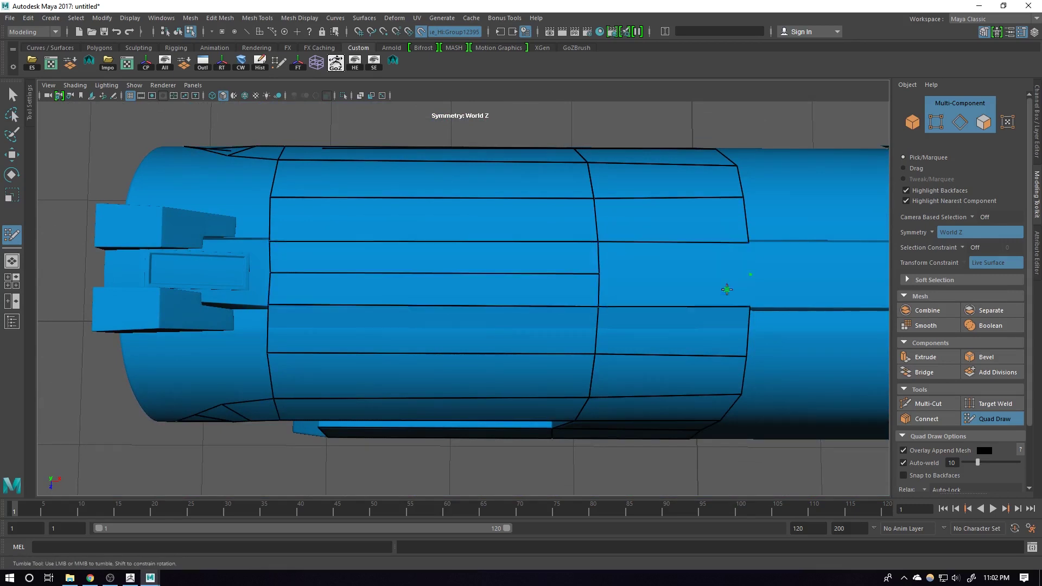
Adjust the mirrored front-edge vertices behind the front sight to sit on the corners of the raised top rail.
left_click_drag(627, 306, 686, 228, "alt")
left_click_drag(461, 317, 440, 304, "alt")
right_click_drag(439, 304, 462, 279, "alt")
middle_click_drag(463, 279, 538, 316, "alt")
left_click_drag(538, 316, 466, 336, "alt")
right_click_drag(467, 312, 536, 334, "alt")
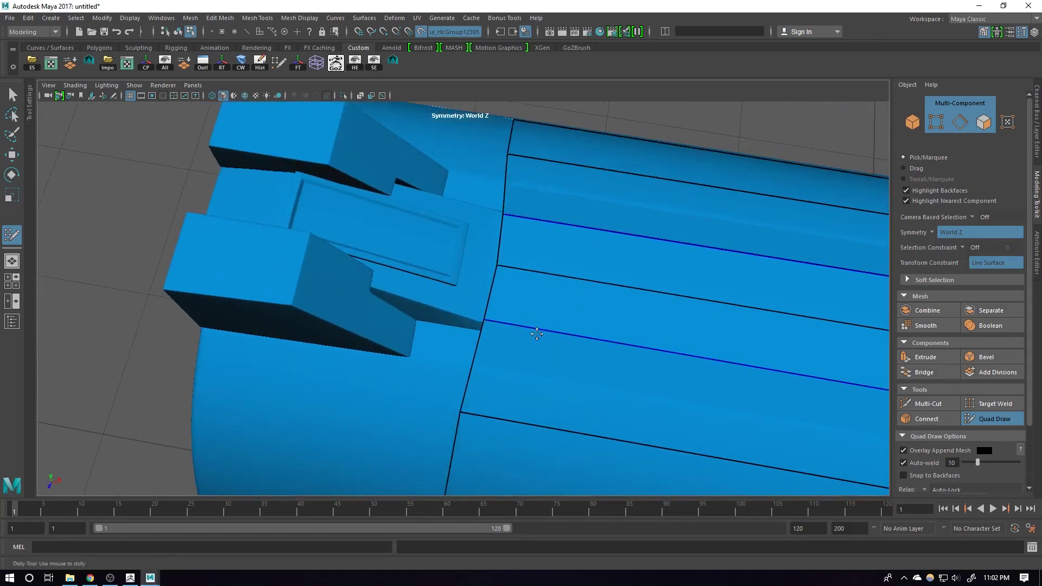
left_click_drag(516, 320, 550, 388, "alt")
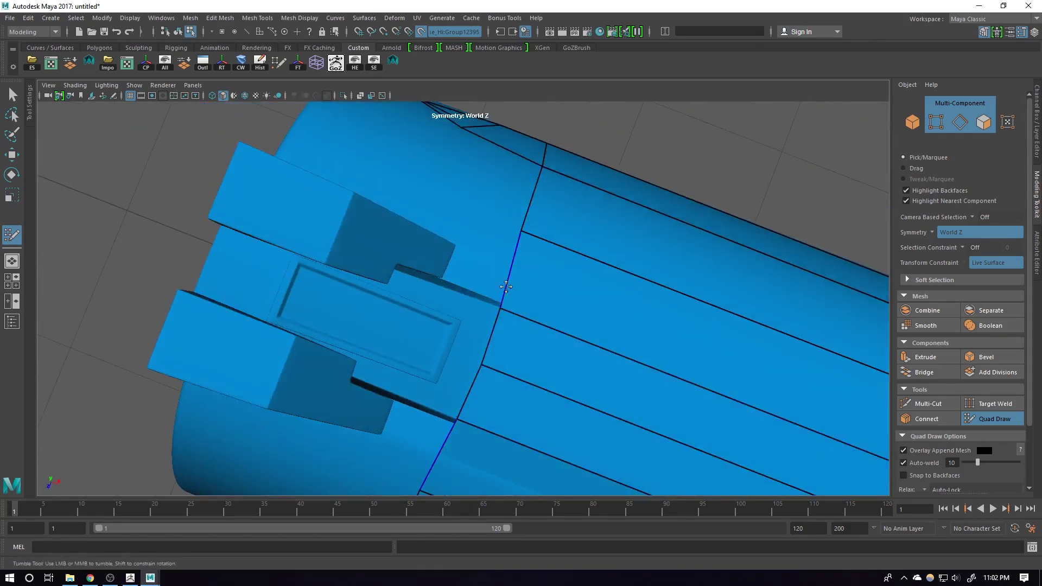
middle_click_drag(483, 344, 471, 277, "alt")
left_click_drag(464, 345, 467, 348)
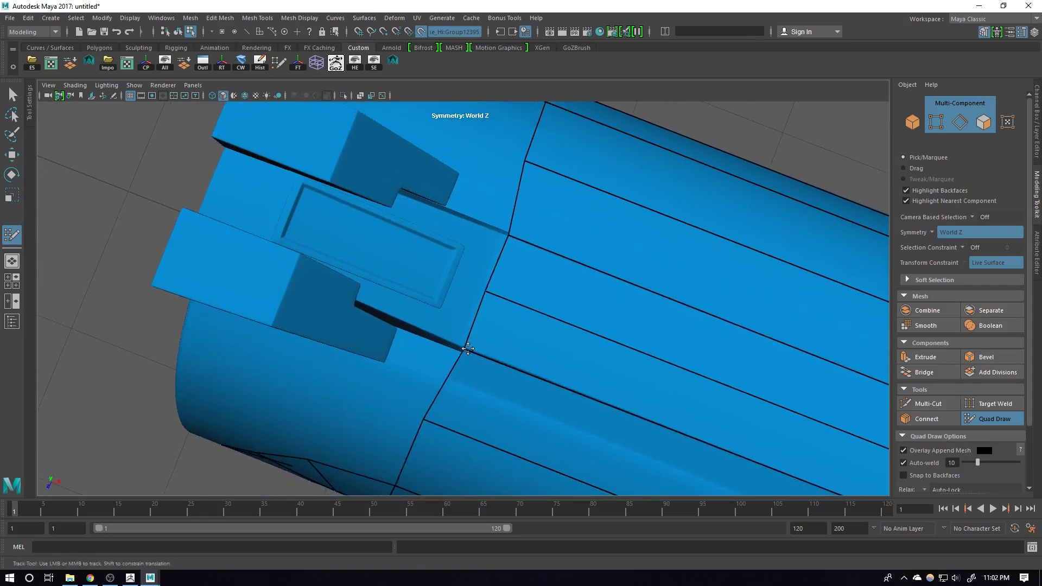
left_click_drag(488, 292, 600, 255, "alt")
middle_click_drag(600, 255, 596, 370, "alt")
left_click_drag(595, 370, 532, 359, "alt")
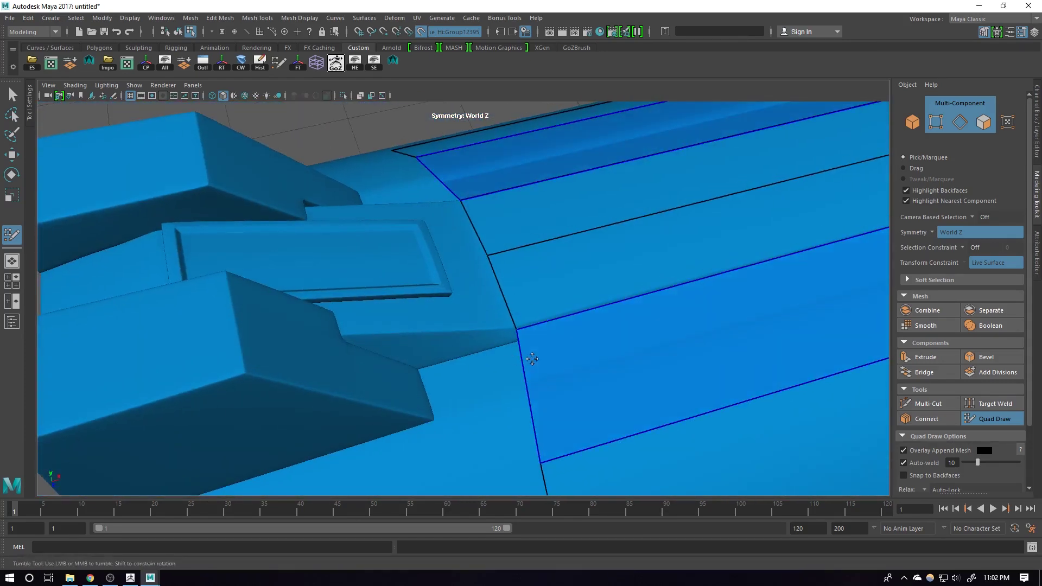
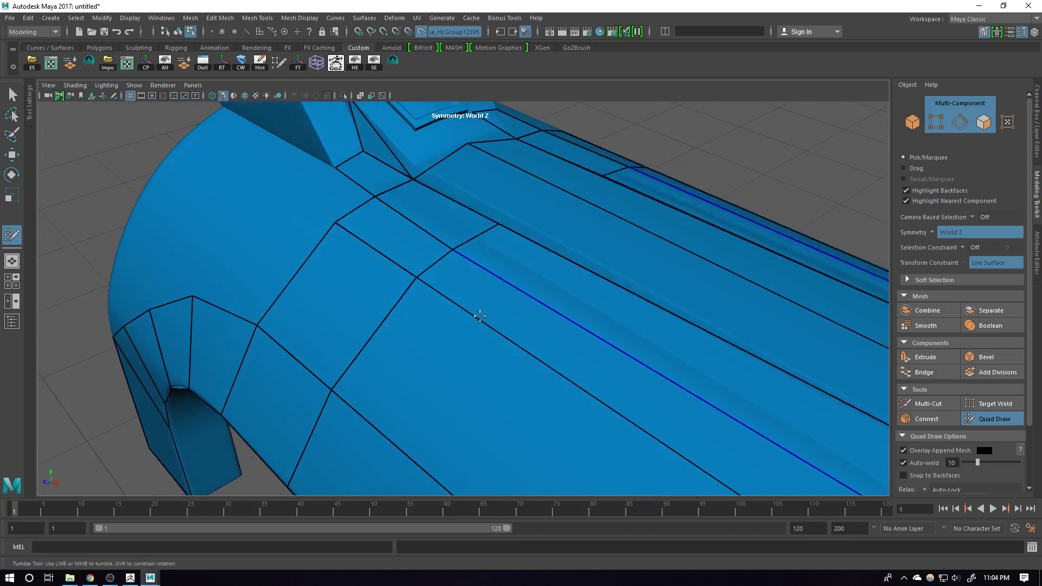
Insert a lengthwise edge loop slightly lower on the barrel's side and delete the original loop above it.
left_click(391, 289, "ctrl")
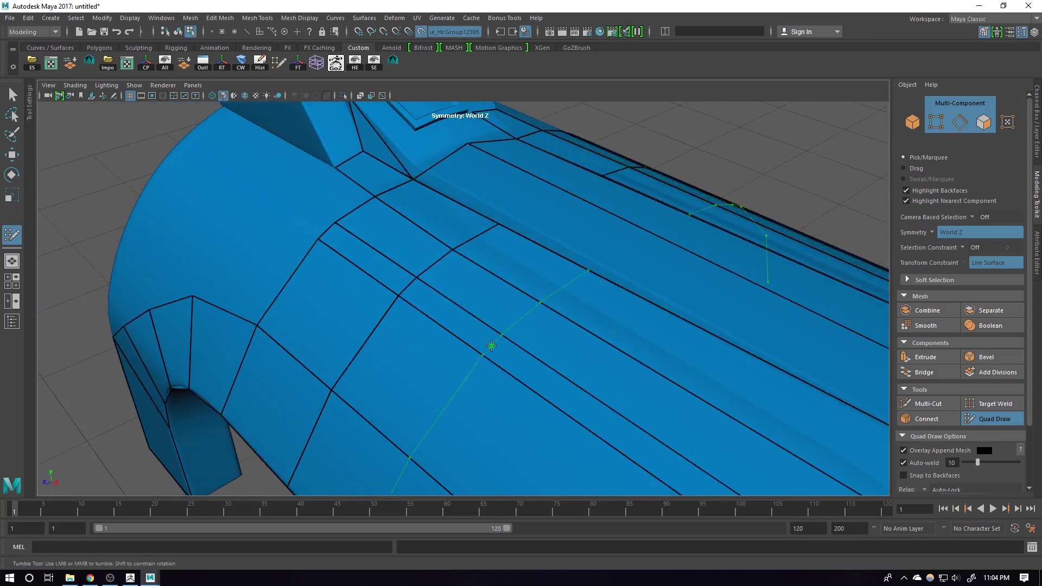
left_click(446, 305, "ctrl+shift")
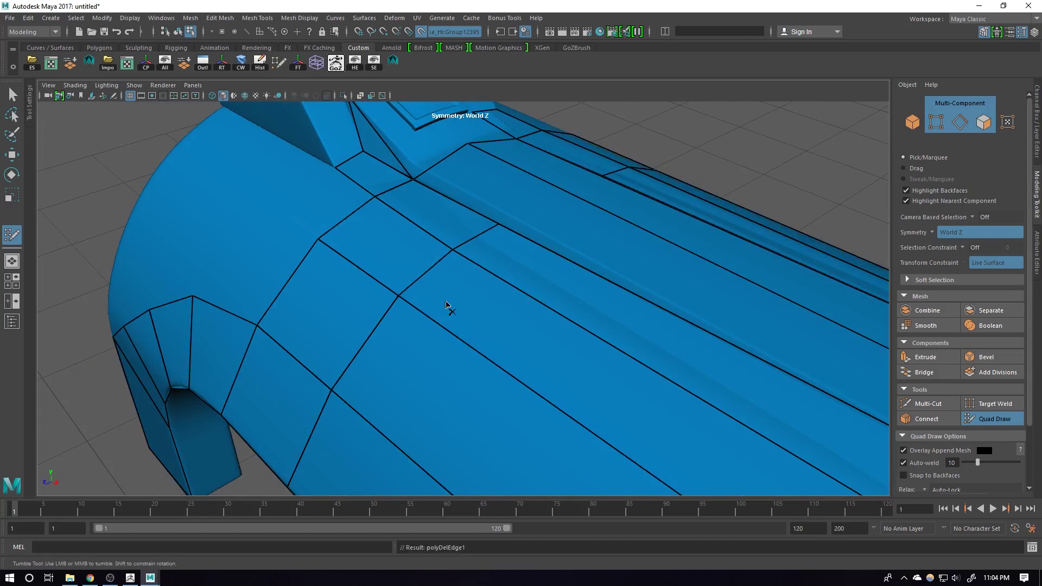
mouse_move(510, 324)
left_mouse_down("alt")
mouse_move(472, 333)
mouse_move(530, 296)
mouse_move(414, 341)
mouse_move(414, 367)
mouse_move(418, 321)
left_mouse_up("alt")
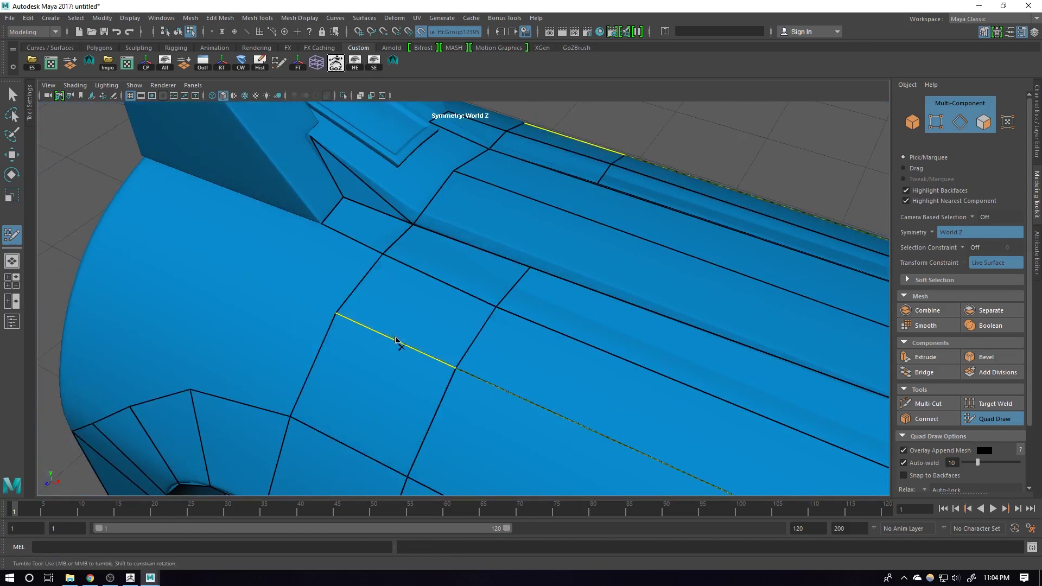
Delete the quad just behind and below the front sight and refill the hole.
left_click(411, 310, "shift")
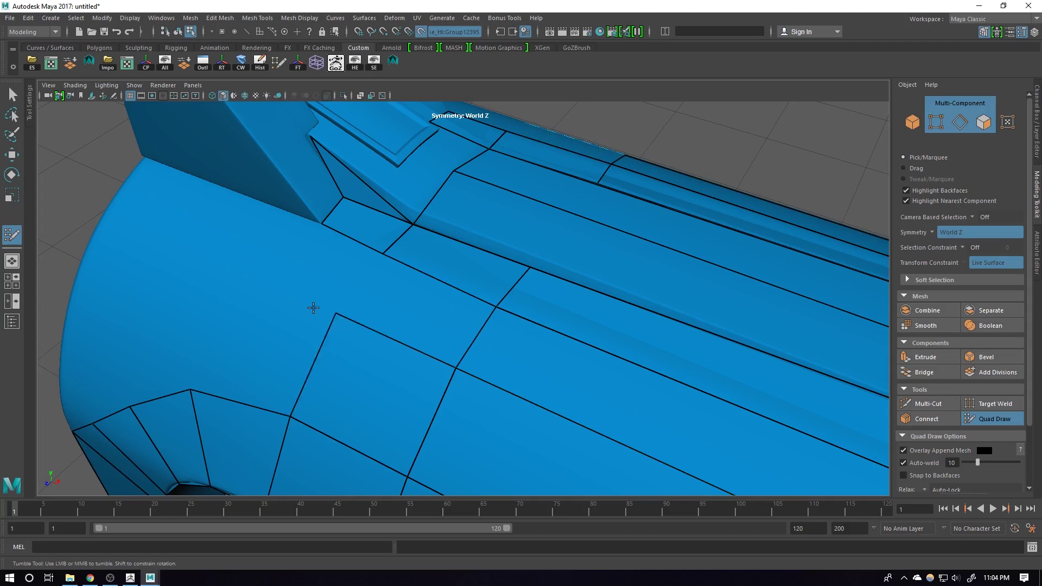
scroll(306, 318, "up", 3)
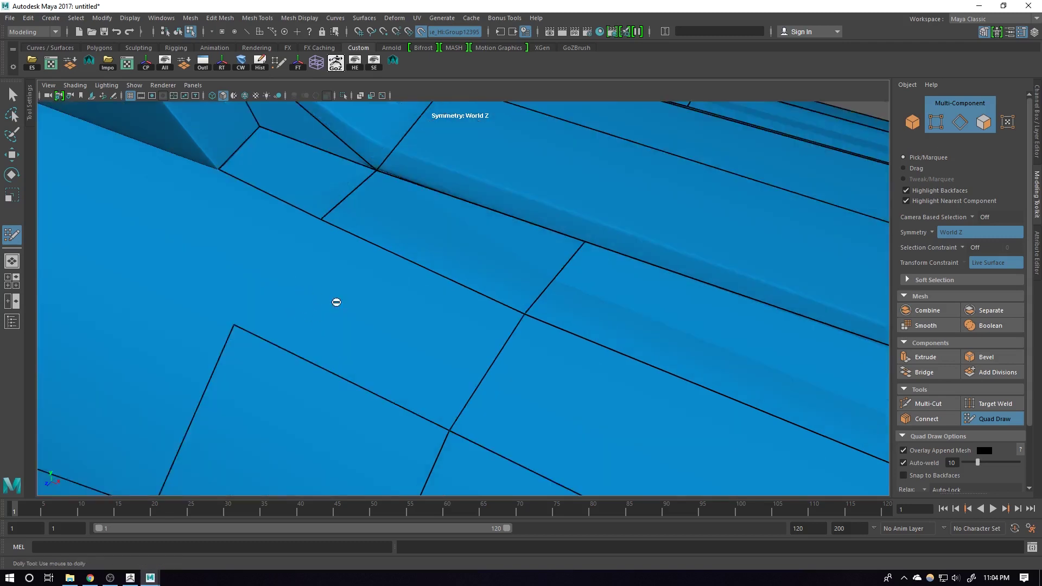
left_click(374, 310, "shift")
scroll(451, 336, "down", 3)
Add quads from the front sight's rear corner down to the slot strip and extend one forward to the barrel's front rim.
mouse_move(451, 335)
left_mouse_down("alt")
mouse_move(504, 354)
mouse_move(451, 326)
left_mouse_up("alt")
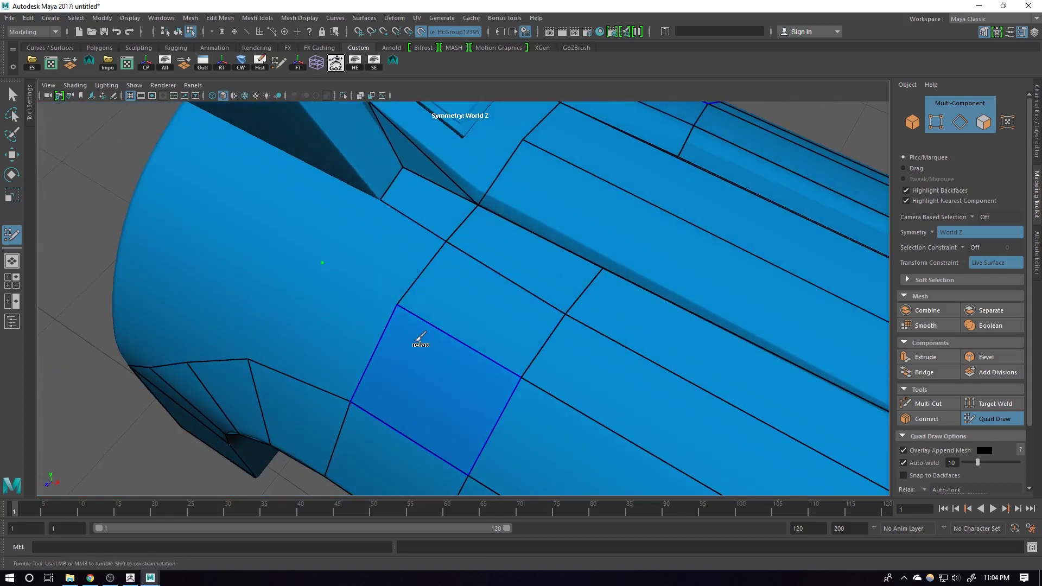
left_click_drag(331, 265, 344, 259, "alt")
left_click_drag(315, 293, 344, 288, "alt")
middle_click_drag(312, 333, 374, 314, "alt")
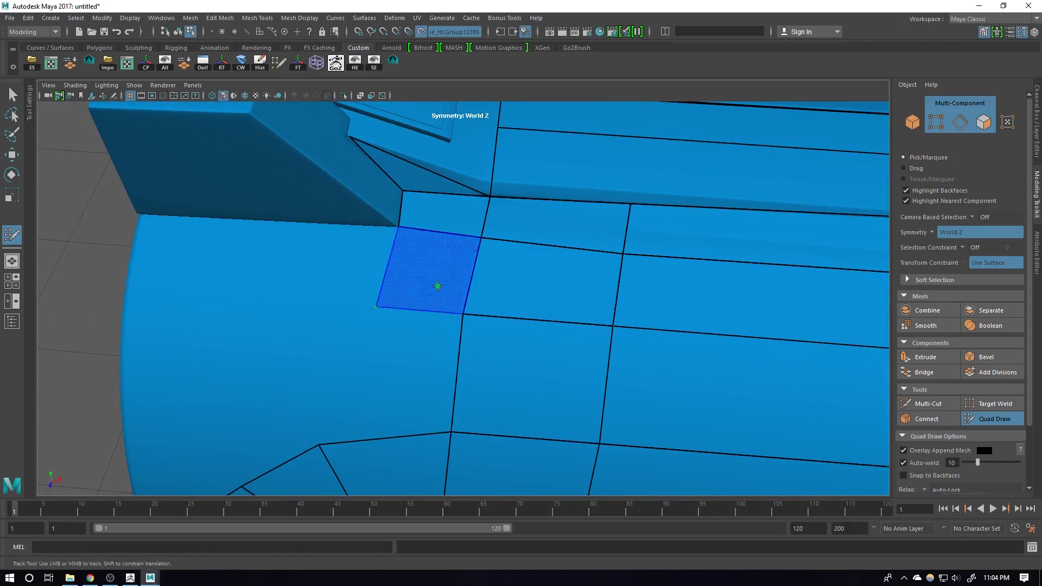
mouse_move(554, 320)
left_mouse_down("alt")
mouse_move(565, 296)
mouse_move(495, 361)
mouse_move(394, 321)
mouse_move(443, 334)
mouse_move(431, 326)
left_mouse_up("alt")
middle_click_drag(430, 325, 415, 353, "alt")
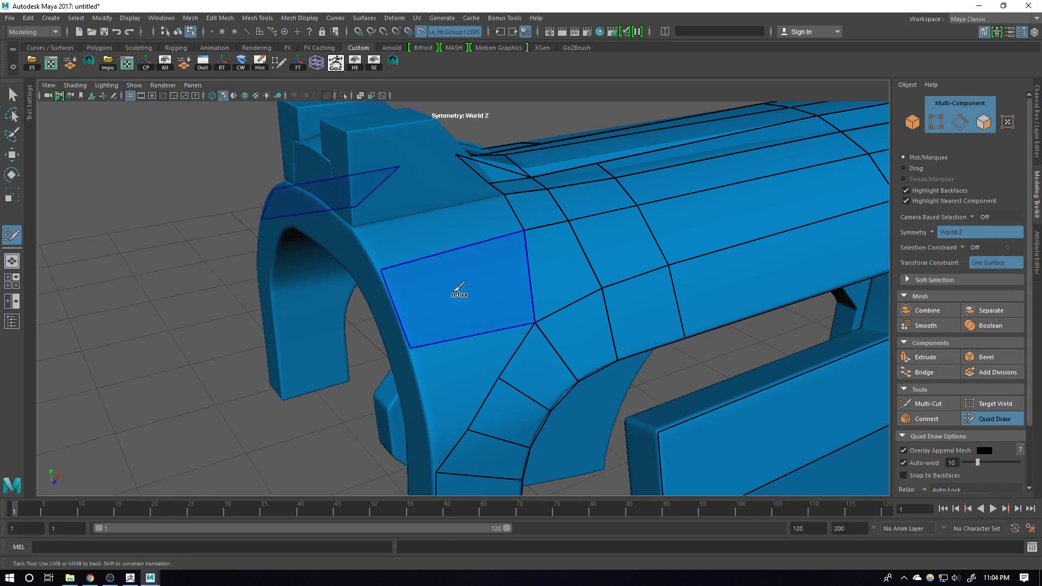
Fill the area between the front rim and the rounded corner strip with two quads and a closing triangle.
right_click_drag(469, 355, 483, 307, "alt")
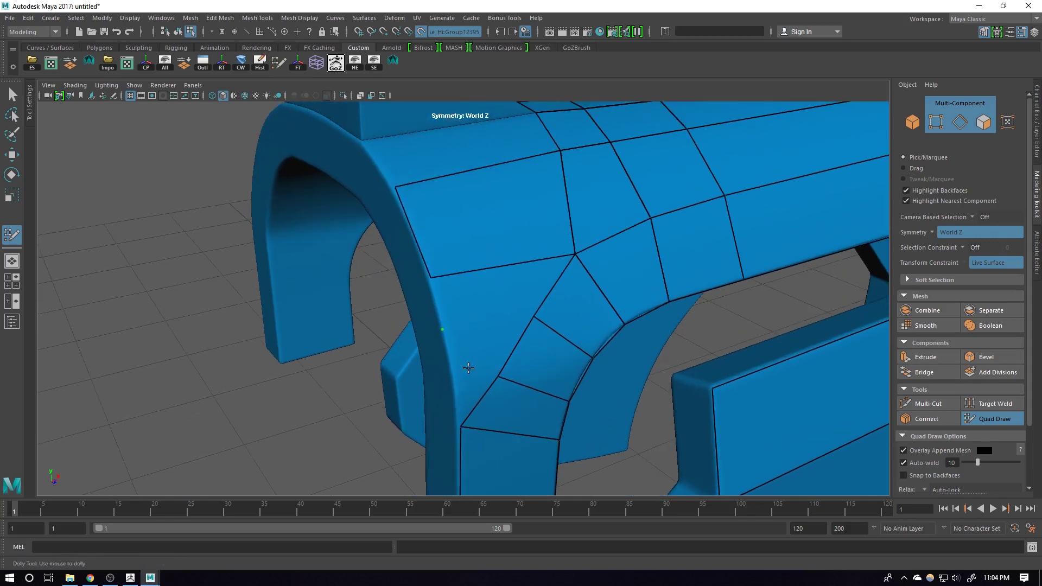
left_click(488, 323, "ctrl")
middle_click_drag(505, 403, 533, 342, "alt")
mouse_move(533, 342)
right_mouse_down("alt")
mouse_move(545, 340)
mouse_move(522, 334)
mouse_move(548, 332)
right_mouse_up("alt")
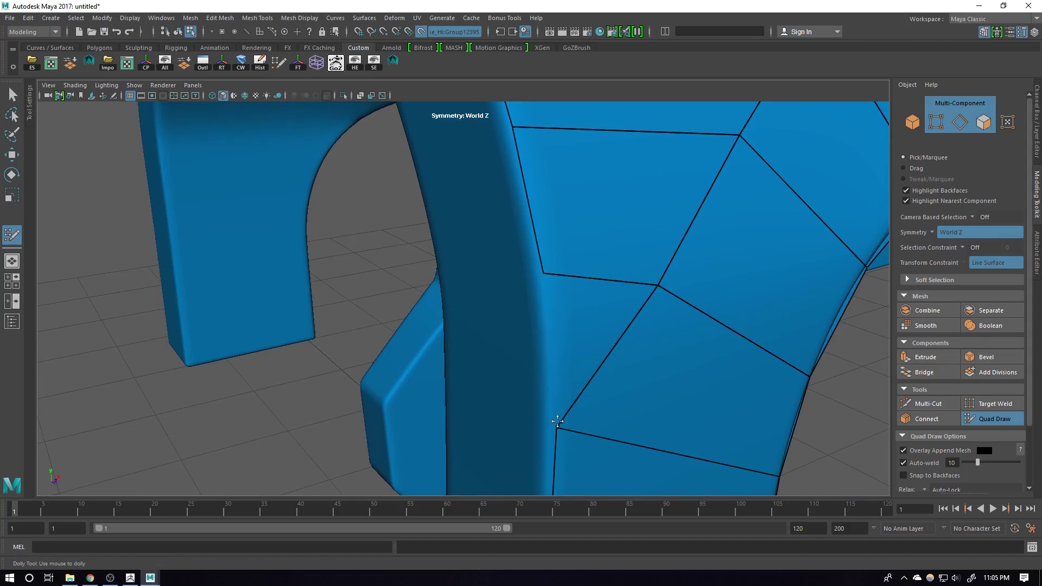
left_click_drag(617, 386, 426, 344, "alt")
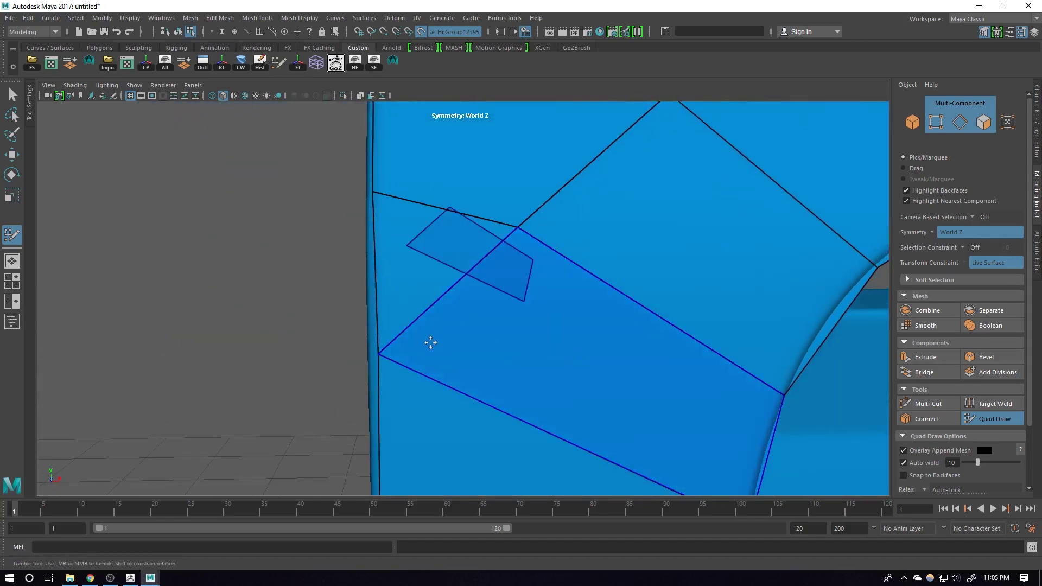
scroll(495, 337, "down", 5)
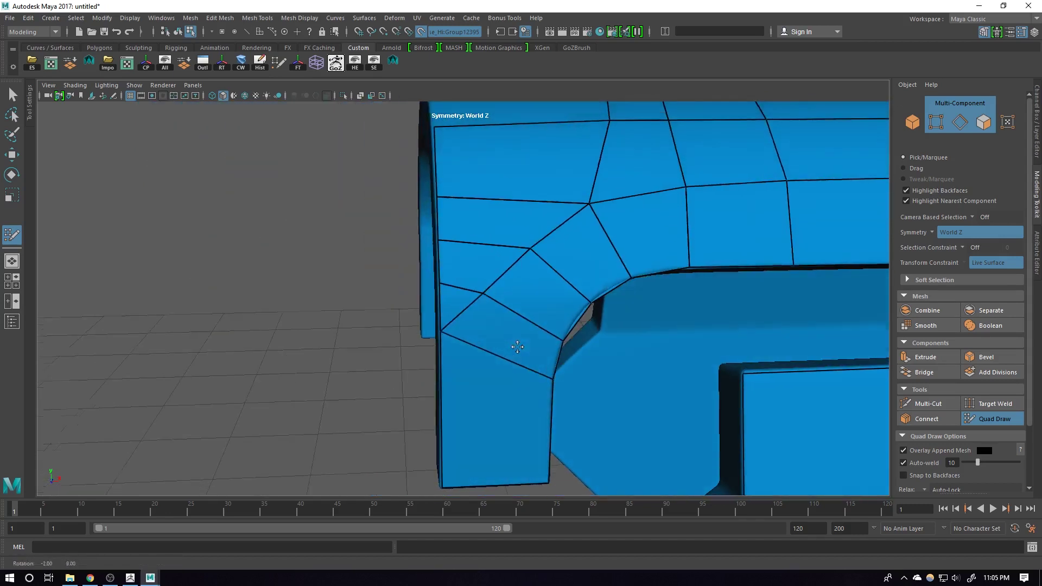
Move the rounded strip's outer vertex above the rim triangle slightly away from the front rim.
mouse_move(487, 334)
left_mouse_down("alt")
mouse_move(533, 311)
mouse_move(537, 336)
mouse_move(523, 356)
mouse_move(511, 330)
left_mouse_up("alt")
scroll(512, 329, "up", 1)
left_click_drag(506, 274, 522, 282)
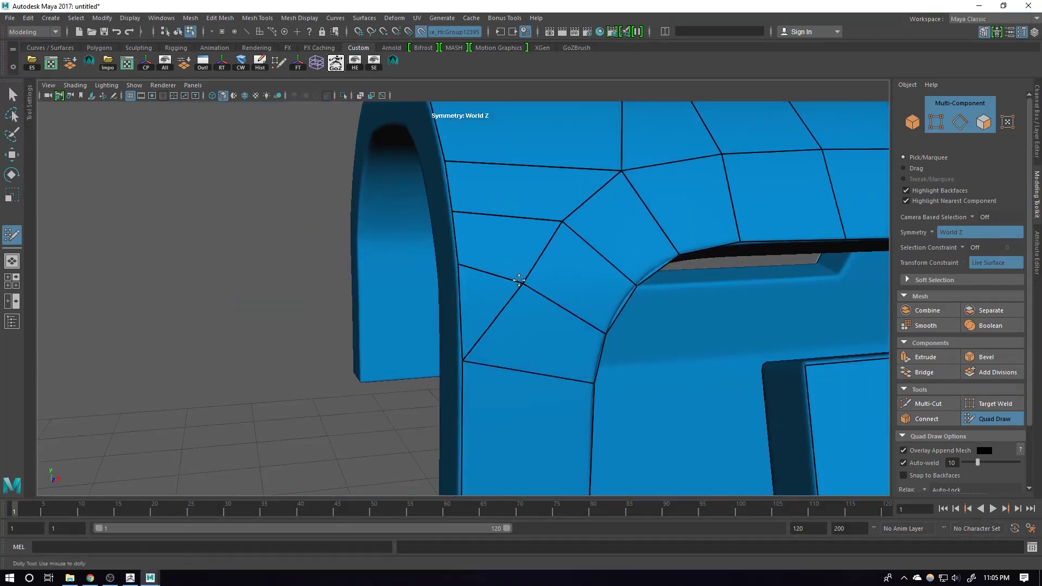
Extend a quad from the barrel's front row up to the front sight's base and fit its corners to the base's front and rear corners.
left_click_drag(561, 218, 509, 331, "alt")
scroll(578, 342, "down", 5)
left_click_drag(578, 343, 528, 337, "alt")
scroll(528, 337, "up", 8)
key("Tab")
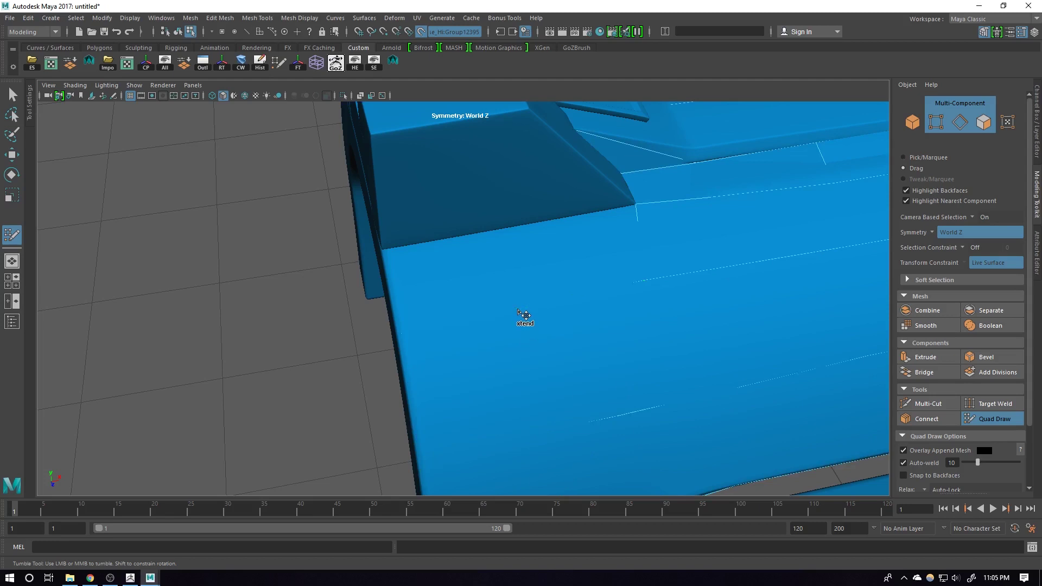
left_click_drag(518, 309, 499, 245)
left_click_drag(396, 263, 497, 250)
mouse_move(618, 210)
left_mouse_down()
mouse_move(636, 204)
mouse_move(624, 229)
mouse_move(548, 255)
left_mouse_up()
right_click_drag(548, 255, 692, 305, "alt")
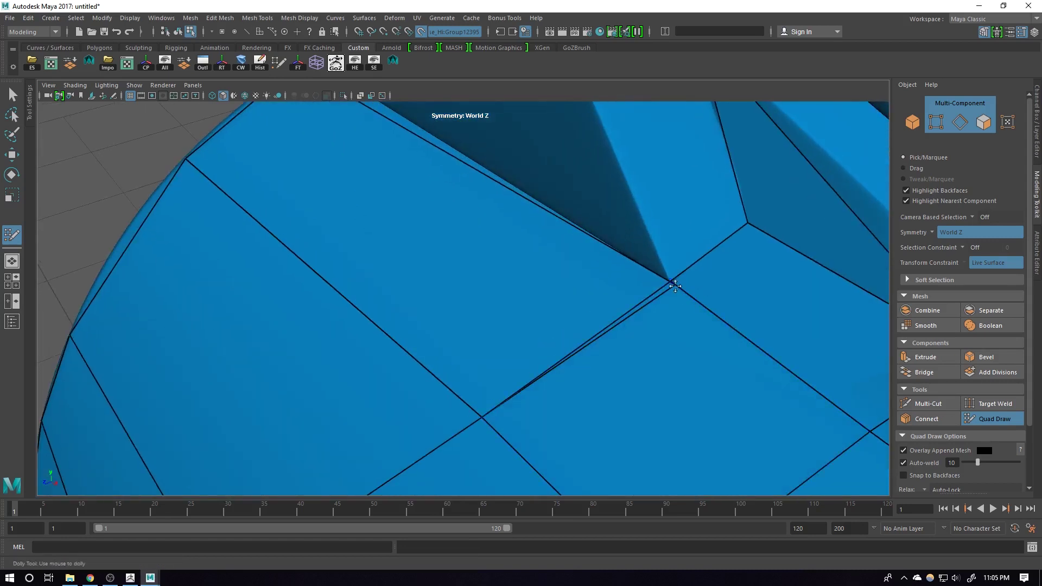
left_click_drag(671, 281, 416, 287)
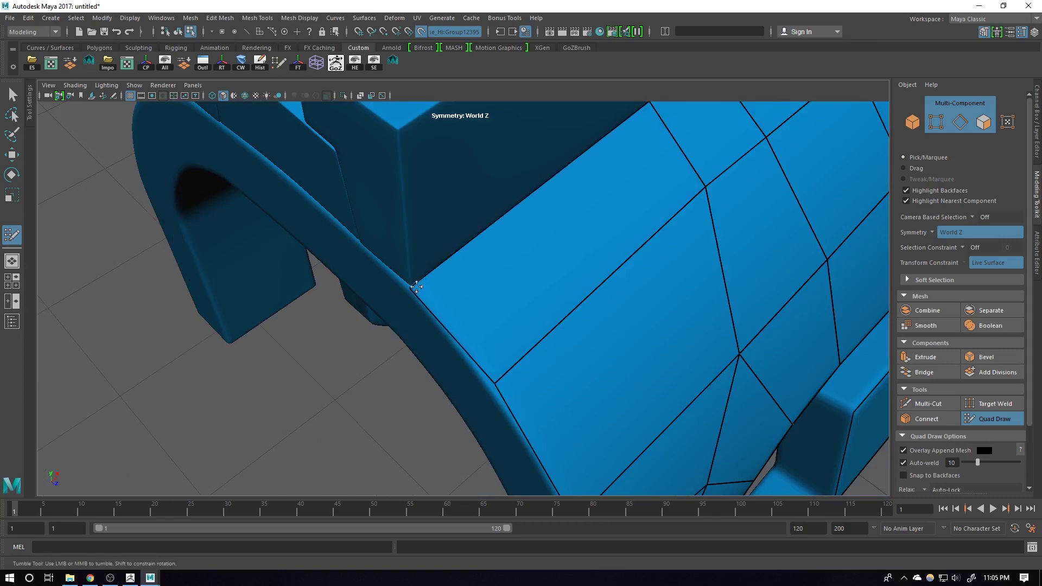
Nudge the vertices just below the front sight's rear corner to even out that row of quads.
left_click_drag(558, 360, 488, 328, "alt")
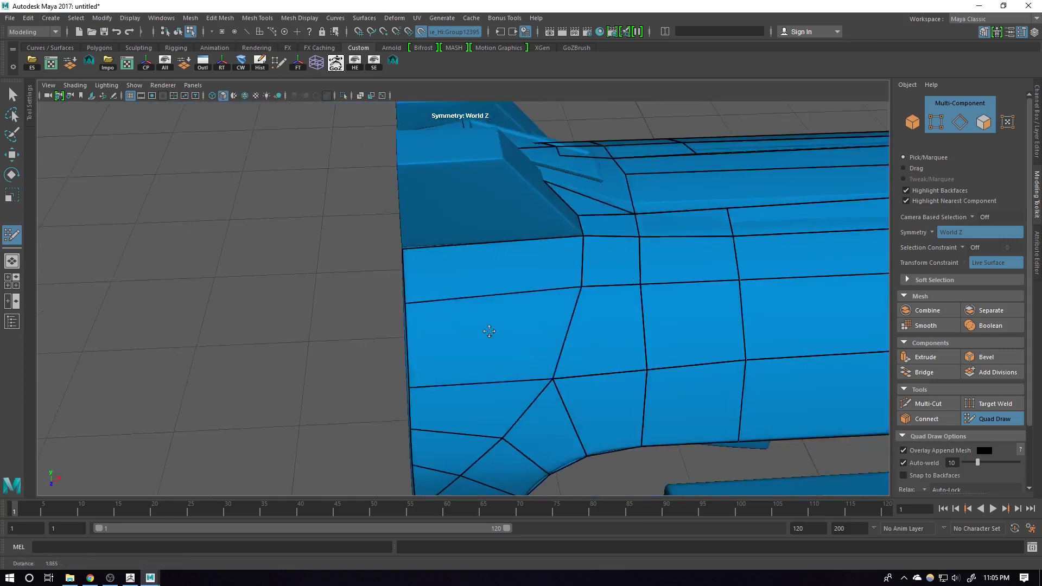
right_click_drag(488, 327, 599, 339, "alt")
left_click_drag(600, 339, 591, 350)
left_click_drag(691, 336, 693, 351)
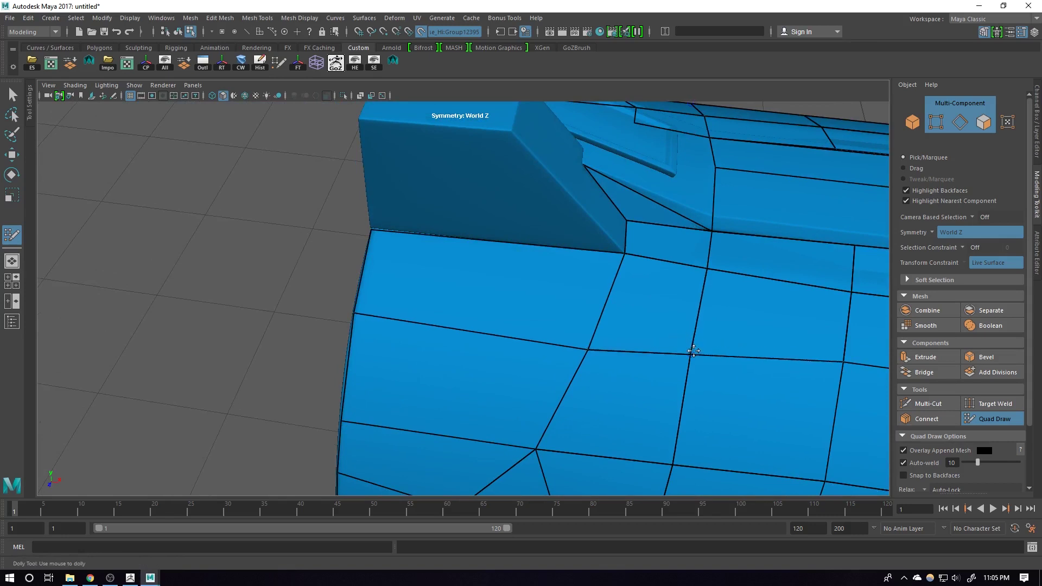
left_click_drag(590, 353, 589, 343)
Shift the middle vertices of the two vertical edge lines behind the front sight slightly backward to even their flow.
middle_click_drag(729, 350, 495, 310, "alt")
right_click_drag(765, 349, 659, 350, "alt")
left_click_drag(515, 320, 541, 319, "alt")
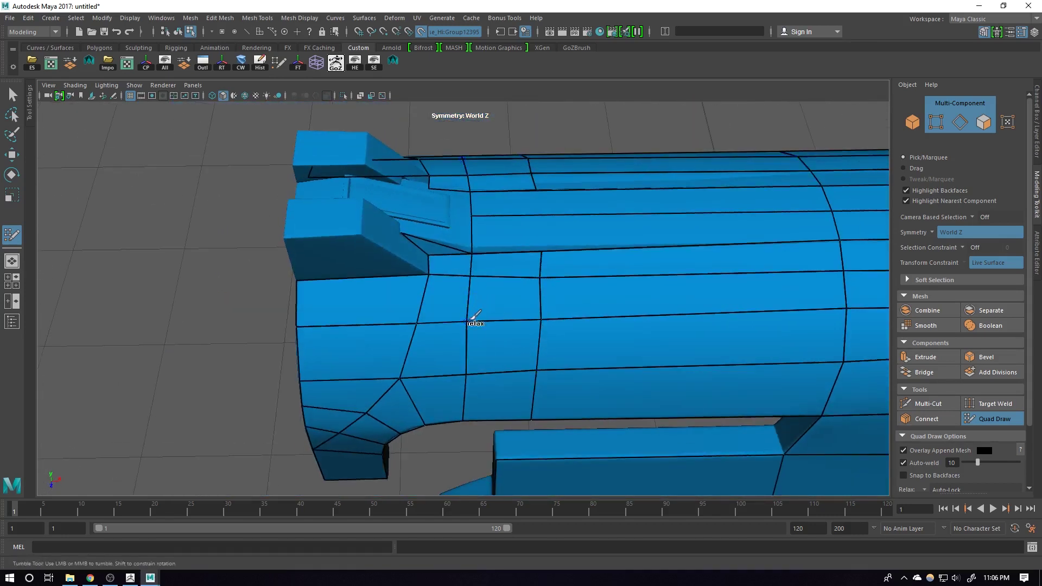
left_click_drag(465, 323, 472, 323)
left_click_drag(478, 325, 483, 271, "alt")
right_click_drag(488, 271, 532, 271, "alt")
left_click_drag(567, 252, 573, 252)
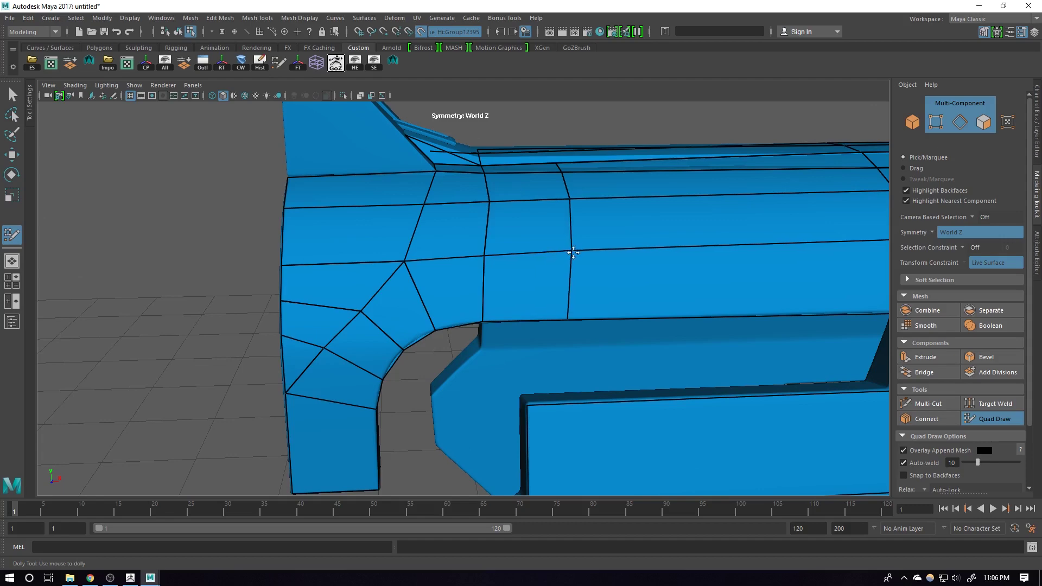
left_click_drag(485, 256, 491, 256)
Place a vertex on the groove's upper edge behind the front sight and fill the quad between it and the sight's notch.
right_click_drag(727, 288, 684, 289, "alt")
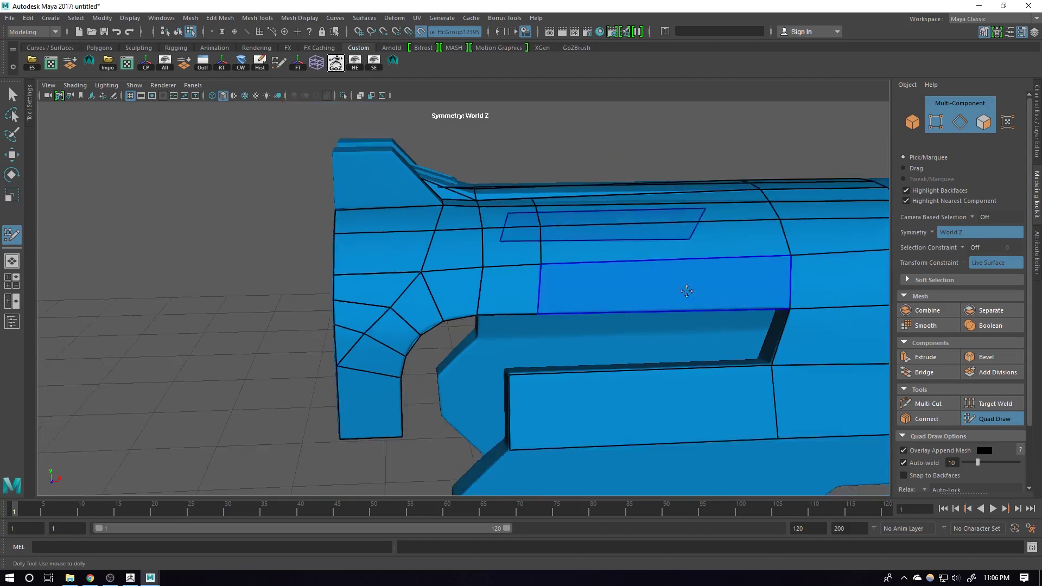
middle_click_drag(681, 288, 567, 291, "alt")
mouse_move(542, 293)
left_mouse_down("alt")
mouse_move(527, 342)
mouse_move(628, 292)
mouse_move(598, 273)
mouse_move(465, 284)
left_mouse_up("alt")
right_click_drag(465, 284, 548, 244, "alt")
middle_click_drag(424, 228, 553, 288, "alt")
left_click(558, 277)
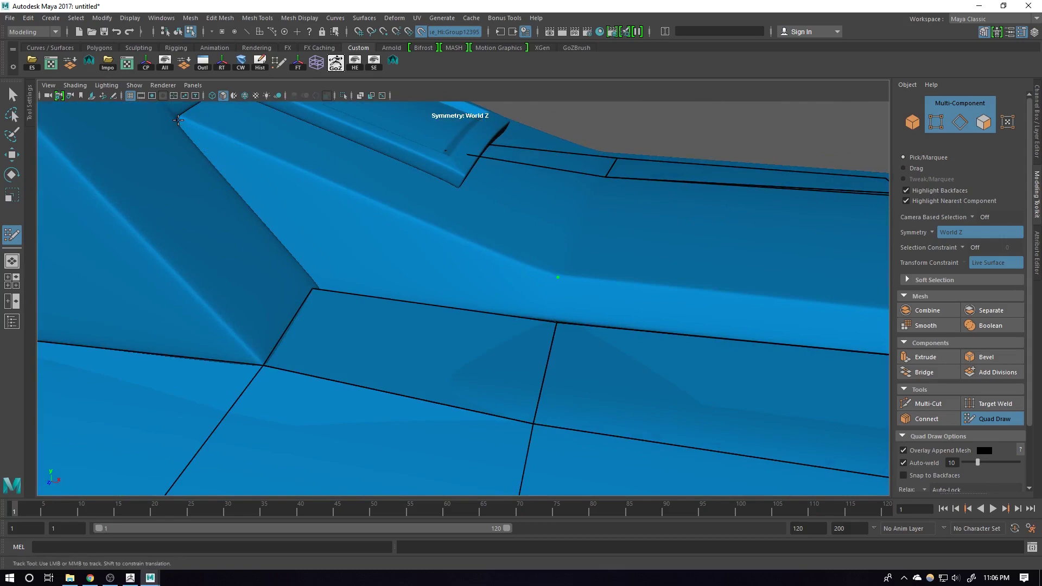
left_click(401, 255, "shift")
mouse_move(565, 358)
left_mouse_down("alt")
mouse_move(535, 369)
mouse_move(587, 328)
left_mouse_up("alt")
scroll(587, 328, "down", 5)
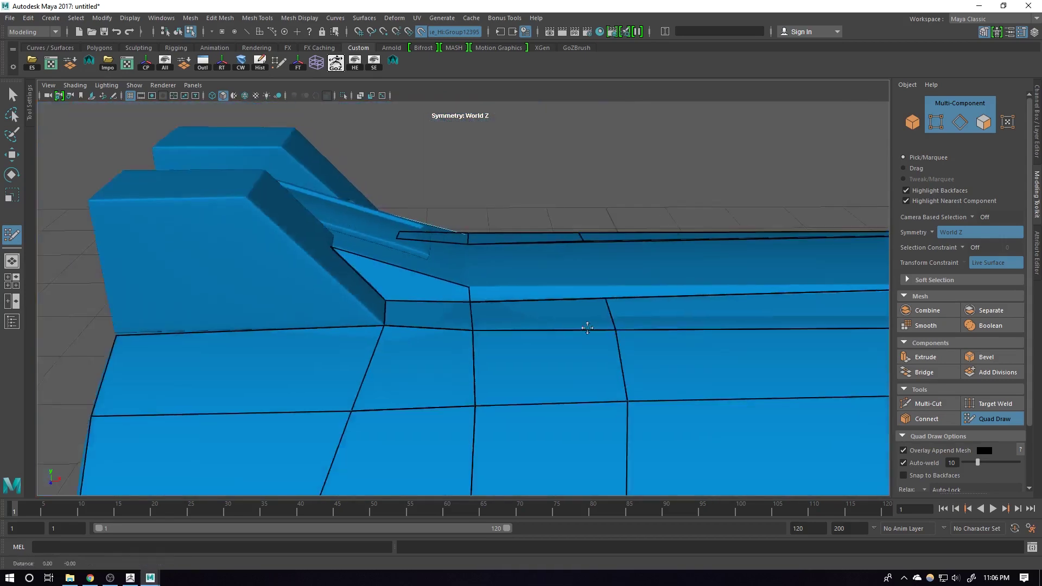
Delete the extra vertical edge loop crossing the long barrel quads behind the front sight.
middle_click_drag(587, 328, 465, 305, "alt")
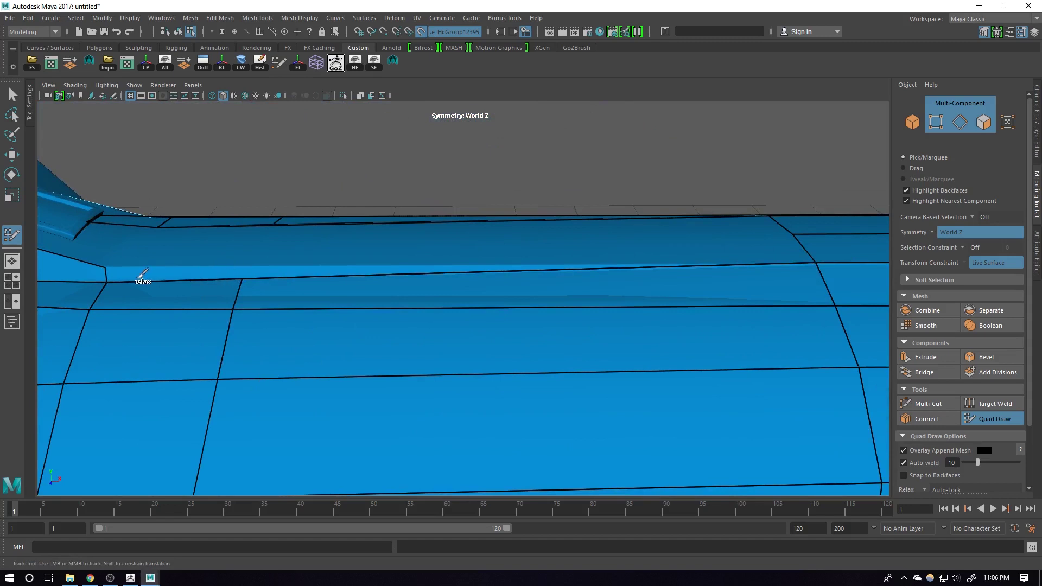
scroll(349, 304, "down", 5)
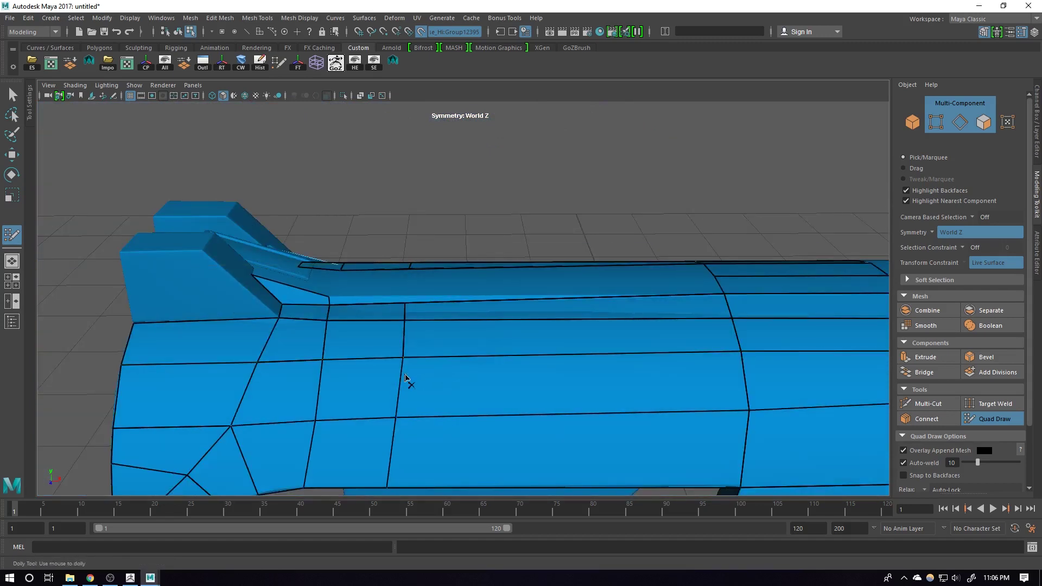
scroll(414, 304, "up", 3)
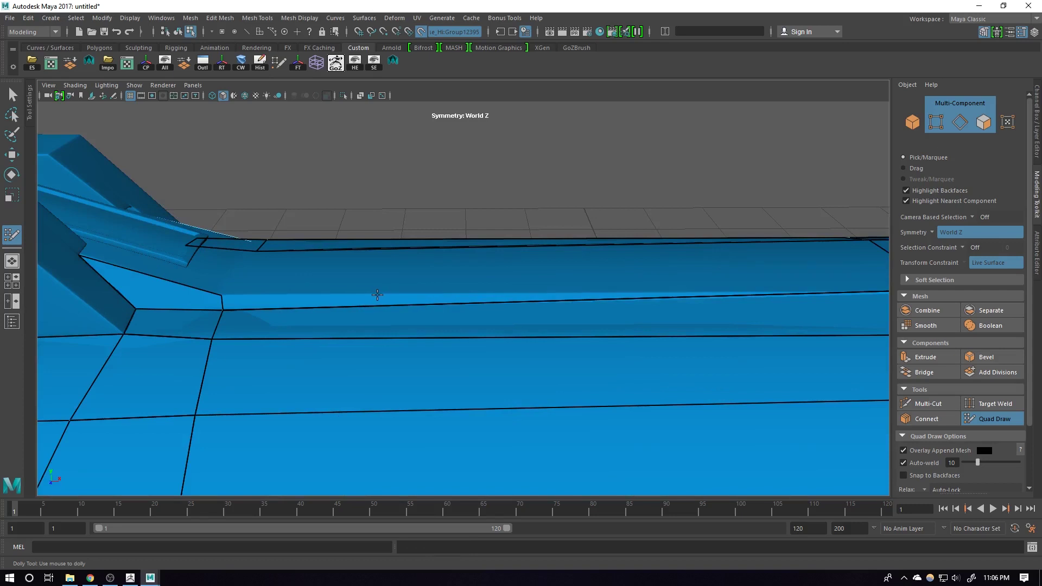
Place a vertex along the groove's upper edge and fill the narrow ledge strip beside the barrel's top, undoing one misplaced face.
left_click_drag(402, 313, 402, 332, "alt")
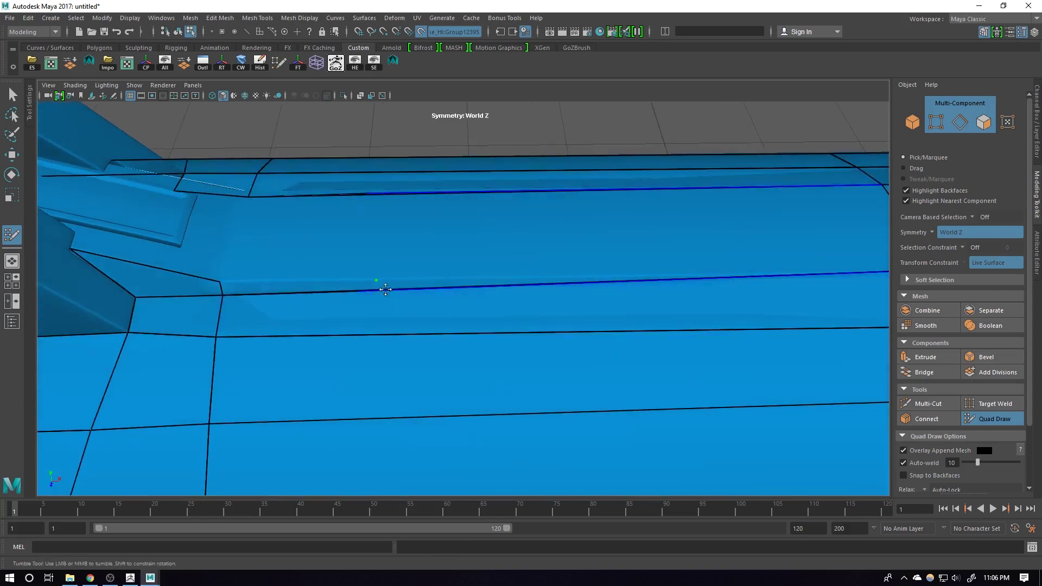
left_click_drag(380, 277, 412, 256)
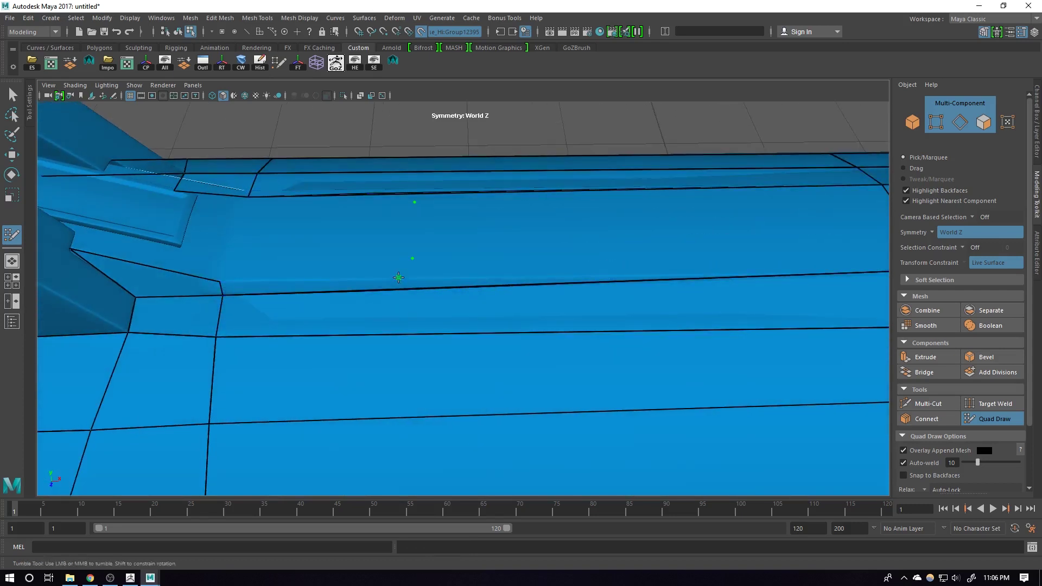
left_click_drag(400, 277, 347, 319, "alt")
scroll(391, 305, "up", 5)
scroll(359, 316, "down", 6)
key("ctrl+z")
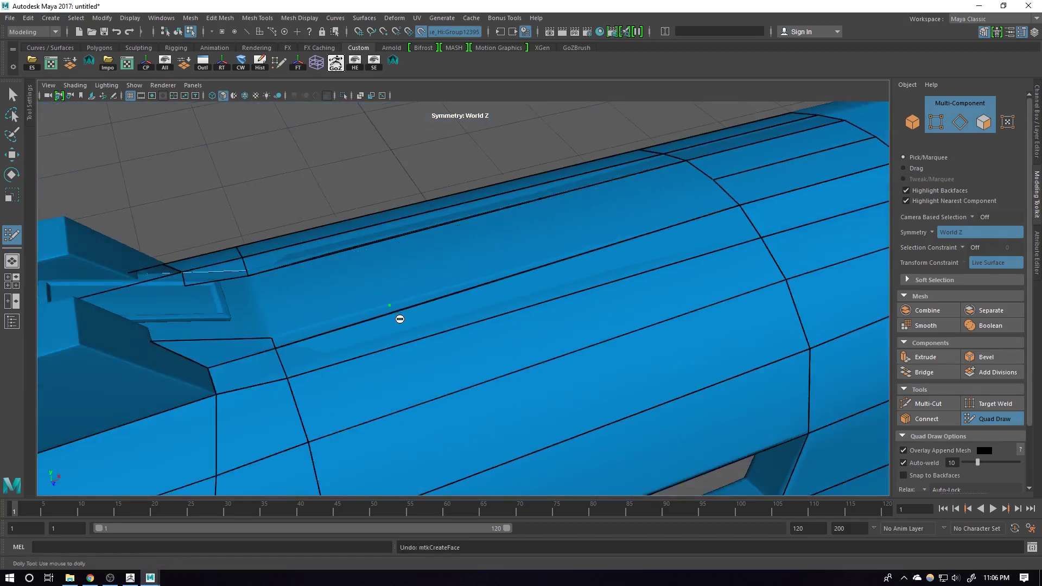
scroll(326, 321, "up", 3)
scroll(331, 322, "down", 3)
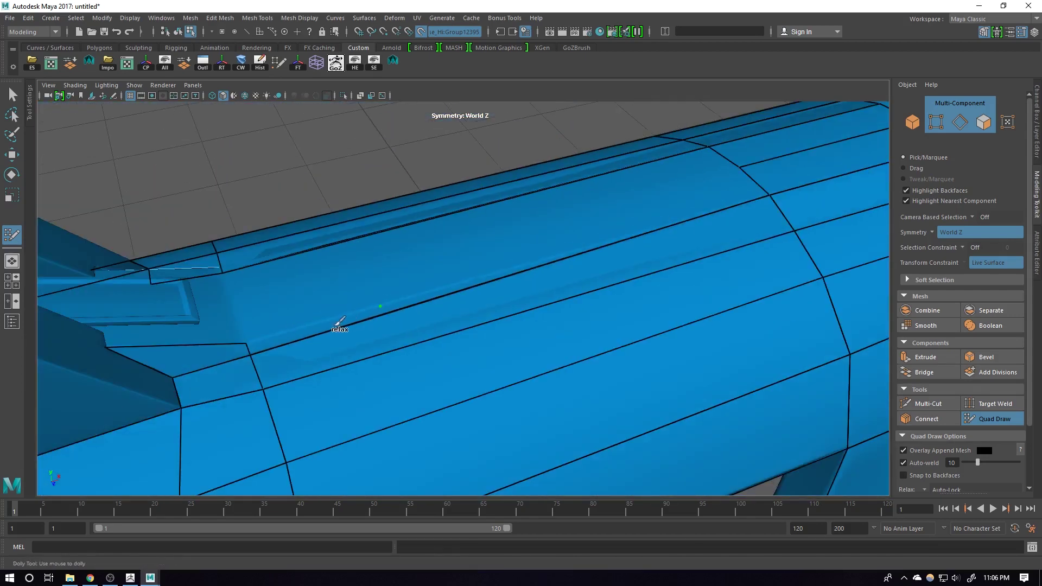
left_click(381, 307, "shift")
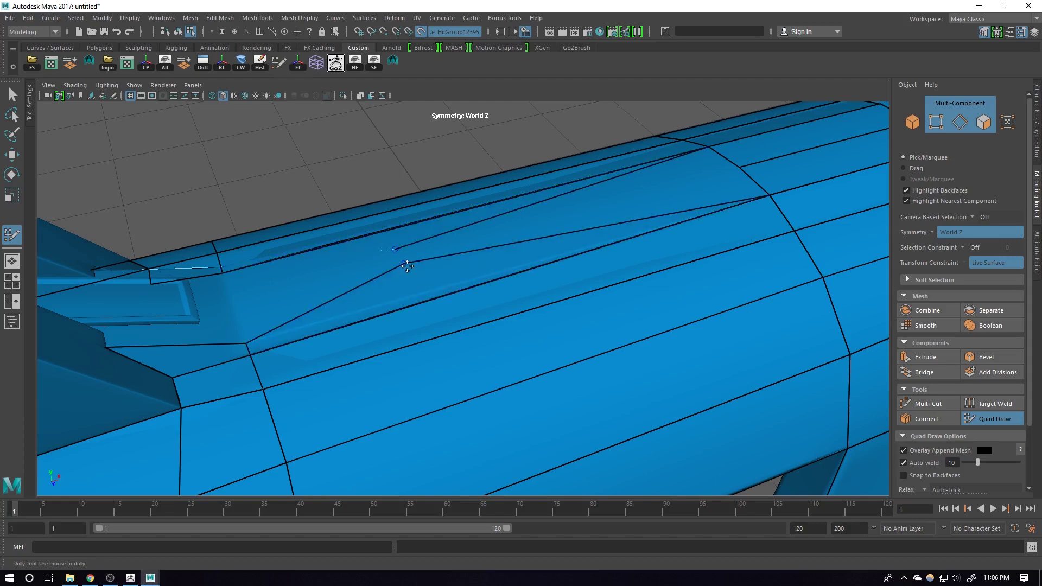
mouse_move(407, 266)
left_mouse_down()
mouse_move(391, 295)
mouse_move(409, 298)
mouse_move(316, 320)
mouse_move(414, 305)
mouse_move(315, 299)
mouse_move(336, 282)
mouse_move(396, 268)
mouse_move(362, 231)
left_mouse_up()
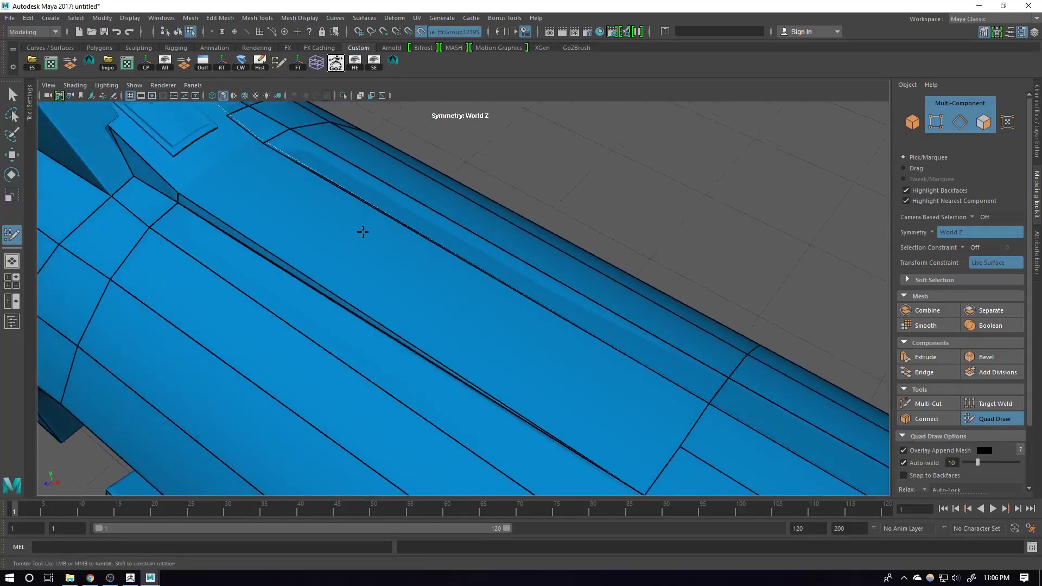
Fill the barrel's top surface between the two side ledges with long quads meeting at the centre line.
left_click_drag(221, 161, 441, 328, "alt")
left_click_drag(516, 332, 320, 255, "alt")
middle_click_drag(320, 256, 371, 320, "alt")
right_click_drag(371, 321, 417, 314, "alt")
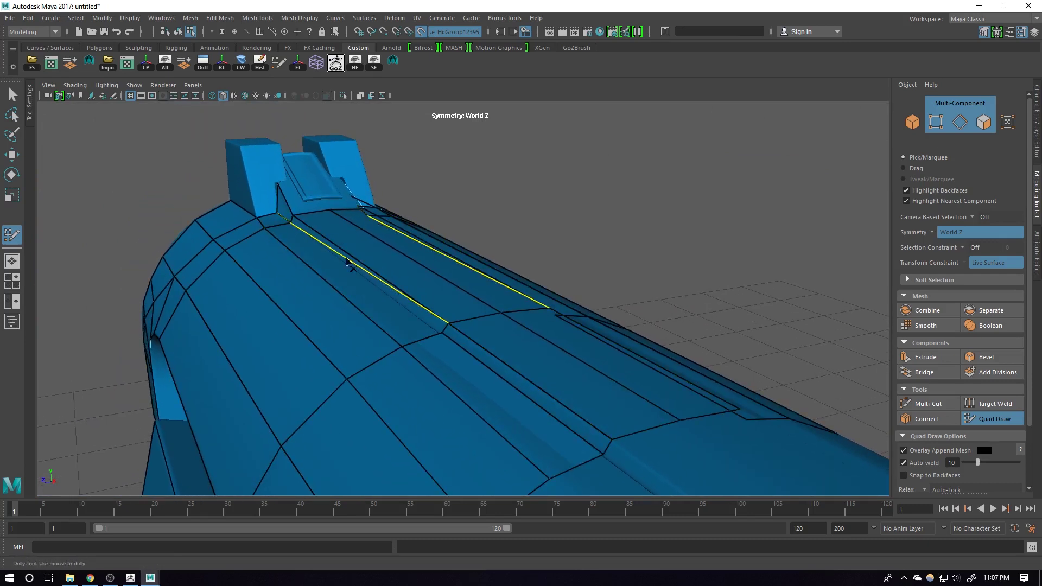
left_click_drag(244, 240, 282, 239, "alt")
middle_click_drag(281, 240, 491, 300, "alt")
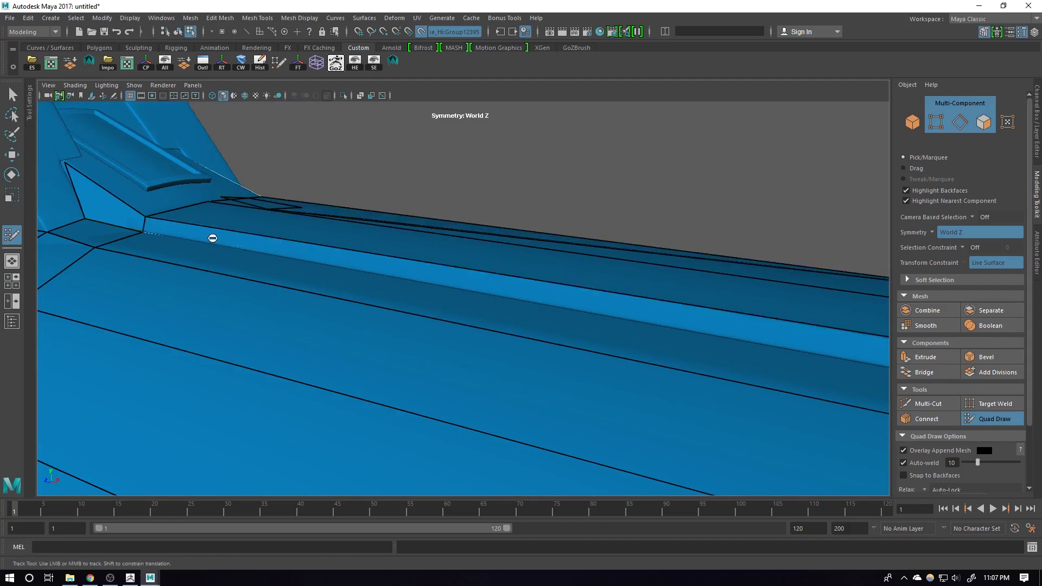
Insert an edge loop in the strip below the ledge and move its end vertices onto the groove's lower edge line.
mouse_move(398, 278)
left_mouse_down("alt")
mouse_move(435, 319)
mouse_move(443, 308)
left_mouse_up("alt")
scroll(435, 319, "down", 4)
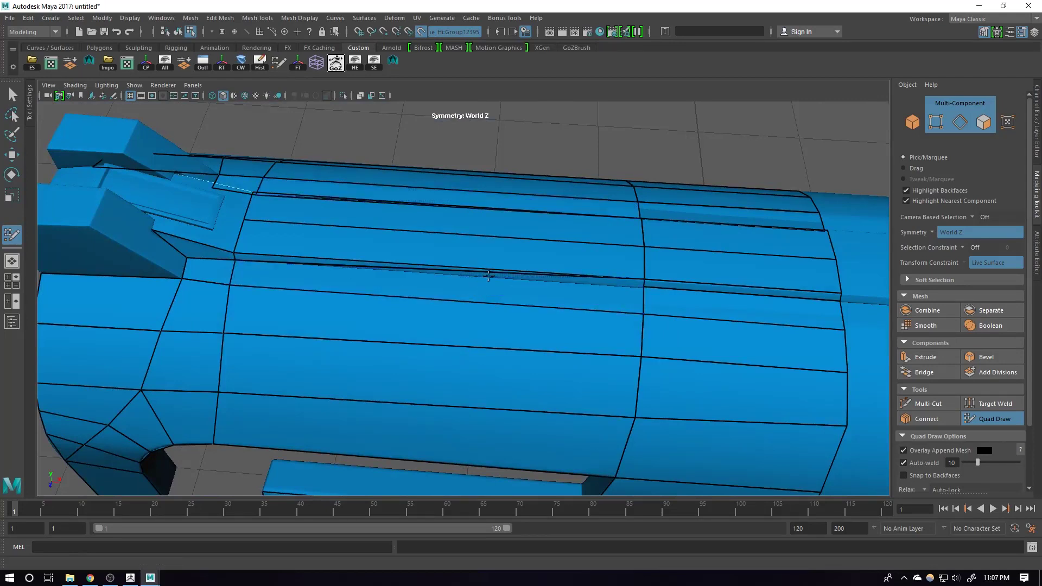
scroll(470, 271, "up", 4)
left_click_drag(255, 289, 209, 320, "alt")
left_click(95, 286, "ctrl")
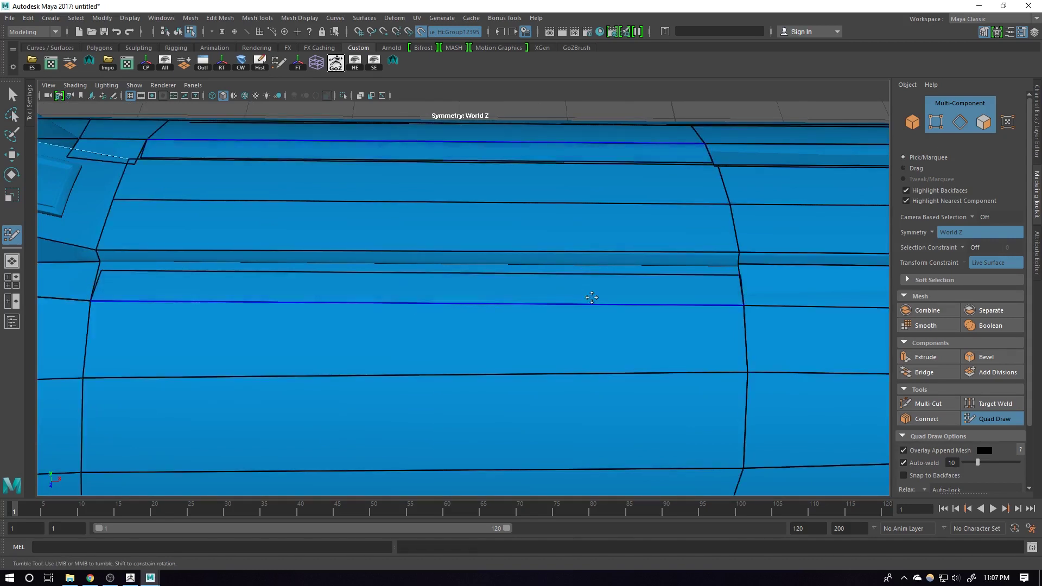
left_click_drag(739, 275, 737, 264)
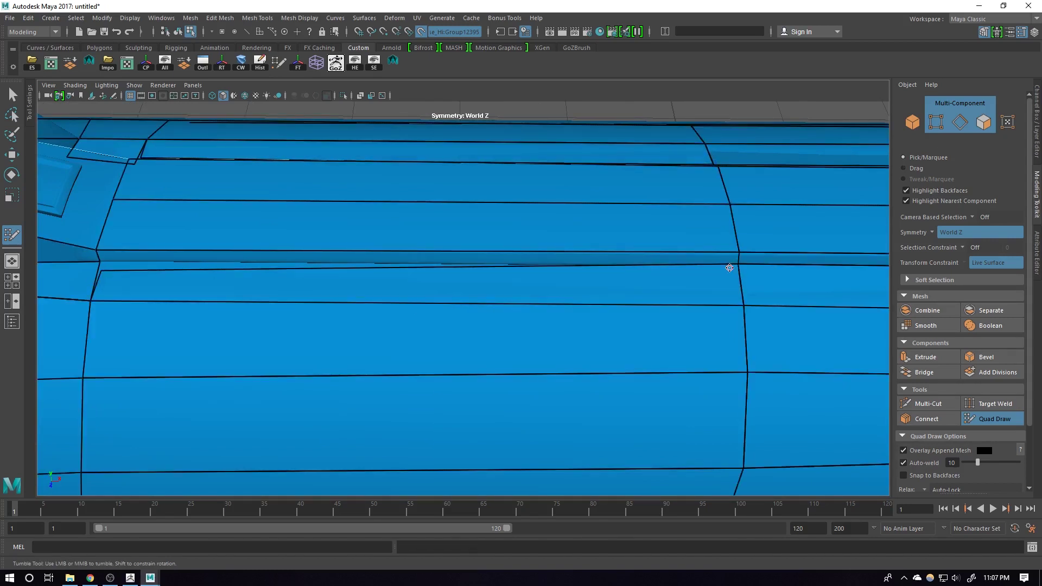
left_click_drag(103, 274, 212, 261, "alt")
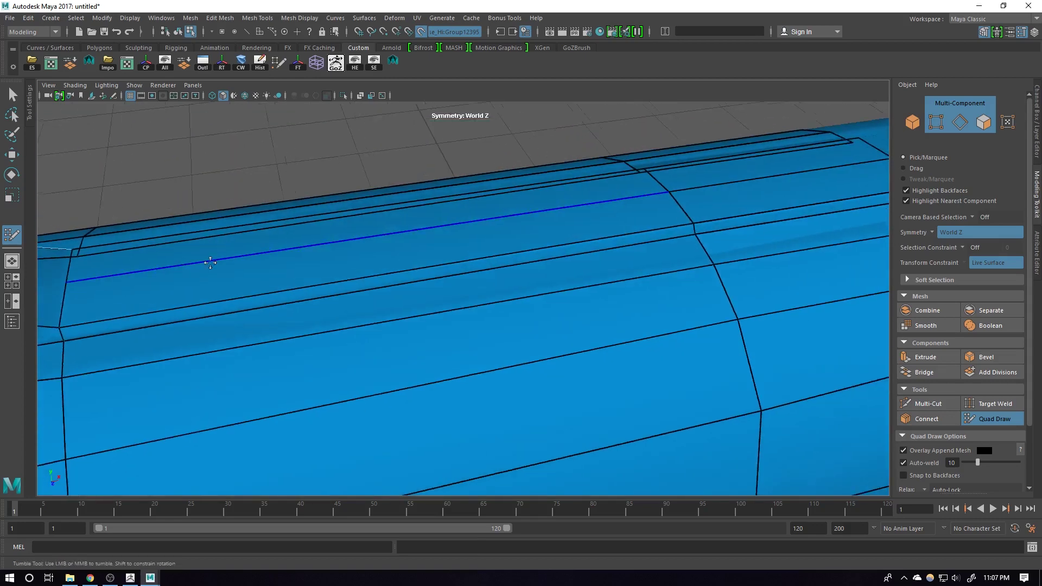
left_click(289, 296, "ctrl")
Examine the edge flow of the retopologized front barrel section from above and from the side.
left_click_drag(447, 324, 391, 311, "alt")
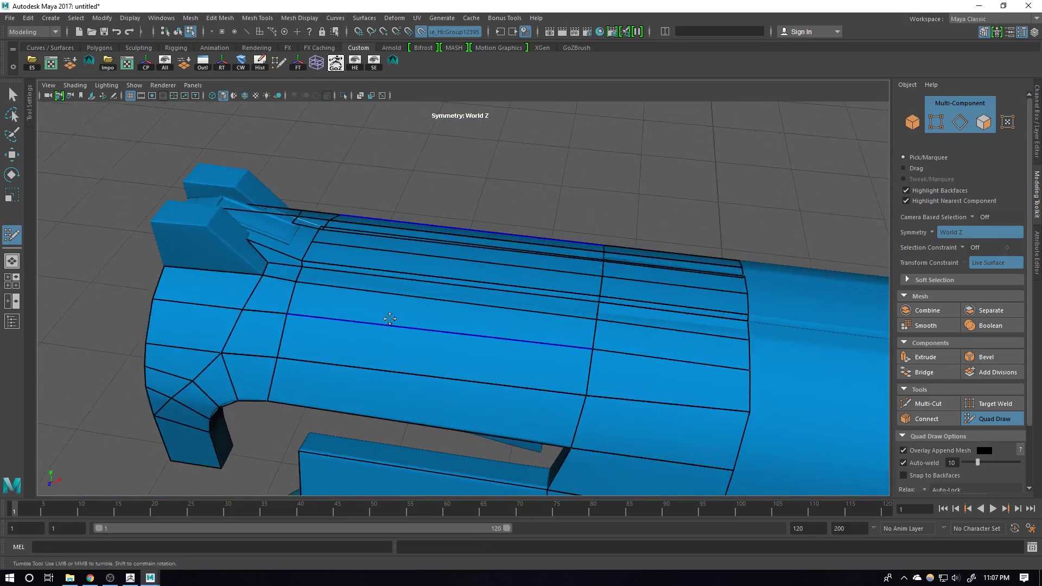
right_click_drag(391, 311, 347, 309, "alt")
left_click_drag(380, 304, 396, 235, "alt")
right_click_drag(396, 235, 434, 260, "alt")
left_click_drag(434, 261, 400, 344, "alt")
right_click_drag(400, 344, 466, 348, "alt")
left_click_drag(465, 347, 507, 339, "alt")
middle_click_drag(492, 340, 368, 344, "alt")
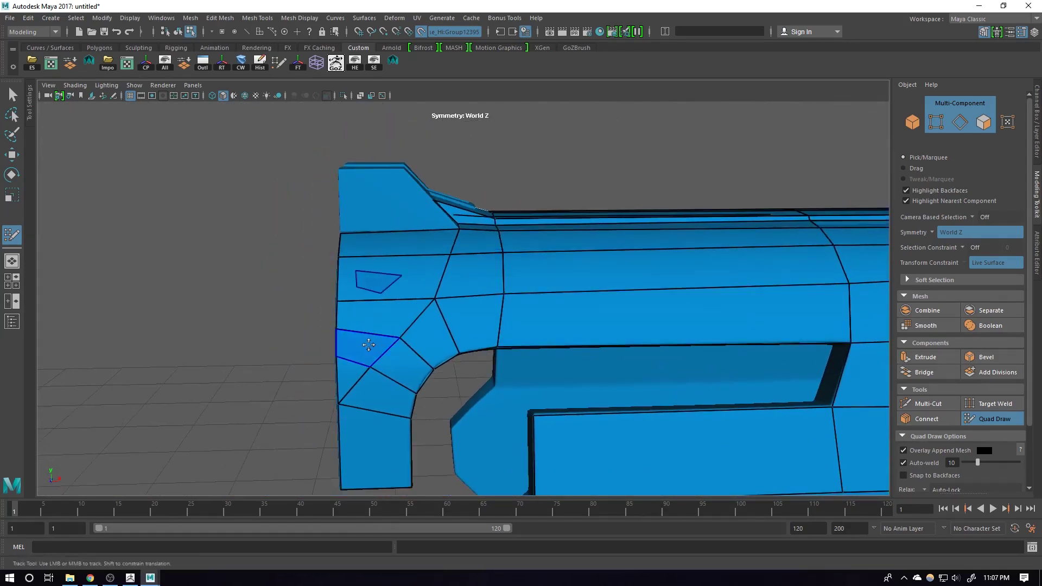
Place three vertices along the rear edge of the raised panel between the front sights, at both corners and the middle.
left_click_drag(390, 331, 320, 303, "alt")
right_click_drag(379, 331, 449, 345, "alt")
middle_click_drag(399, 345, 419, 351, "alt")
right_click_drag(419, 351, 414, 267, "alt")
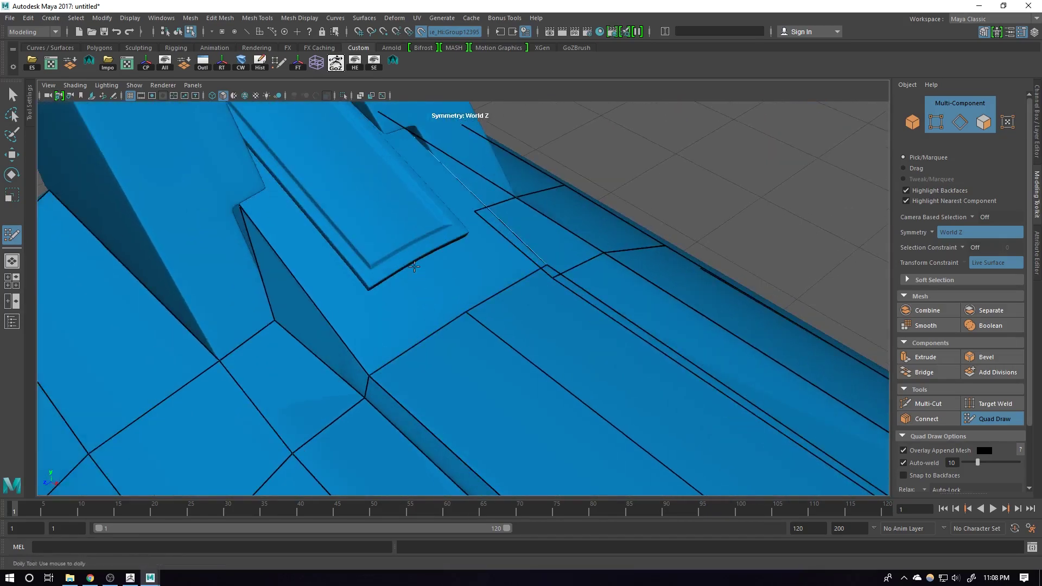
left_click_drag(390, 282, 464, 321, "alt")
right_click_drag(465, 320, 436, 258, "alt")
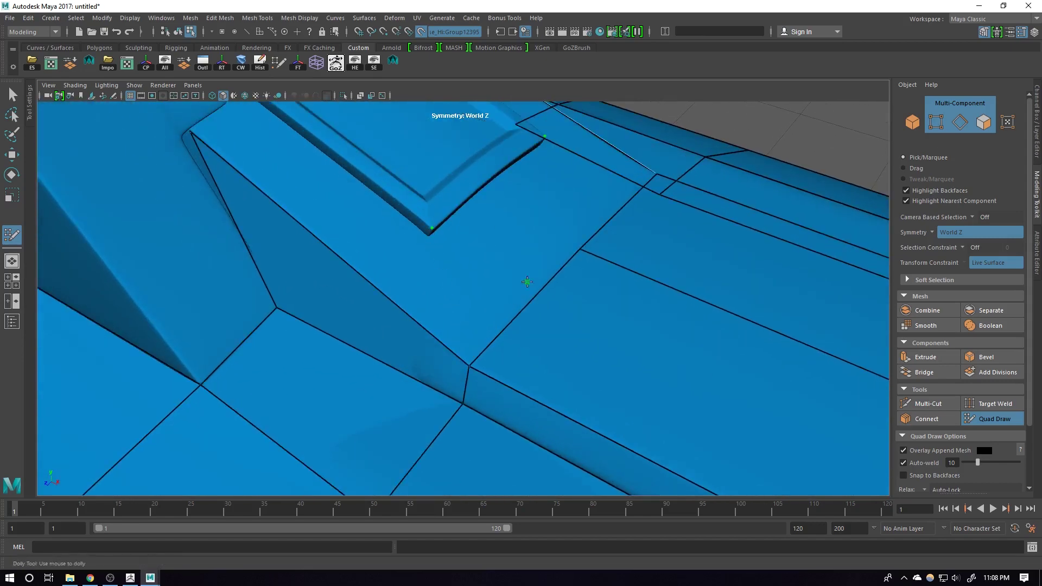
mouse_move(495, 292)
middle_mouse_down("alt")
mouse_move(454, 296)
mouse_move(454, 278)
middle_mouse_up("alt")
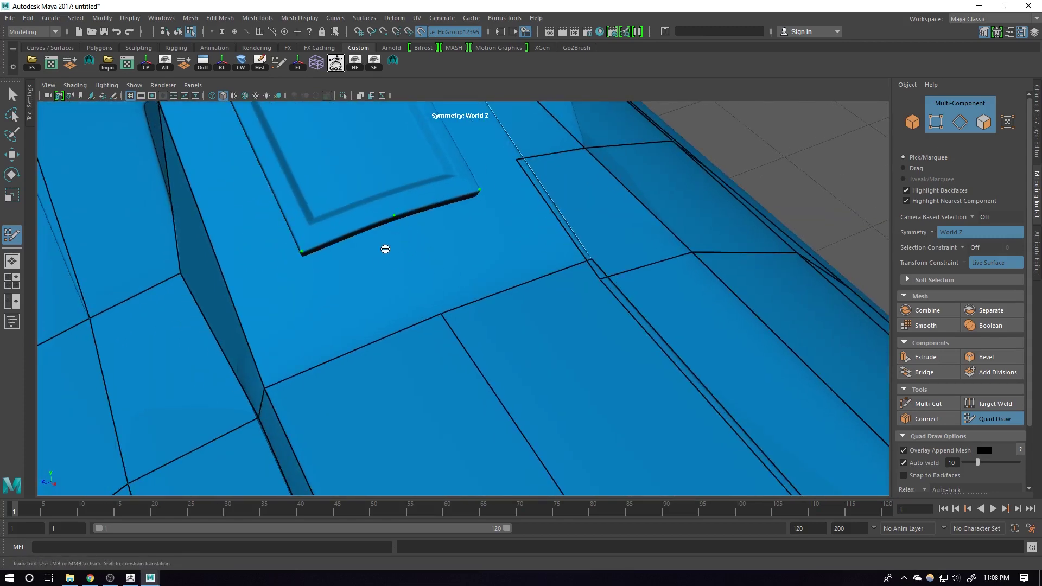
Move the panel's two outer vertices back from its edge, fill mirrored quads to the barrel's top loop, and join them at the middle vertex.
left_click_drag(458, 260, 282, 233, "alt")
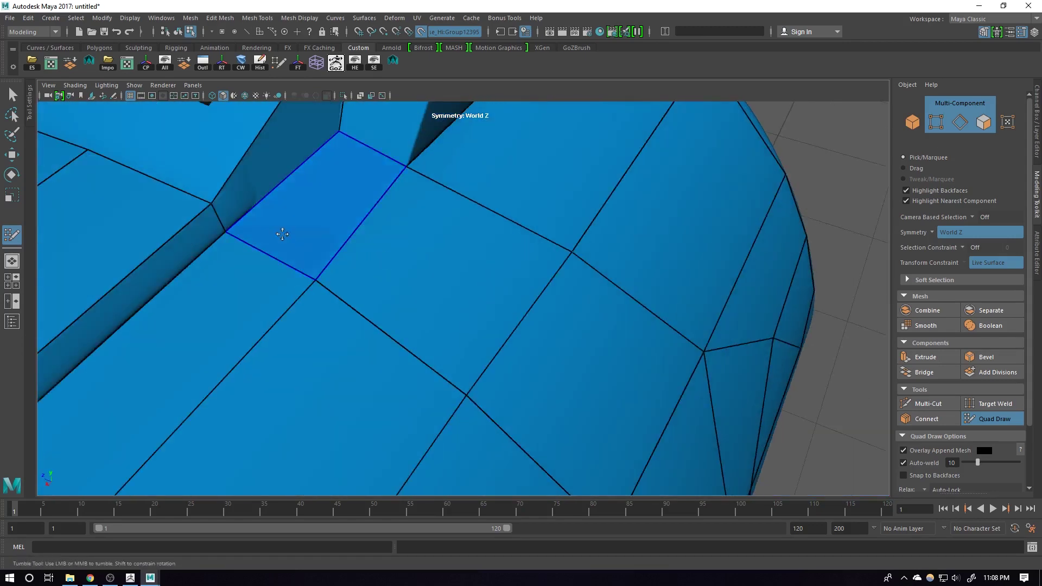
middle_click_drag(282, 233, 525, 377, "alt")
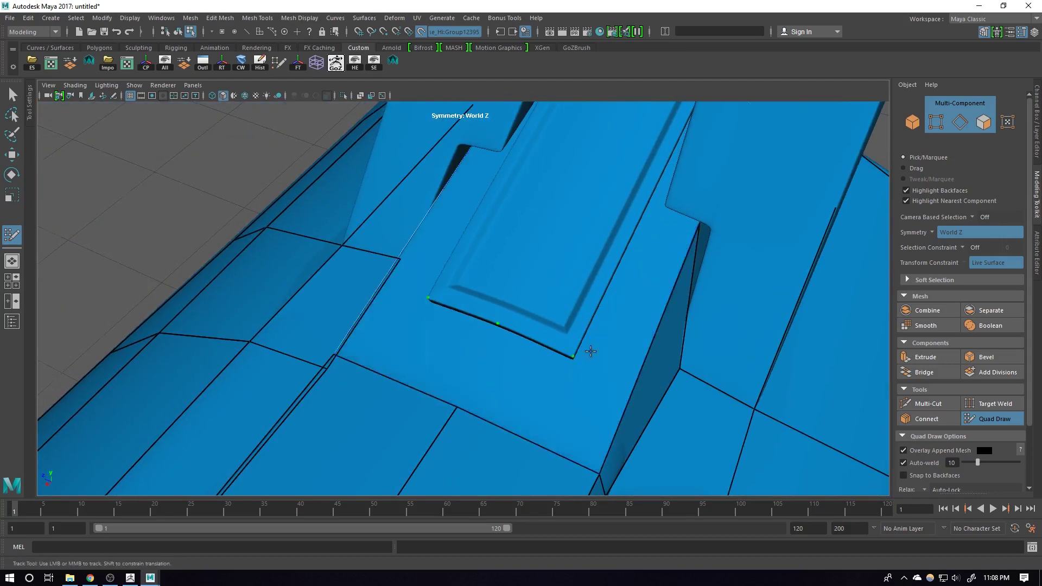
left_click_drag(590, 352, 705, 369, "alt")
middle_click_drag(705, 369, 469, 412, "alt")
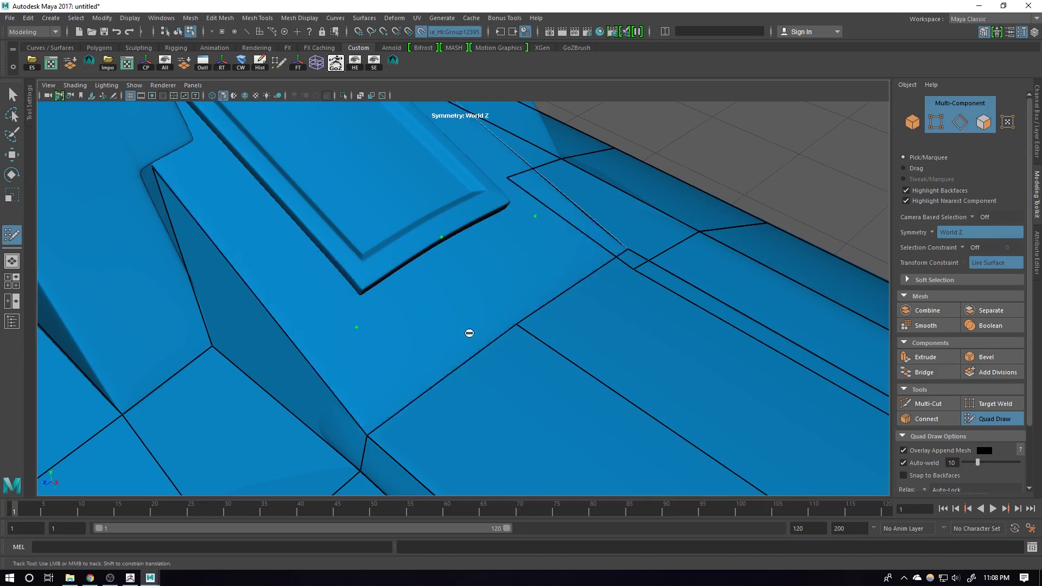
left_click(418, 342, "shift")
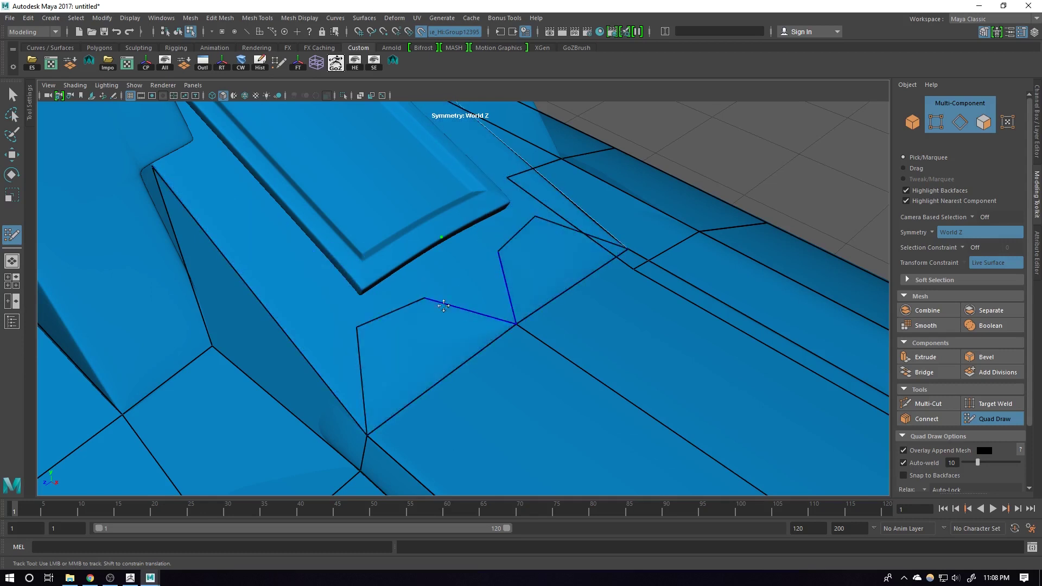
left_click_drag(427, 302, 441, 240)
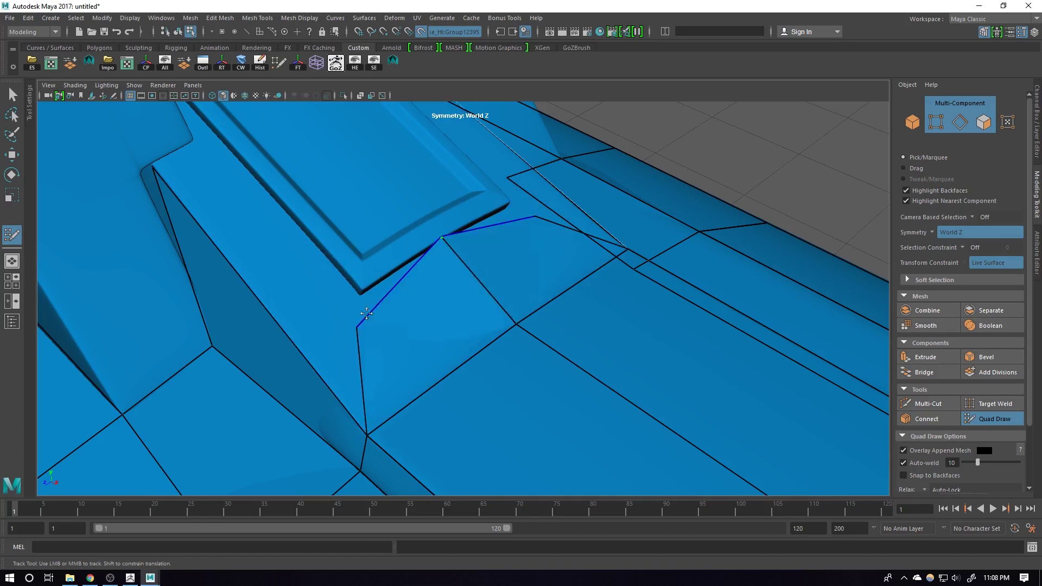
Move the outer vertices of the mirrored quads onto the rear corners of the raised panel between the front sights.
left_click_drag(357, 328, 380, 256)
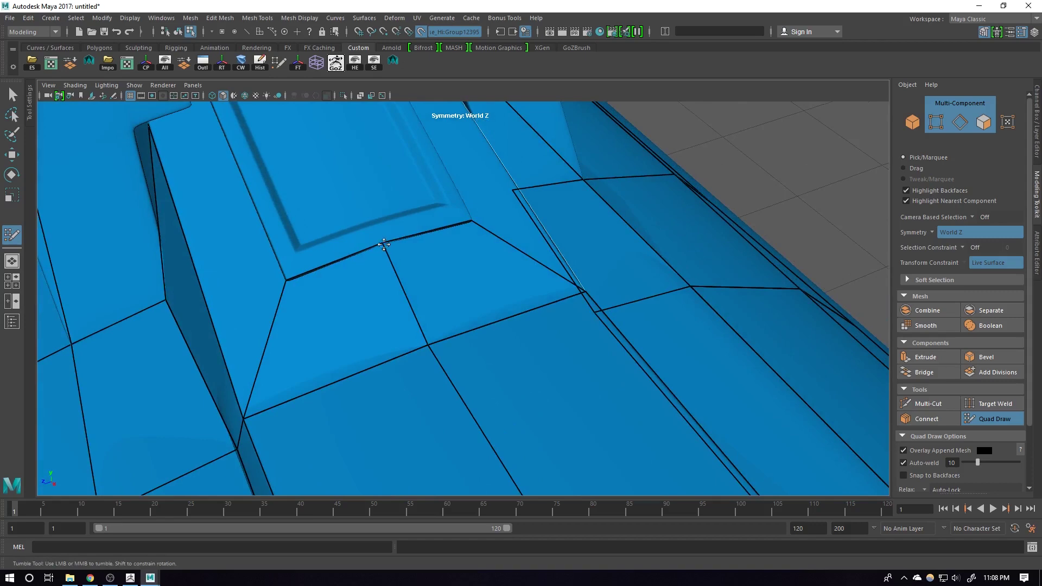
left_click_drag(383, 246, 521, 318, "alt")
right_click_drag(520, 318, 465, 313, "alt")
left_click_drag(465, 313, 415, 331, "alt")
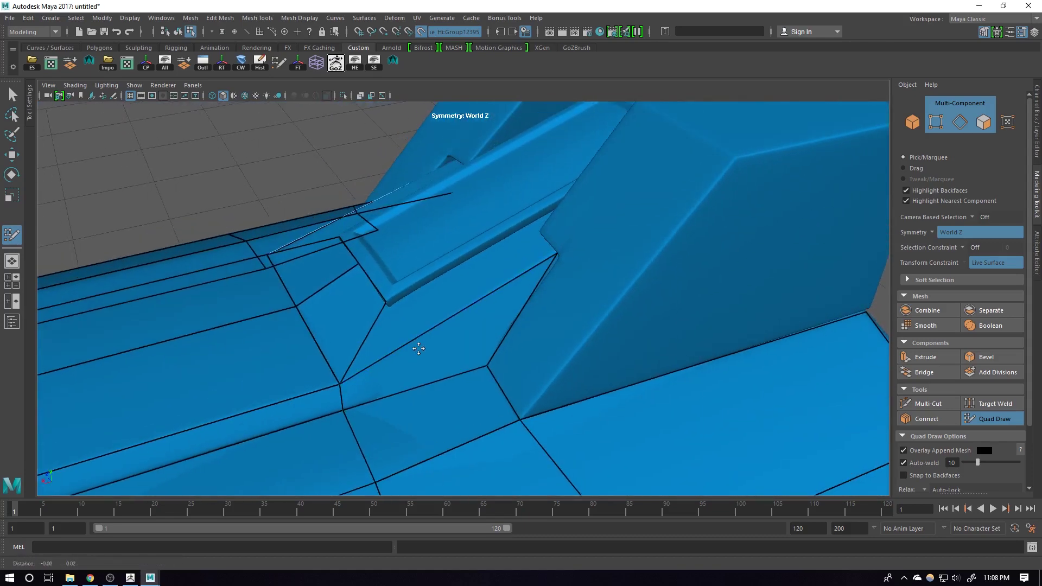
right_click_drag(415, 331, 471, 343, "alt")
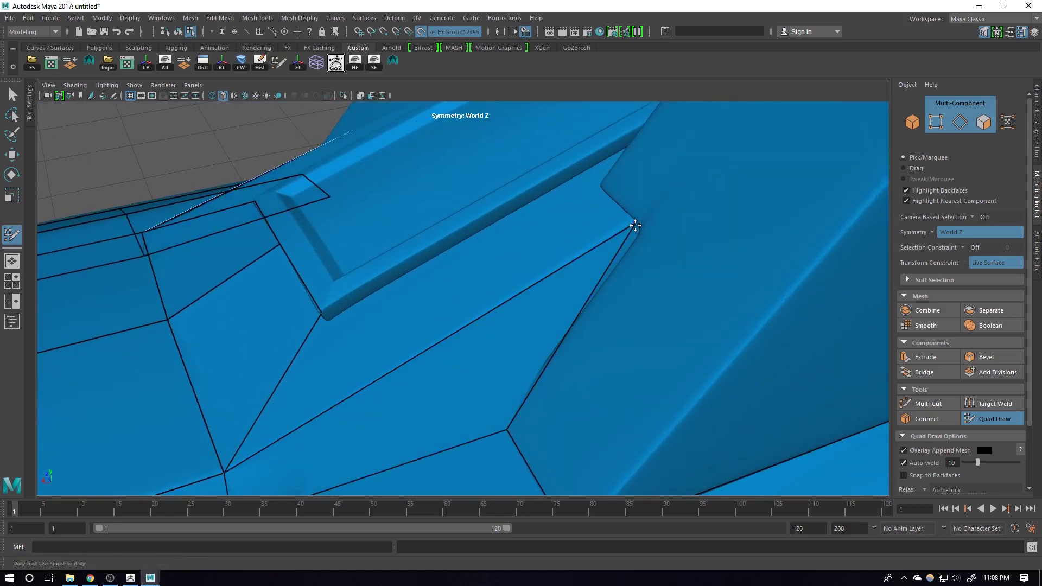
Examine the silhouette of the front sights and barrel front from the side, checking it with scene lighting before restoring textured shading.
right_click_drag(661, 293, 163, 260, "alt")
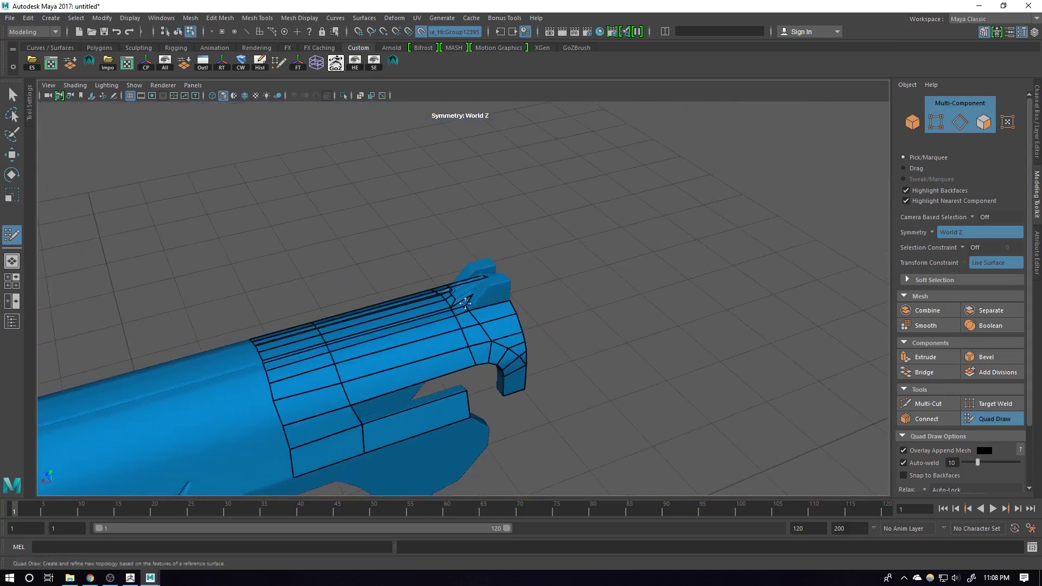
left_click_drag(467, 298, 439, 259, "alt")
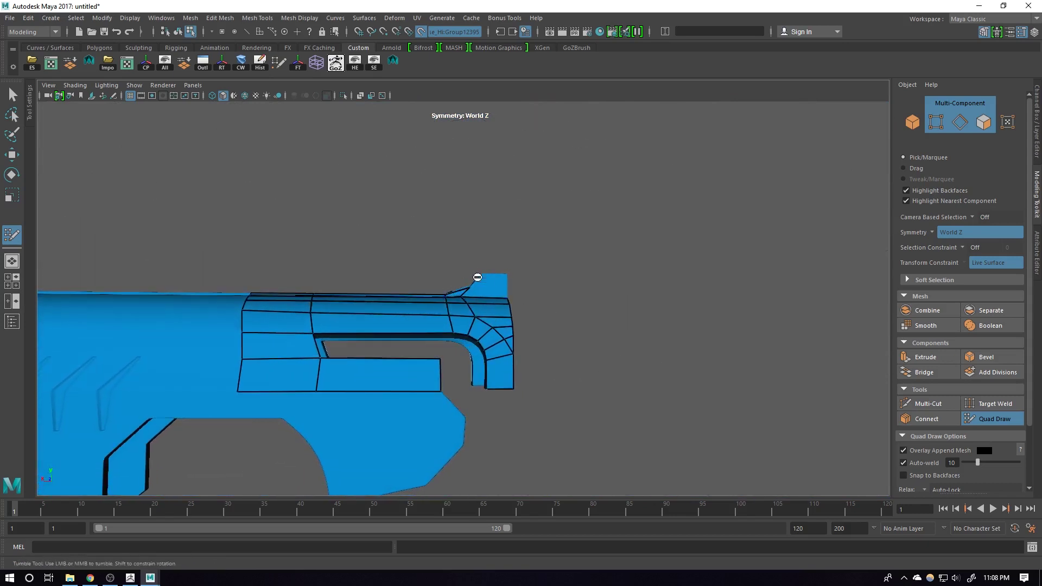
right_click_drag(382, 289, 351, 313, "alt")
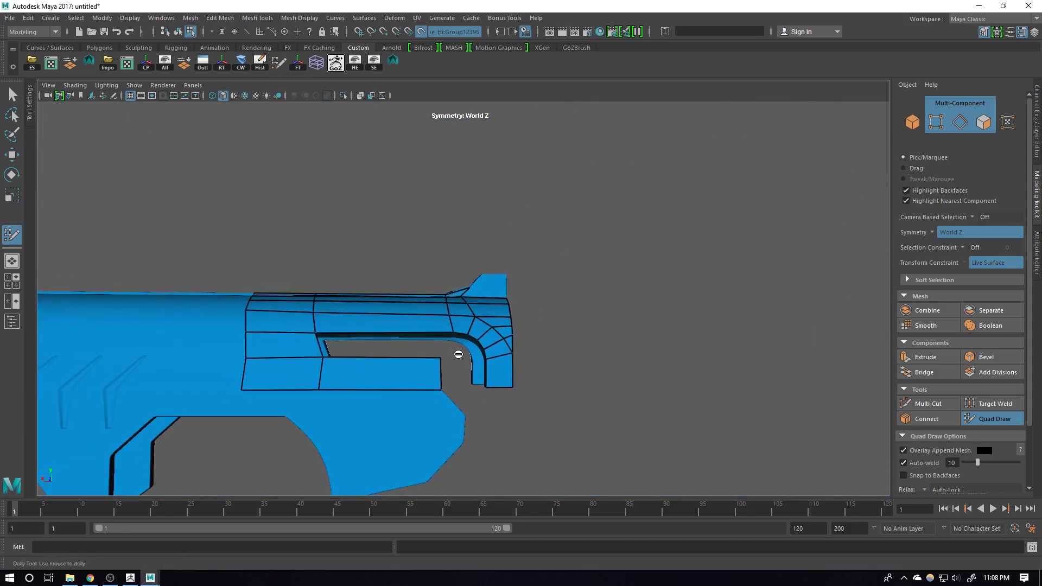
key("7")
left_click_drag(458, 349, 536, 301, "alt")
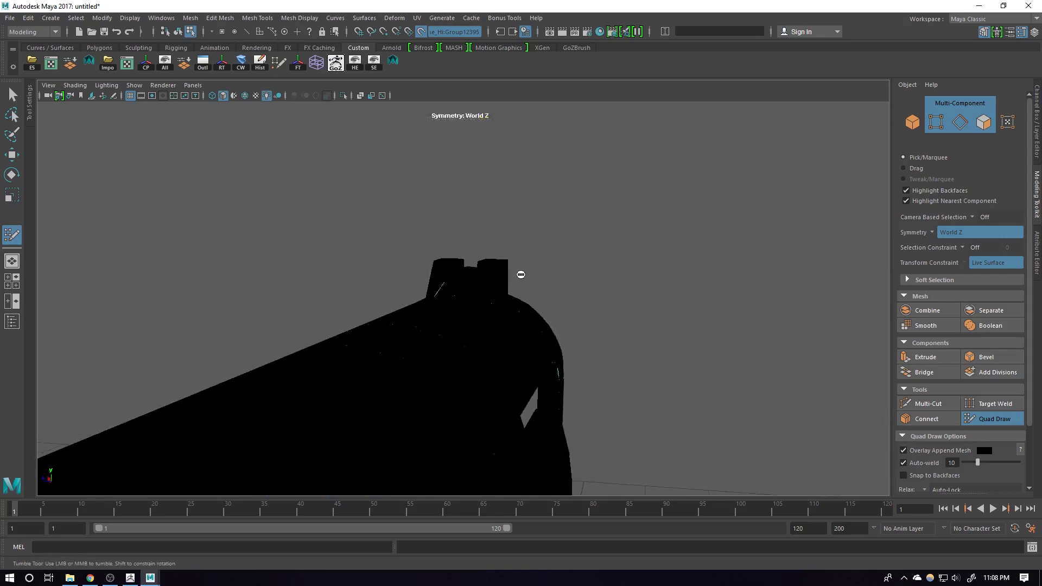
mouse_move(586, 384)
left_mouse_down("alt")
mouse_move(442, 375)
mouse_move(458, 297)
mouse_move(393, 325)
left_mouse_up("alt")
key("6")
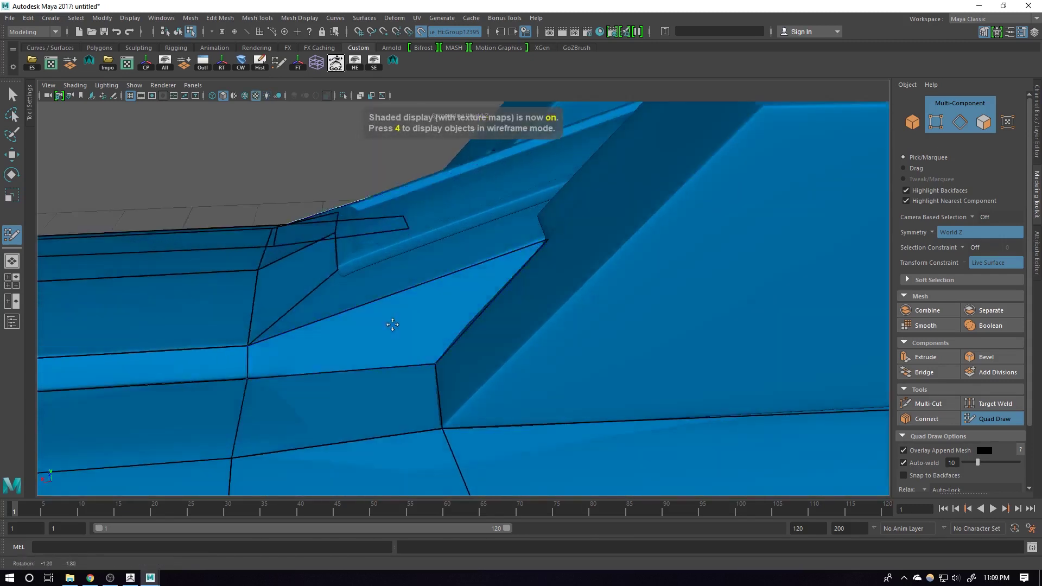
Extend a mirrored quad from the edge beside the raised panel, remove the stray vertices, and fit its corners to the panel corner and sight base.
right_click_drag(392, 325, 351, 330, "alt")
left_click_drag(351, 330, 414, 312, "alt")
middle_click_drag(469, 309, 507, 274, "alt")
right_click_drag(507, 274, 485, 270, "alt")
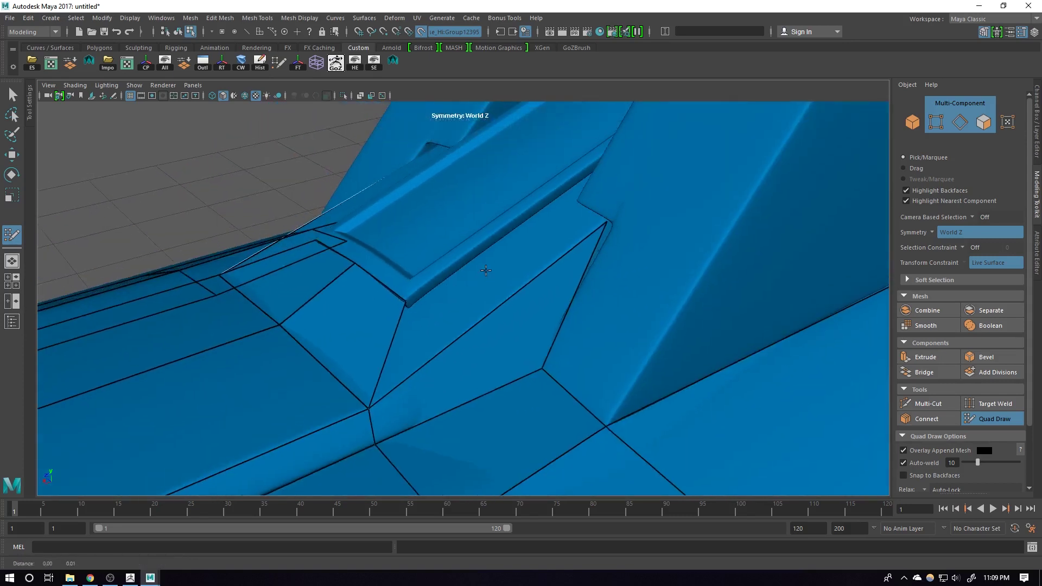
middle_click_drag(486, 270, 477, 278, "alt")
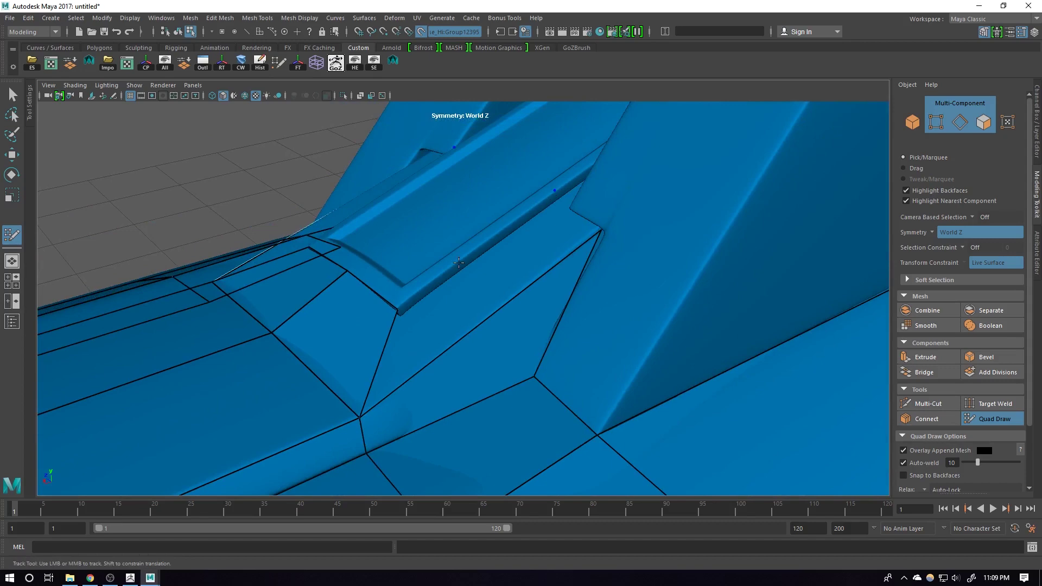
mouse_move(447, 271)
left_mouse_down("alt")
mouse_move(442, 258)
mouse_move(458, 298)
mouse_move(495, 302)
mouse_move(442, 333)
mouse_move(442, 363)
left_mouse_up("alt")
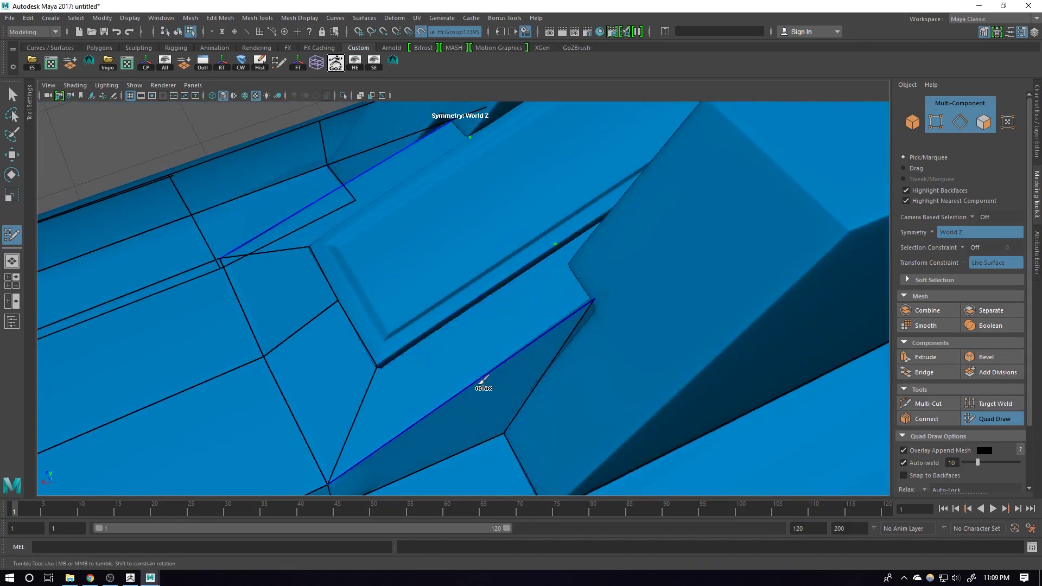
left_click_drag(477, 353, 471, 274)
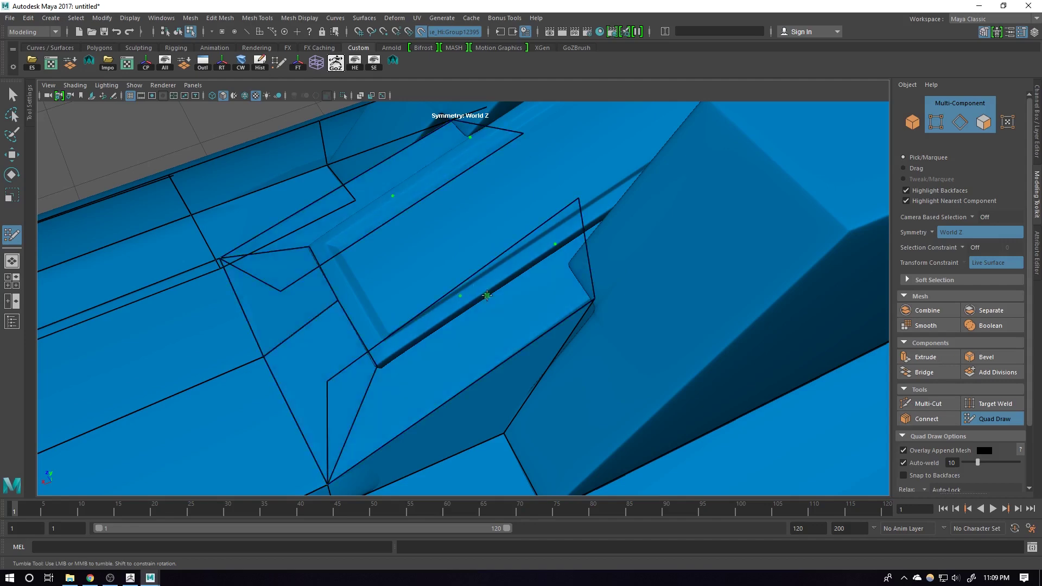
key("ctrl+z")
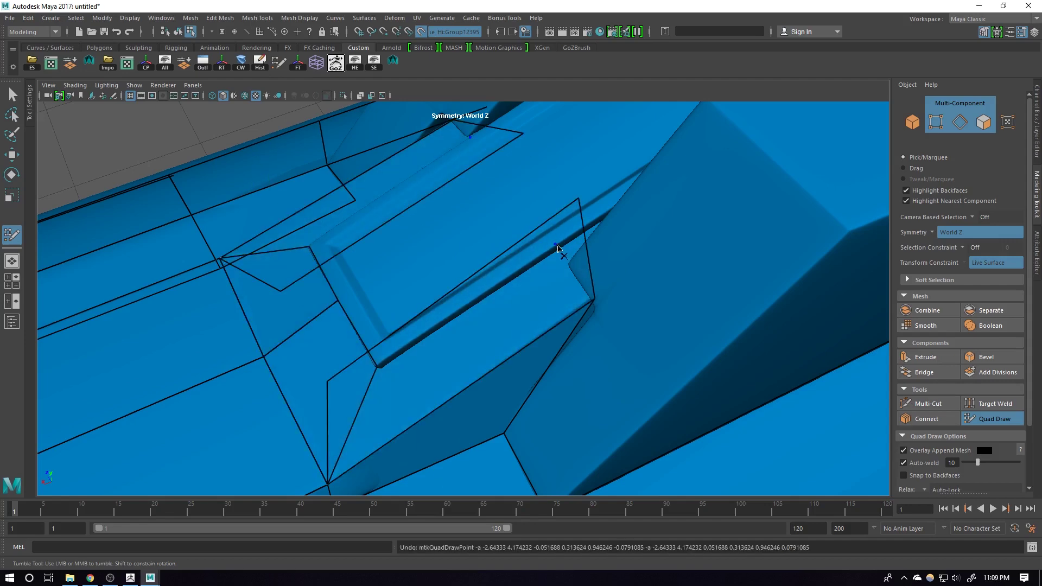
left_click(557, 247, "ctrl+shift")
left_click_drag(458, 286, 513, 265)
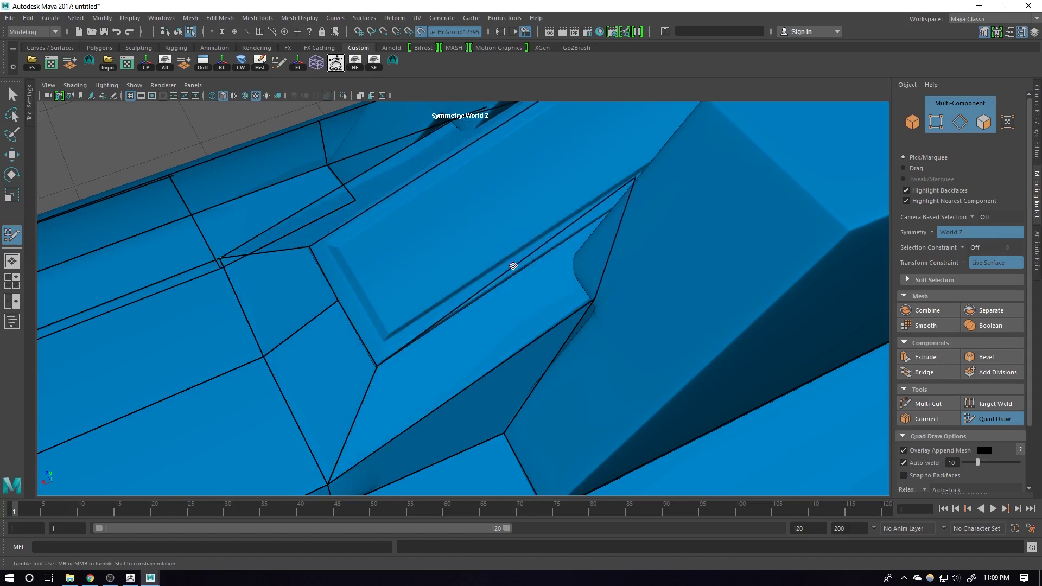
mouse_move(633, 178)
left_mouse_down()
mouse_move(557, 249)
mouse_move(537, 230)
left_mouse_up()
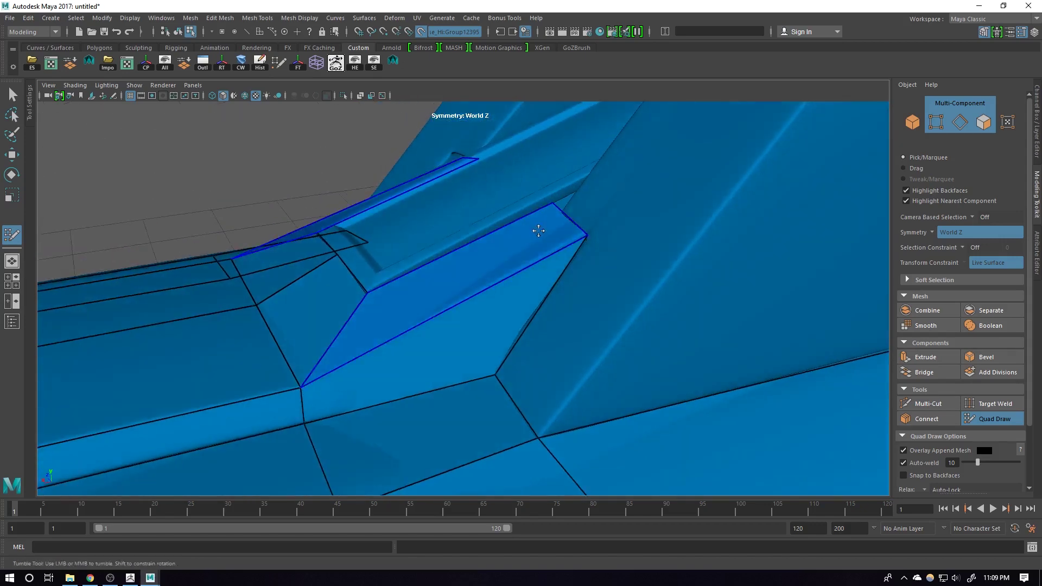
Nudge the shared vertex at the raised panel's rear corner into line with the panel's lower side edge.
middle_click_drag(538, 230, 518, 287, "alt")
left_click_drag(519, 288, 467, 314, "alt")
middle_click_drag(467, 314, 481, 294, "alt")
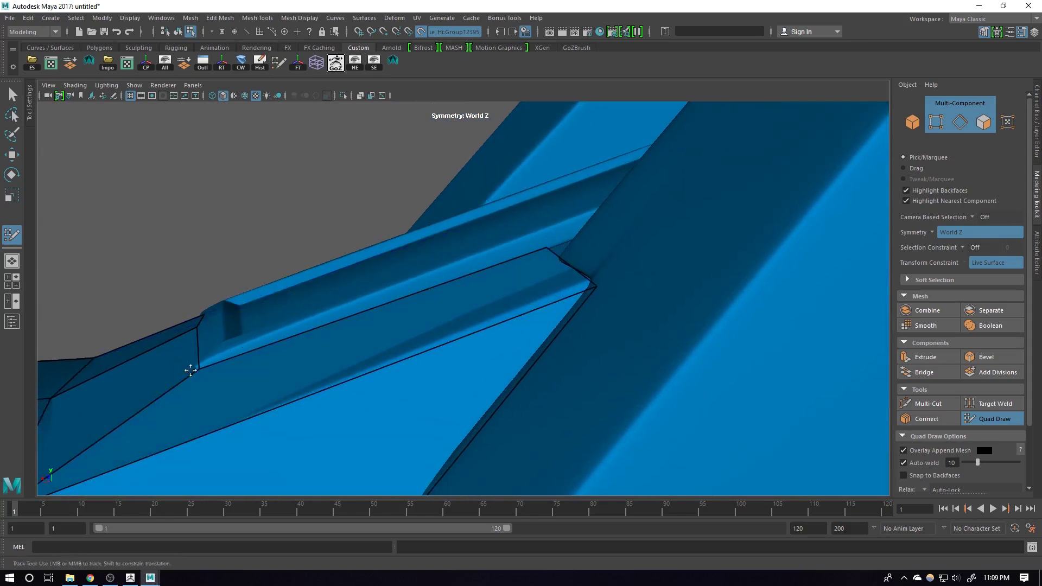
left_click_drag(198, 370, 196, 369)
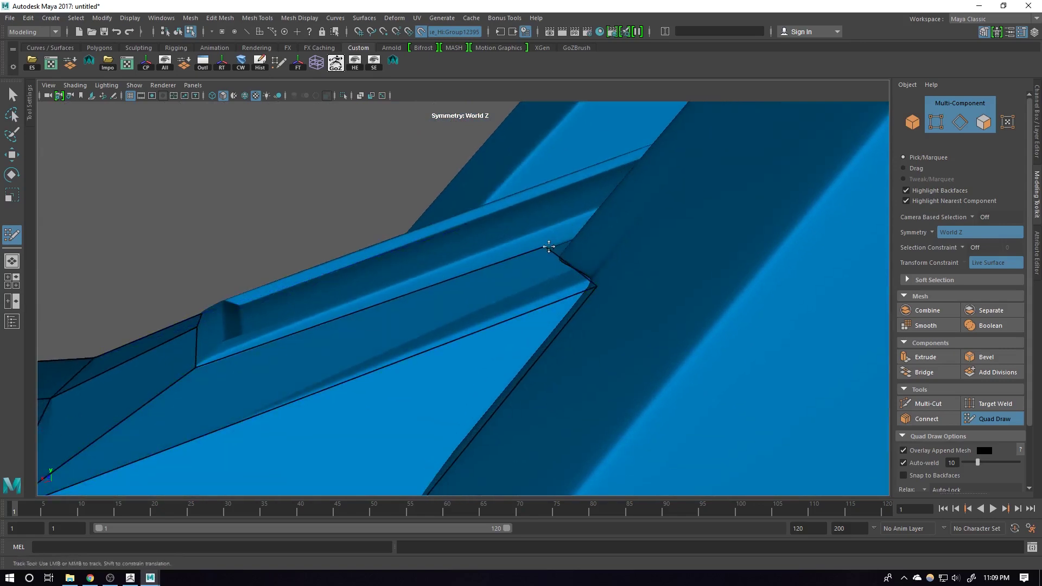
Fill the gap over the raised panel between the two side strips with mirrored quads meeting at the centre line.
left_click_drag(549, 247, 501, 356, "alt")
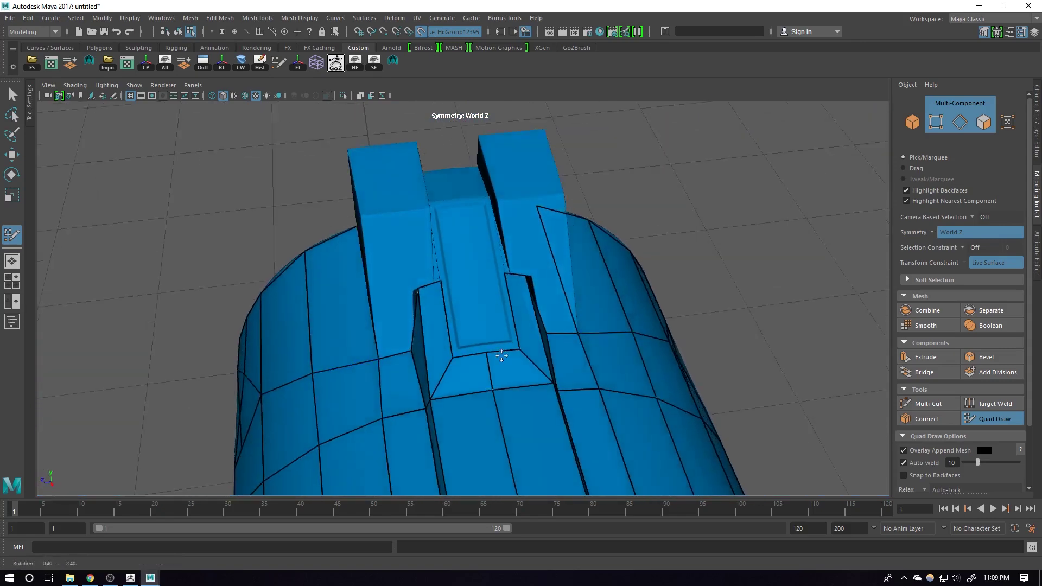
right_click_drag(501, 356, 584, 252, "alt")
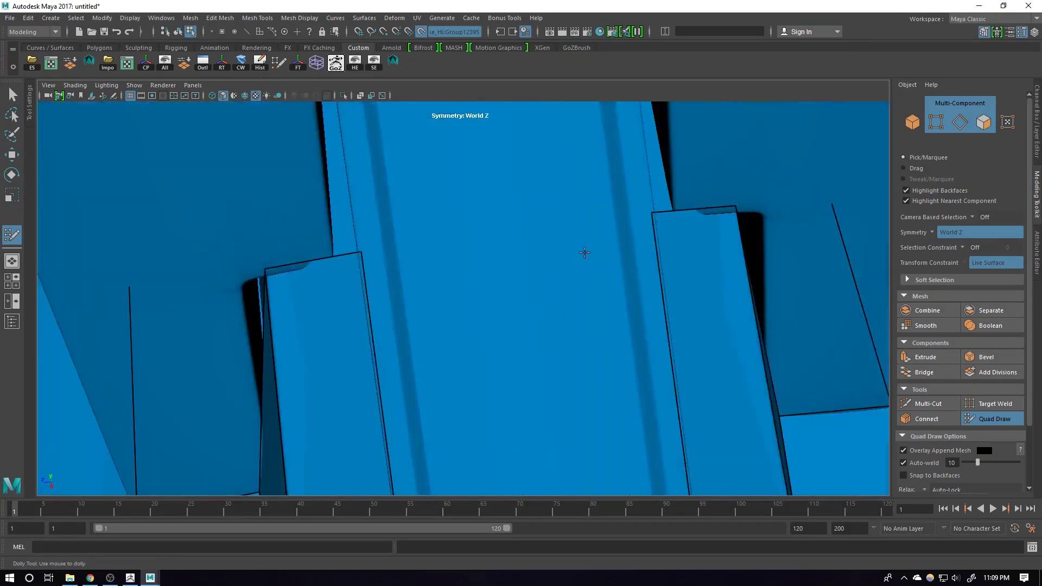
right_click_drag(655, 218, 478, 235, "alt")
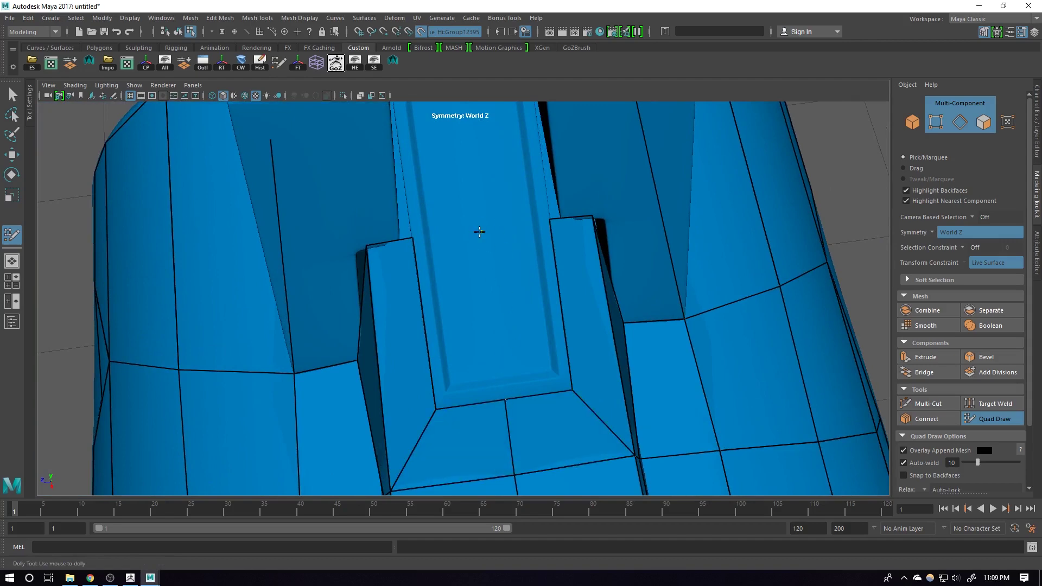
mouse_move(463, 333)
left_mouse_down("alt")
mouse_move(458, 383)
mouse_move(640, 371)
left_mouse_up("alt")
left_click_drag(491, 309, 428, 280, "alt")
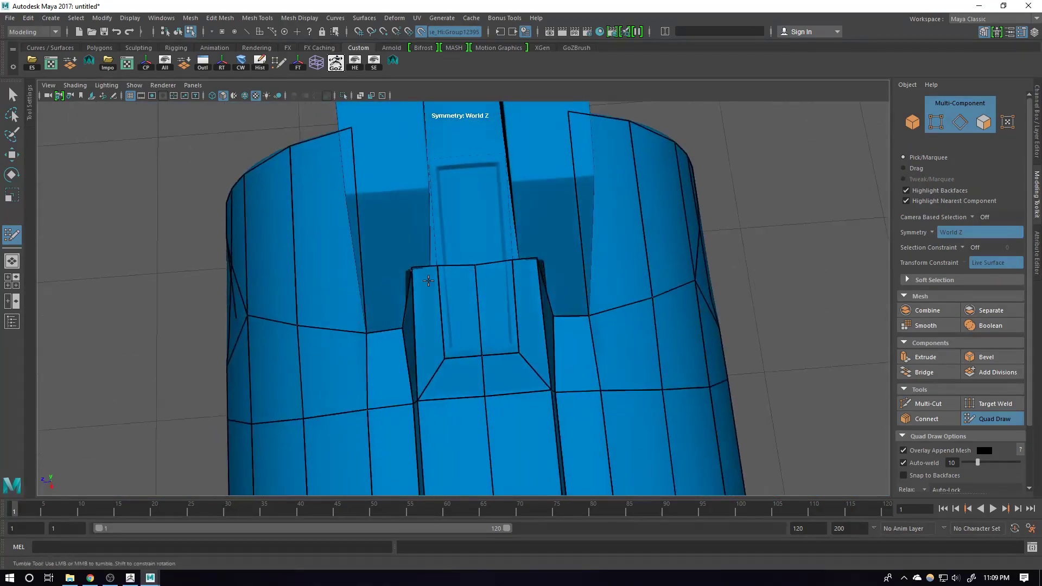
Place two vertices on the sight's sloped face above the side strip and fill a mirrored quad down to the strip's end.
right_click_drag(608, 372, 512, 380, "alt")
mouse_move(511, 379)
left_mouse_down("alt")
mouse_move(641, 396)
mouse_move(518, 375)
left_mouse_up("alt")
right_click_drag(519, 374, 607, 389, "alt")
left_click_drag(607, 390, 484, 361, "alt")
right_click_drag(484, 361, 511, 320, "alt")
left_click_drag(511, 320, 490, 300, "alt")
right_click_drag(490, 300, 569, 320, "alt")
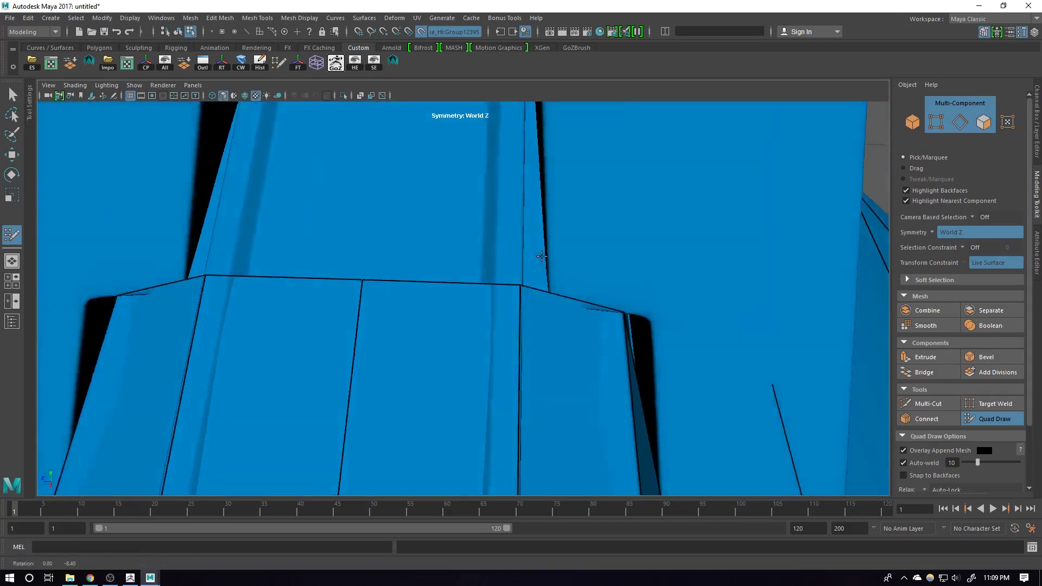
mouse_move(570, 320)
left_mouse_down("alt")
mouse_move(503, 239)
mouse_move(550, 282)
mouse_move(639, 284)
left_mouse_up("alt")
left_click(547, 273)
left_click(632, 265)
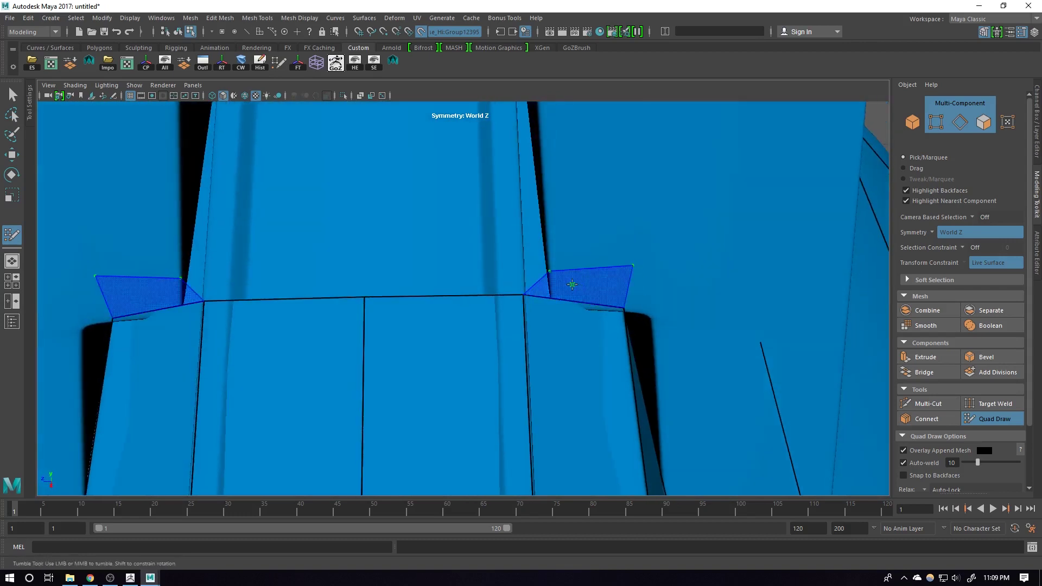
left_click_drag(540, 279, 565, 282, "alt")
mouse_move(540, 245)
left_mouse_down("alt")
mouse_move(448, 216)
mouse_move(439, 225)
mouse_move(488, 271)
mouse_move(566, 377)
mouse_move(531, 361)
mouse_move(514, 319)
mouse_move(477, 326)
left_mouse_up("alt")
middle_click_drag(496, 348, 568, 263, "alt")
middle_click_drag(448, 280, 451, 344, "alt")
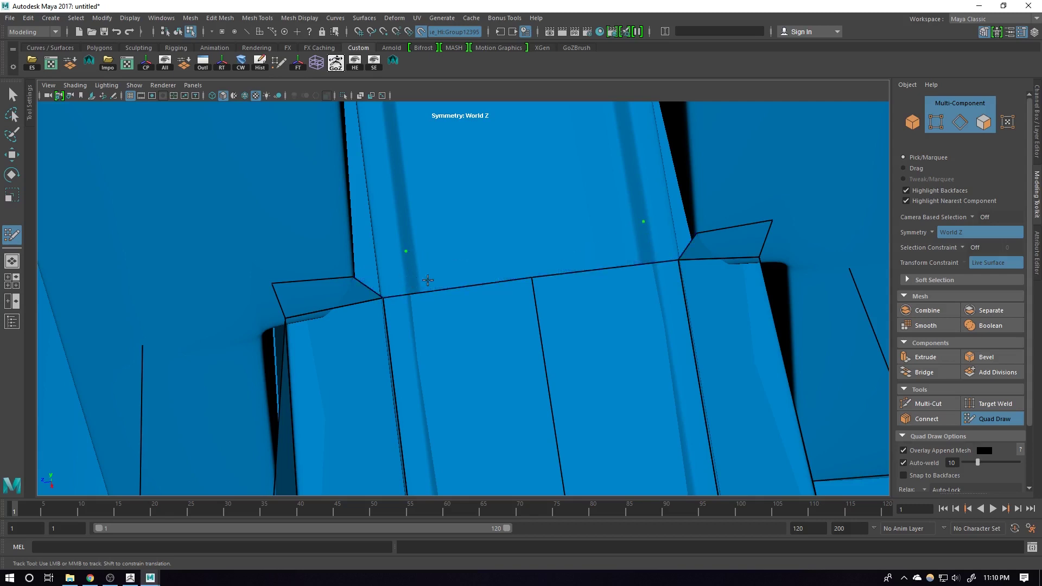
left_click_drag(438, 280, 511, 275)
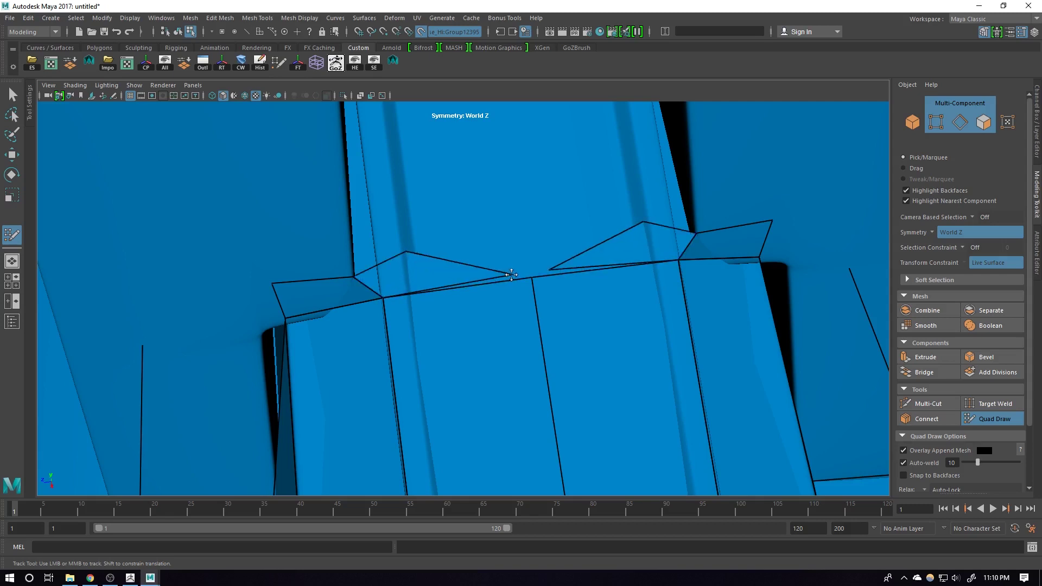
left_click_drag(410, 253, 401, 274)
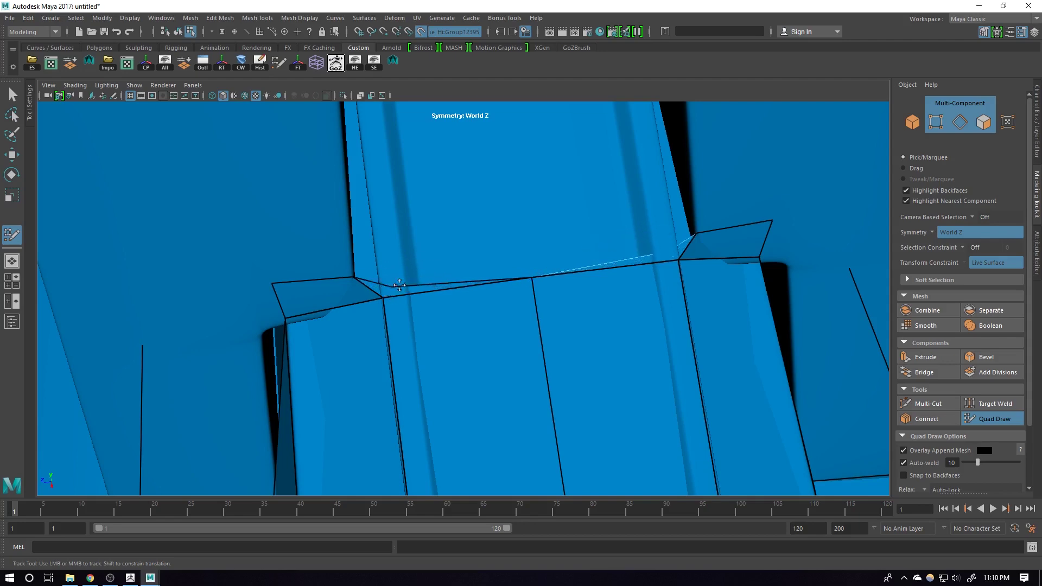
mouse_move(422, 291)
left_mouse_down("alt")
mouse_move(525, 269)
mouse_move(412, 300)
left_mouse_up("alt")
right_click_drag(412, 301, 461, 318, "alt")
scroll(429, 310, "down", 3)
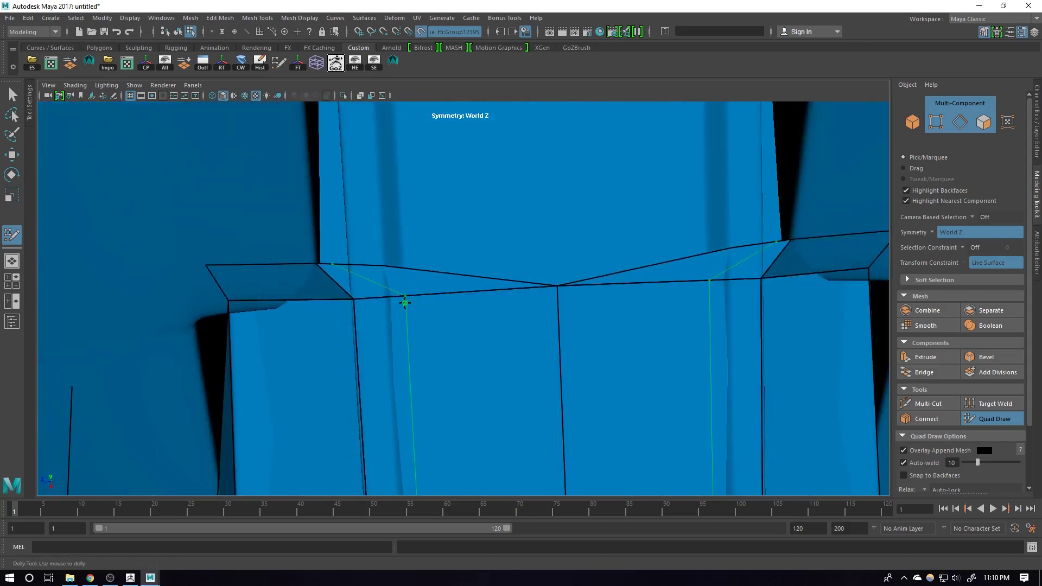
key("ctrl+z")
left_click_drag(411, 261, 449, 265, "alt")
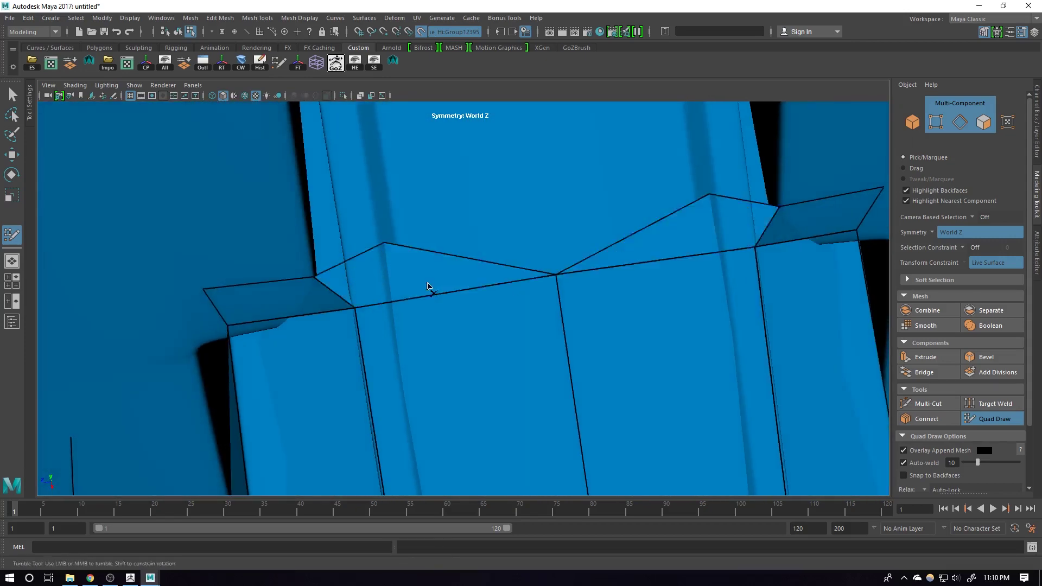
left_click(402, 284, "ctrl+shift")
Move the small quad's outer vertex up to the upper outer corner of the front sight's sloped face.
scroll(544, 282, "down", 6)
left_click_drag(544, 282, 466, 244, "alt")
scroll(593, 297, "up", 6)
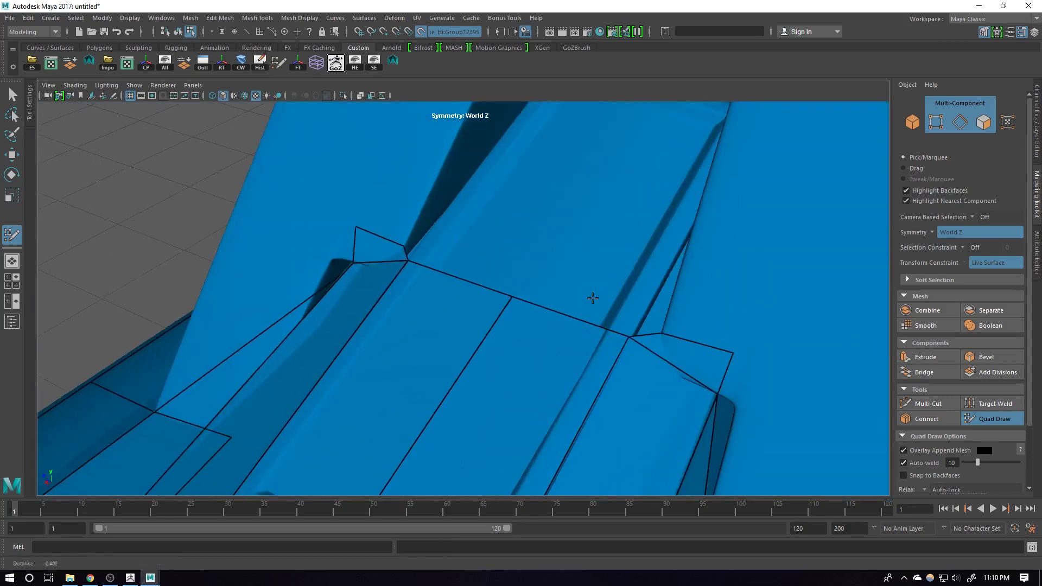
left_click_drag(593, 297, 627, 211, "alt")
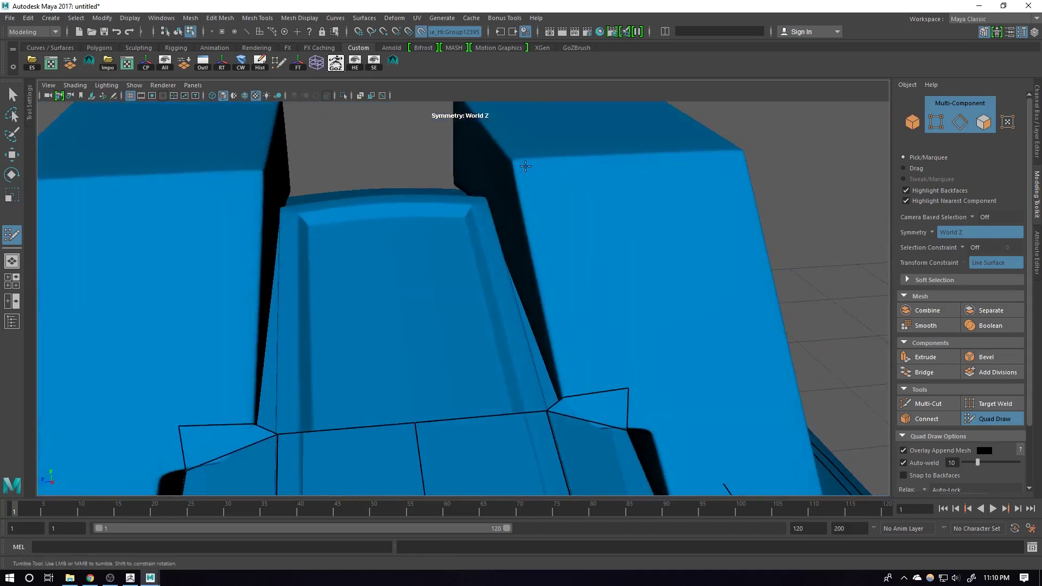
left_click_drag(651, 166, 572, 355, "alt")
middle_click_drag(564, 402, 574, 325, "alt")
mouse_move(573, 325)
left_mouse_down("alt")
mouse_move(561, 296)
mouse_move(584, 320)
mouse_move(568, 249)
mouse_move(580, 242)
mouse_move(602, 276)
mouse_move(600, 261)
mouse_move(607, 295)
mouse_move(583, 304)
mouse_move(516, 274)
mouse_move(564, 295)
mouse_move(609, 291)
mouse_move(543, 254)
mouse_move(575, 263)
left_mouse_up("alt")
key("4")
key("5")
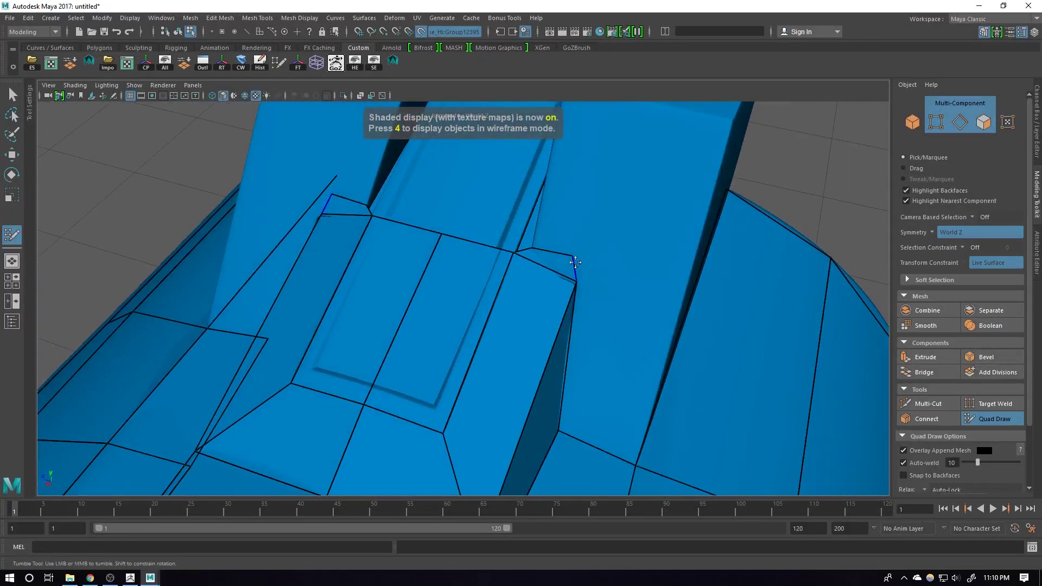
left_click_drag(623, 217, 693, 146, "alt")
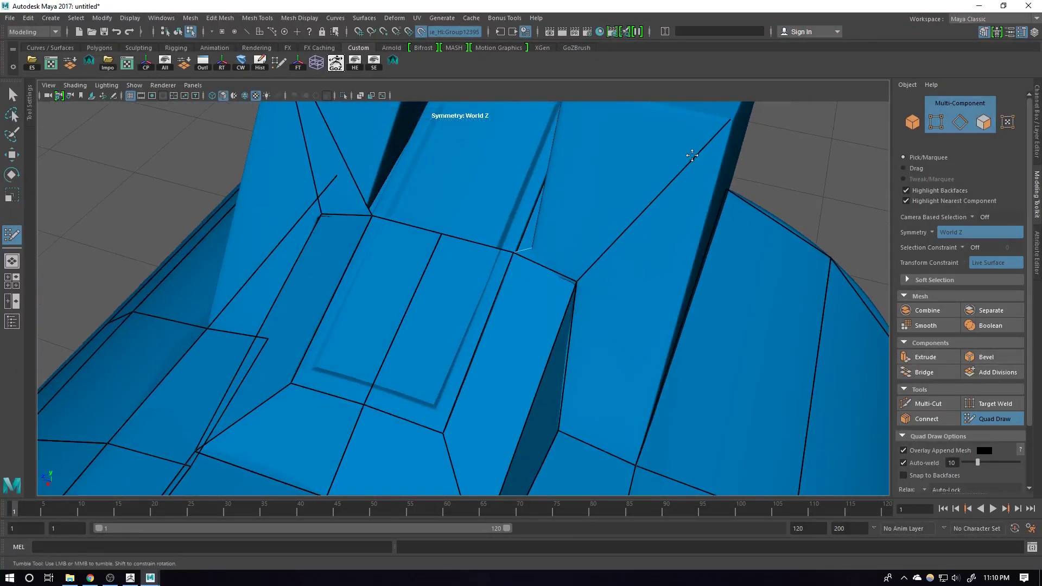
Move the quad's inner vertex to the upper inner corner of the sight's sloped face so the quad spans that face.
right_click_drag(693, 146, 545, 319, "alt")
middle_click_drag(445, 419, 484, 345, "alt")
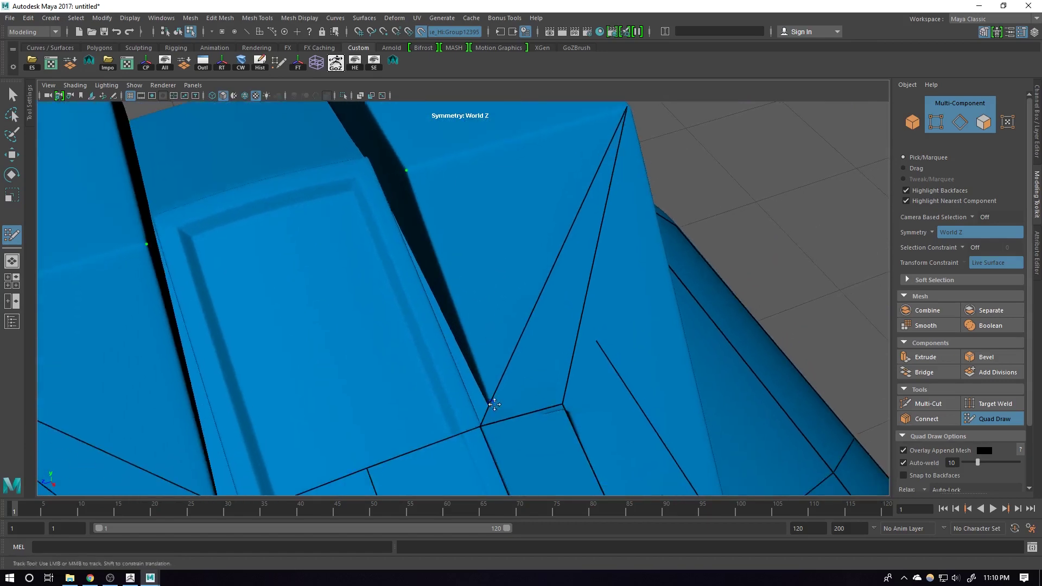
mouse_move(494, 405)
left_mouse_down()
mouse_move(491, 326)
mouse_move(450, 199)
mouse_move(410, 171)
mouse_move(551, 234)
mouse_move(635, 230)
mouse_move(637, 248)
mouse_move(559, 290)
mouse_move(483, 246)
mouse_move(472, 349)
left_mouse_up()
middle_click_drag(472, 349, 486, 331, "alt")
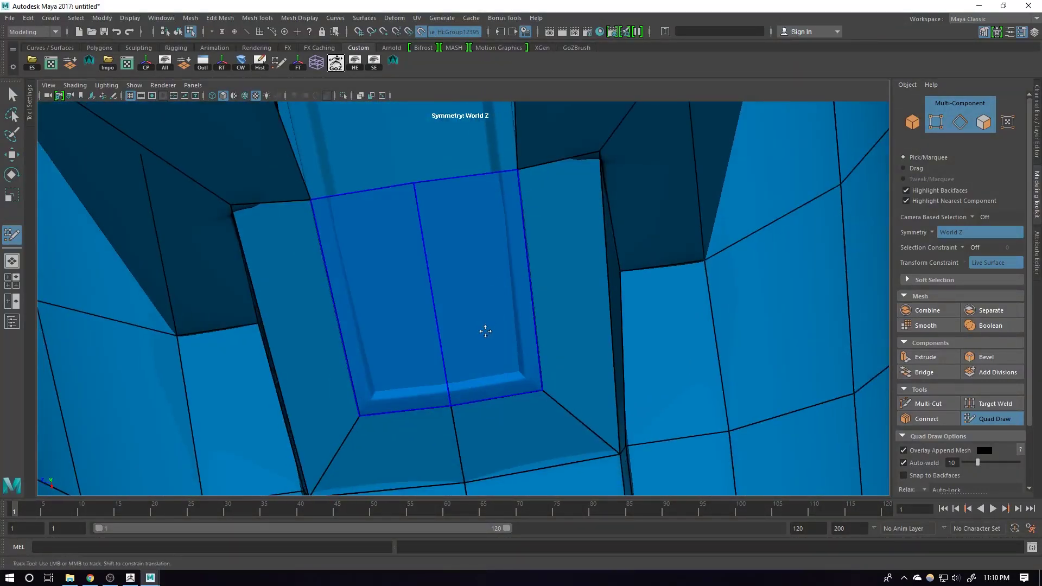
mouse_move(523, 175)
left_mouse_down()
mouse_move(525, 156)
mouse_move(484, 140)
mouse_move(660, 233)
mouse_move(645, 238)
left_mouse_up()
right_click_drag(505, 303, 549, 314, "alt")
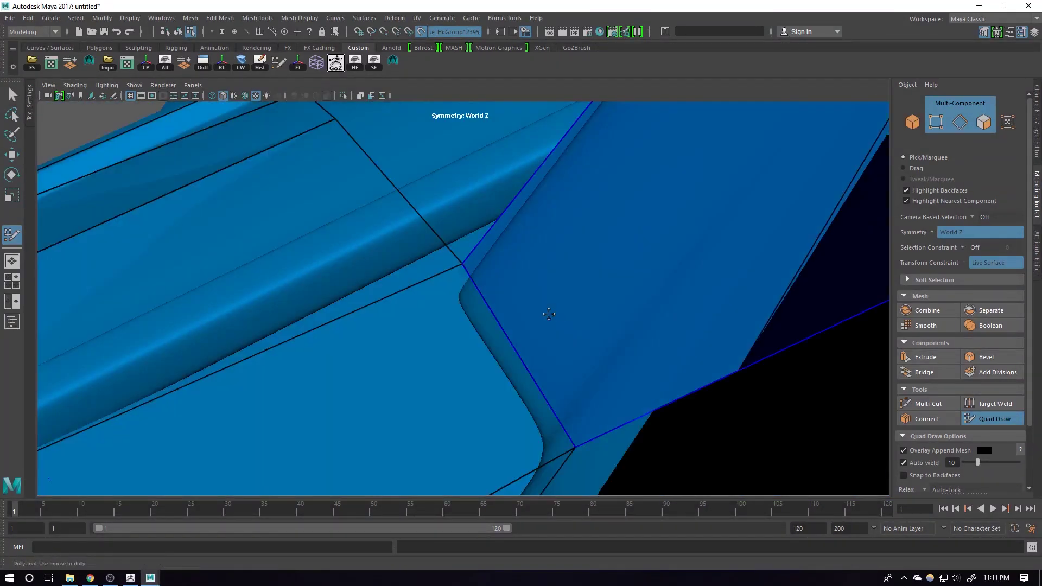
Place a vertex at the raised panel's far corner and fill a mirrored face on the front sight's inner wall beside the sloped face.
right_click_drag(461, 266, 432, 262, "alt")
left_click_drag(432, 263, 564, 336, "alt")
right_click_drag(564, 337, 612, 345, "alt")
left_click_drag(612, 345, 417, 360, "alt")
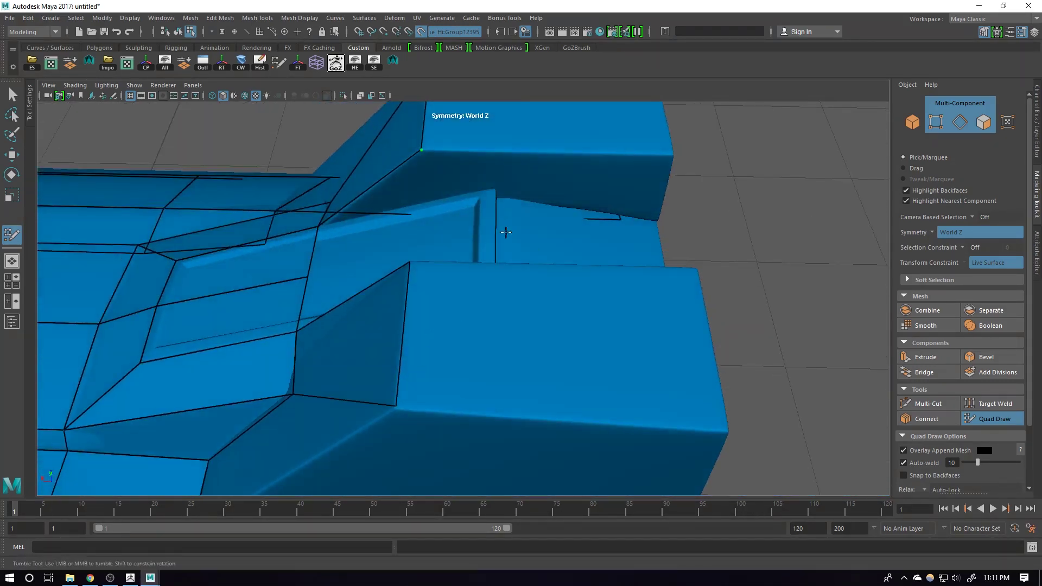
right_click_drag(525, 194, 523, 260, "alt")
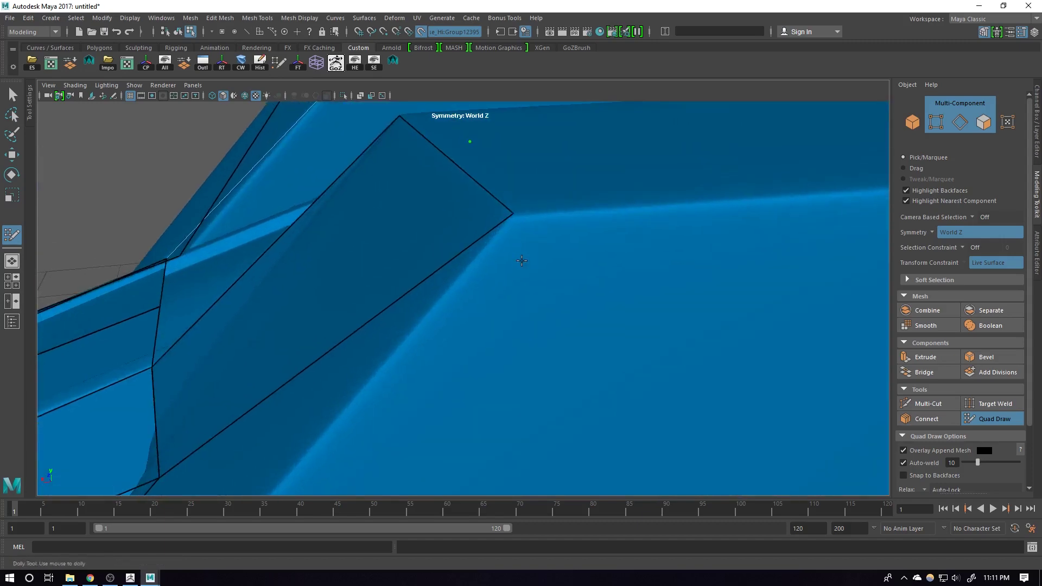
left_click_drag(523, 261, 502, 292, "alt")
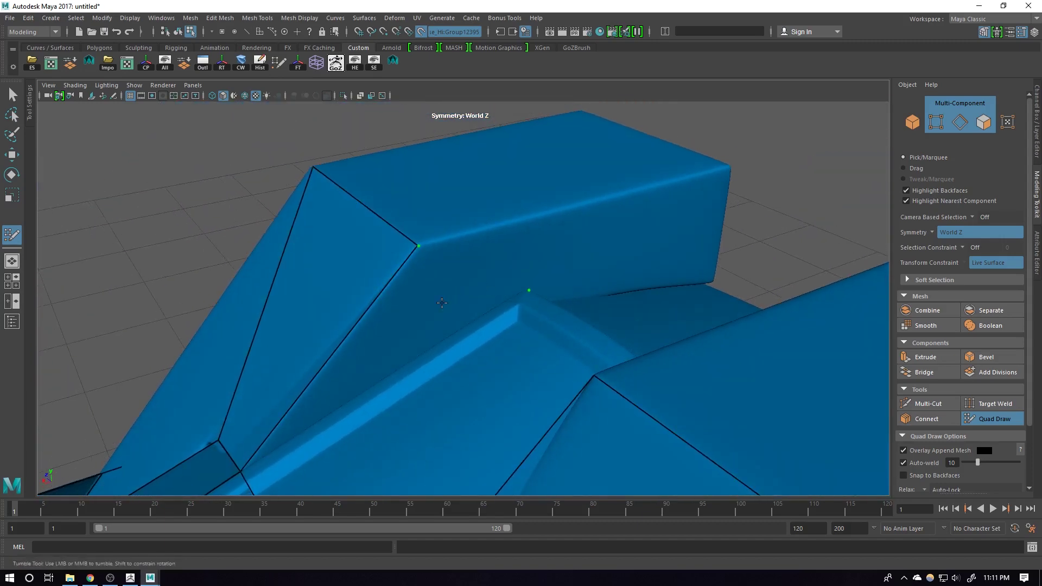
left_click(453, 316, "shift")
mouse_move(448, 326)
left_mouse_down("alt")
mouse_move(407, 315)
mouse_move(349, 340)
left_mouse_up("alt")
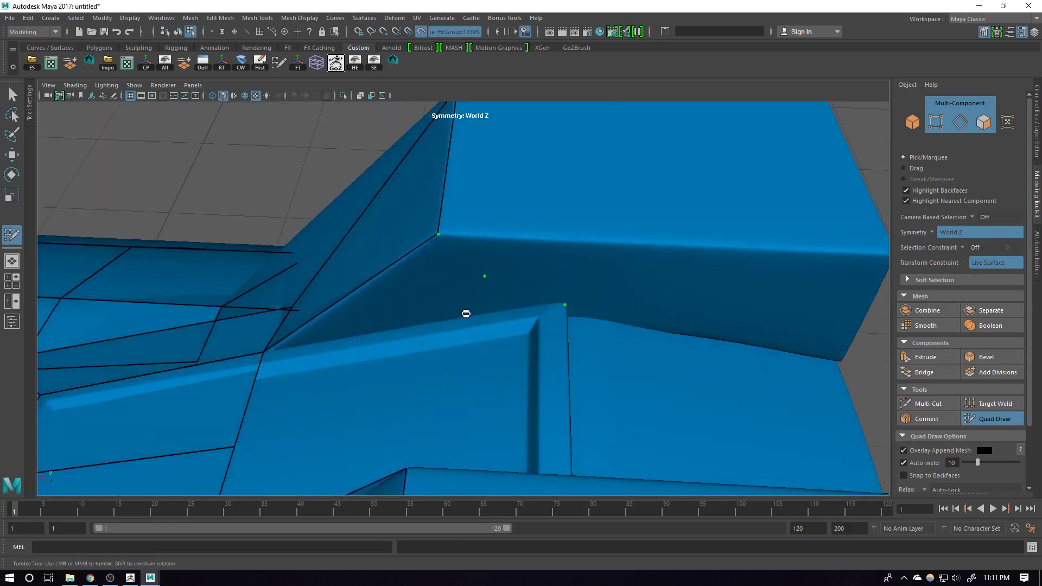
mouse_move(466, 313)
left_mouse_down("alt")
mouse_move(446, 294)
mouse_move(464, 302)
left_mouse_up("alt")
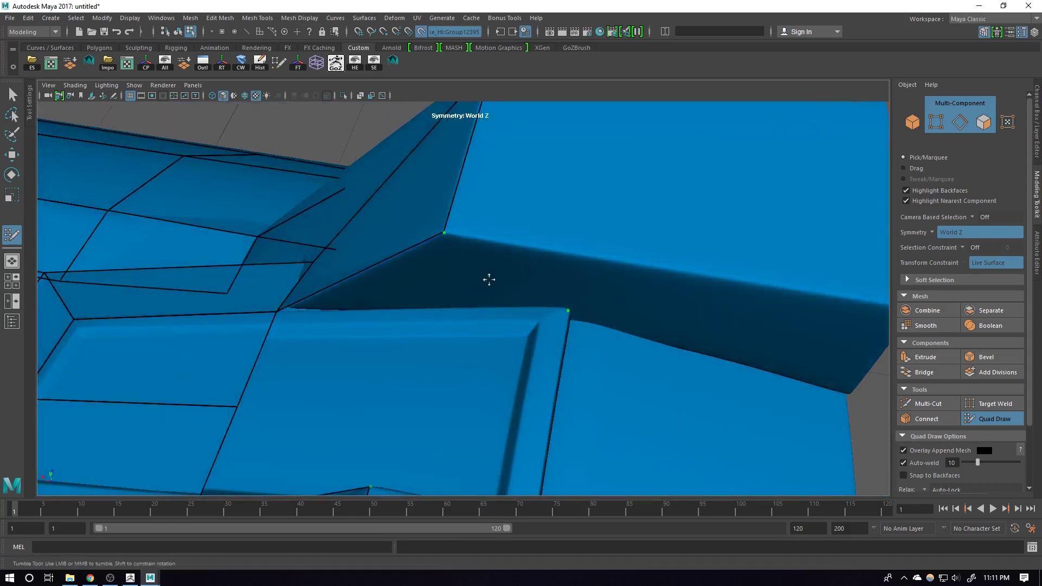
left_click(472, 288, "shift")
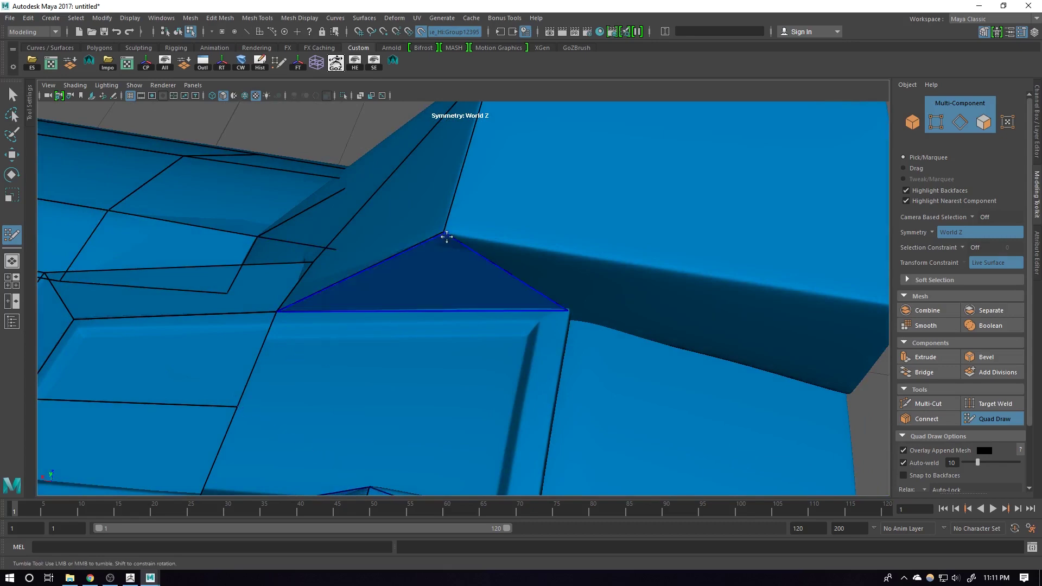
left_click_drag(446, 234, 412, 338, "alt")
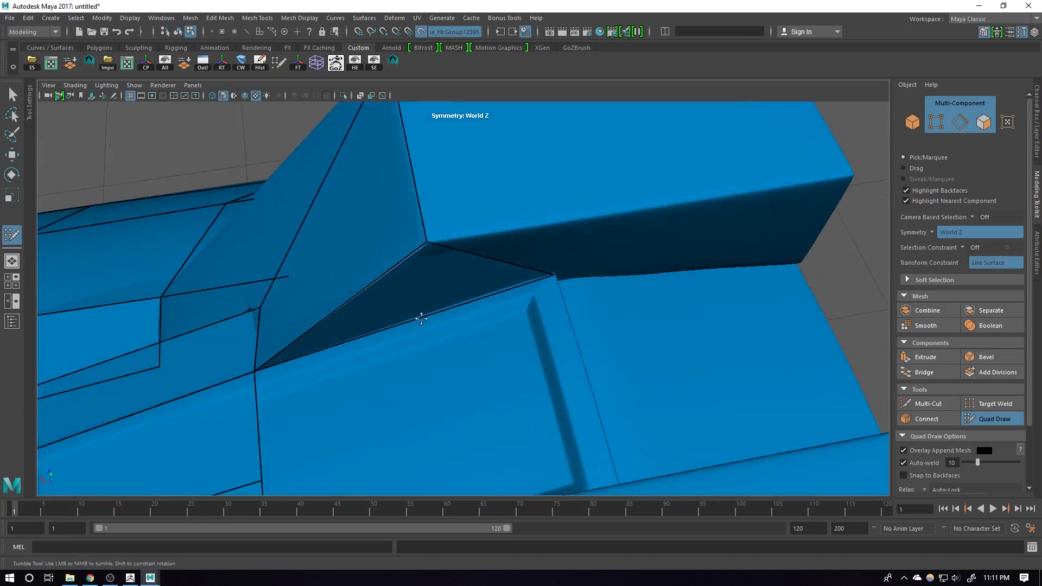
Place vertices along the sight's upper inner edge and at its front end, then fill a quad over the rest of the inner wall.
left_click_drag(548, 278, 607, 301, "alt")
left_click_drag(656, 330, 393, 298, "alt")
right_click_drag(393, 298, 460, 304, "alt")
middle_click_drag(461, 304, 660, 387, "alt")
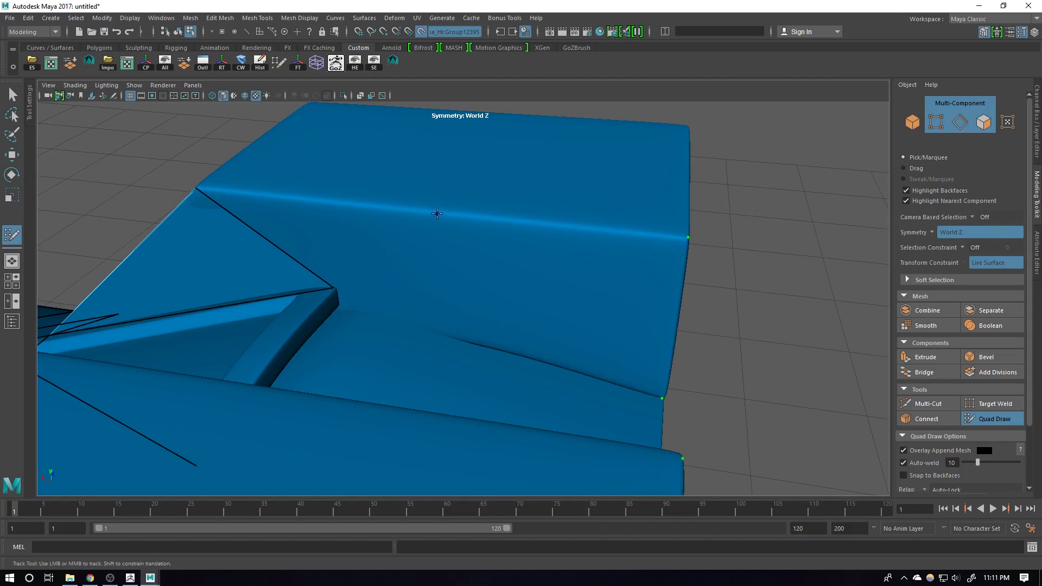
left_click(507, 298, "shift")
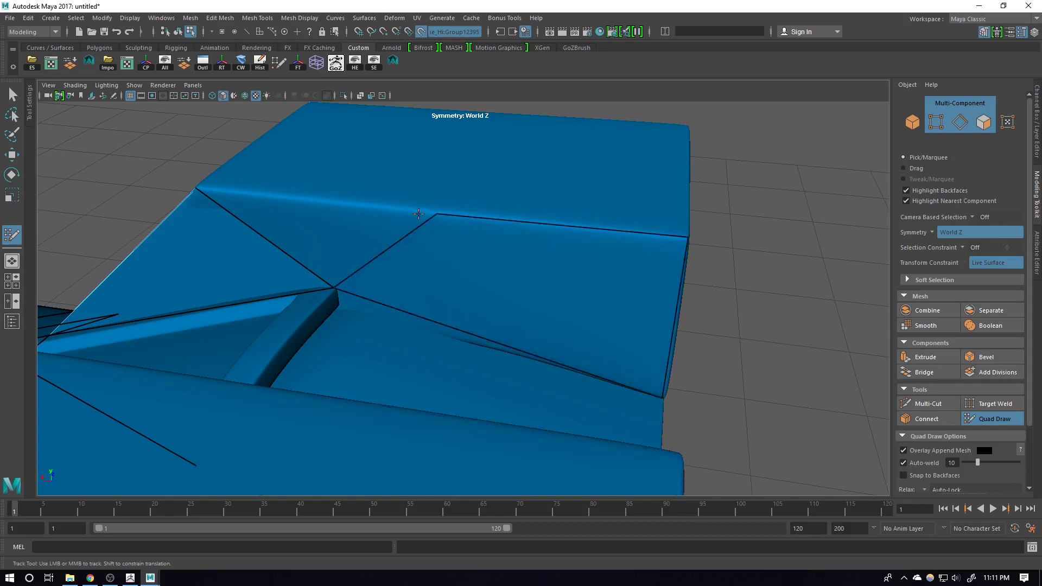
Undo the bad vertex weld and move the inner-wall quad's rear vertex onto the sloped face's upper inner corner.
left_click_drag(199, 189, 387, 230, "alt")
key("ctrl+z")
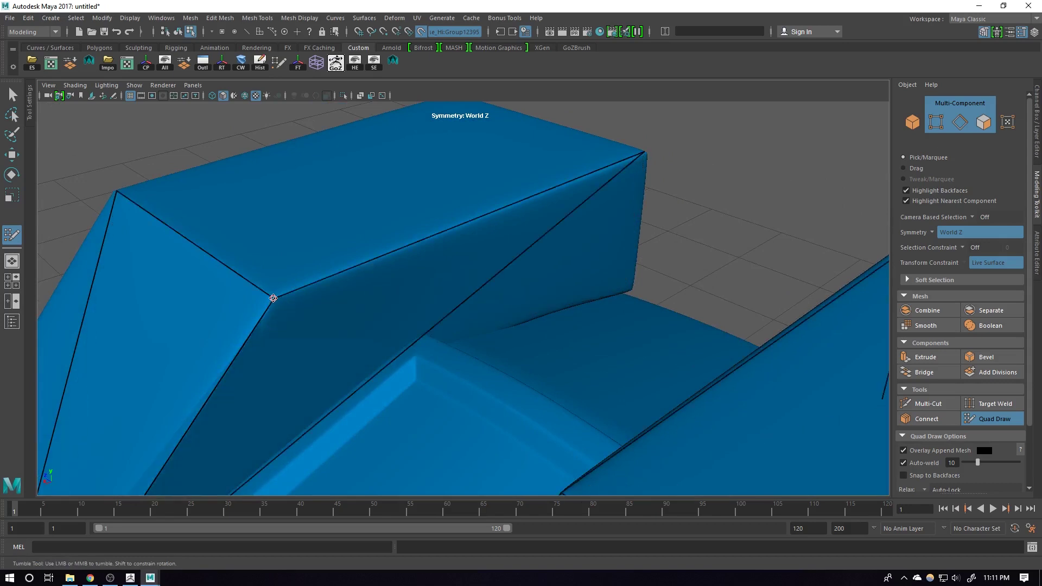
left_click_drag(279, 302, 376, 312, "alt")
key("ctrl+z")
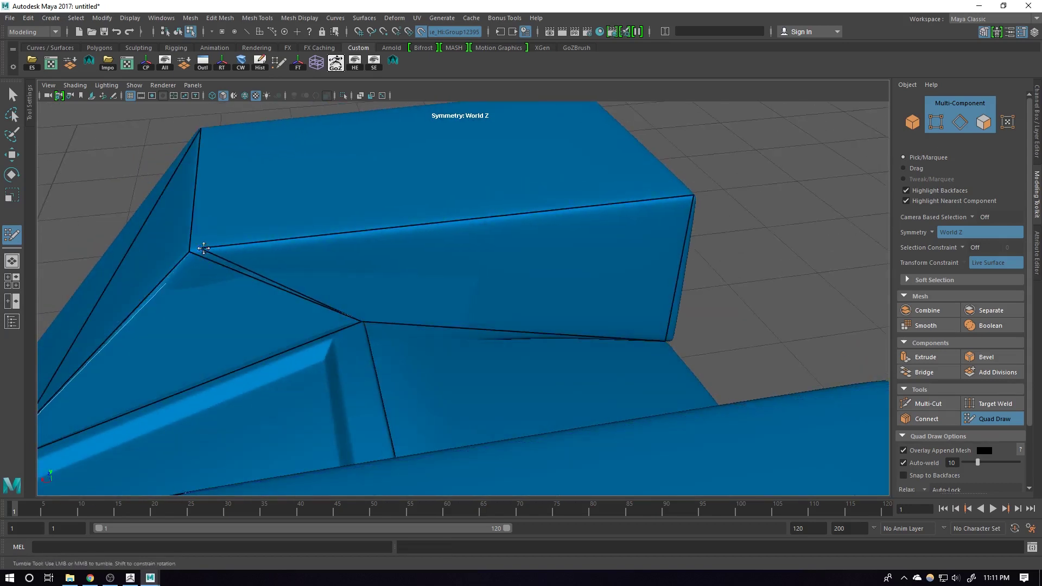
left_click_drag(198, 246, 192, 251)
mouse_move(310, 292)
left_mouse_down("alt")
mouse_move(335, 274)
mouse_move(353, 311)
mouse_move(344, 296)
left_mouse_up("alt")
Place centre-line vertices on the panel's far edge and the front-end edge, then fill mirrored quads over the open part of the panel.
scroll(250, 292, "up", 5)
right_click_drag(251, 292, 149, 265, "alt")
left_click_drag(374, 279, 324, 330, "alt")
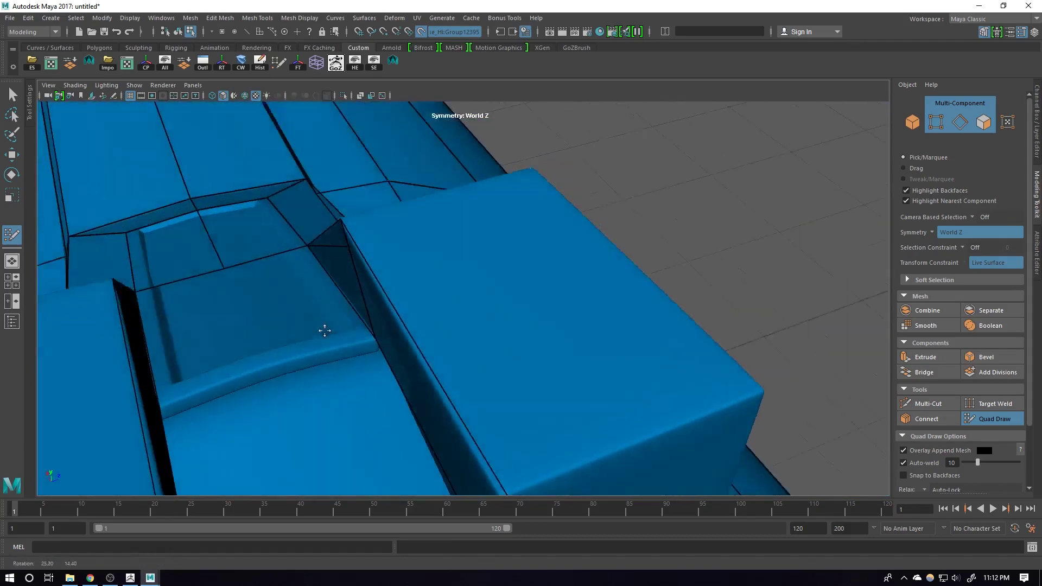
middle_click_drag(323, 331, 342, 297, "alt")
left_click_drag(341, 297, 272, 325, "alt")
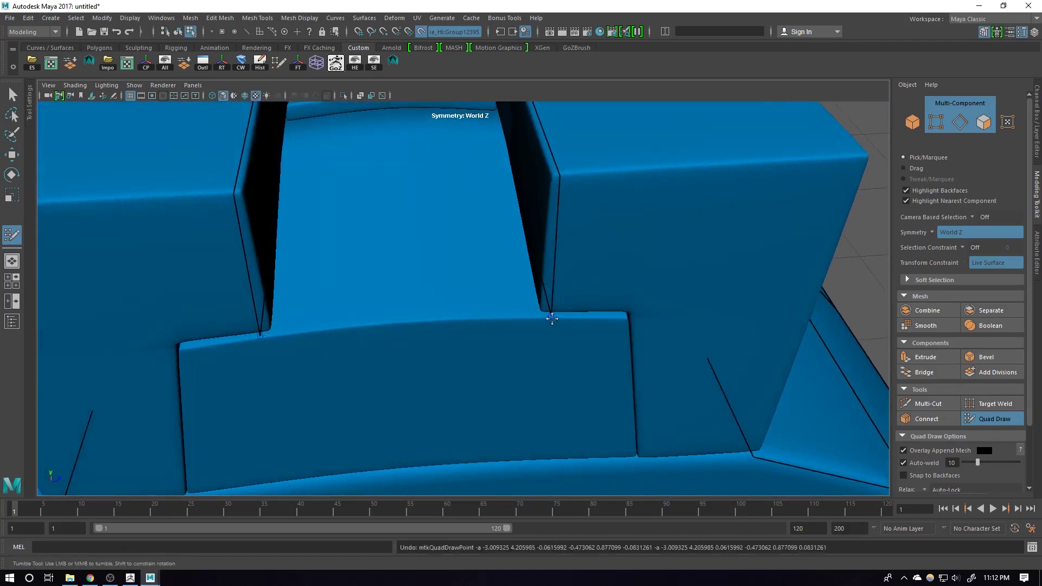
mouse_move(551, 321)
left_mouse_down("alt")
mouse_move(602, 286)
mouse_move(558, 282)
mouse_move(600, 291)
mouse_move(573, 293)
mouse_move(601, 275)
mouse_move(581, 252)
mouse_move(525, 302)
left_mouse_up("alt")
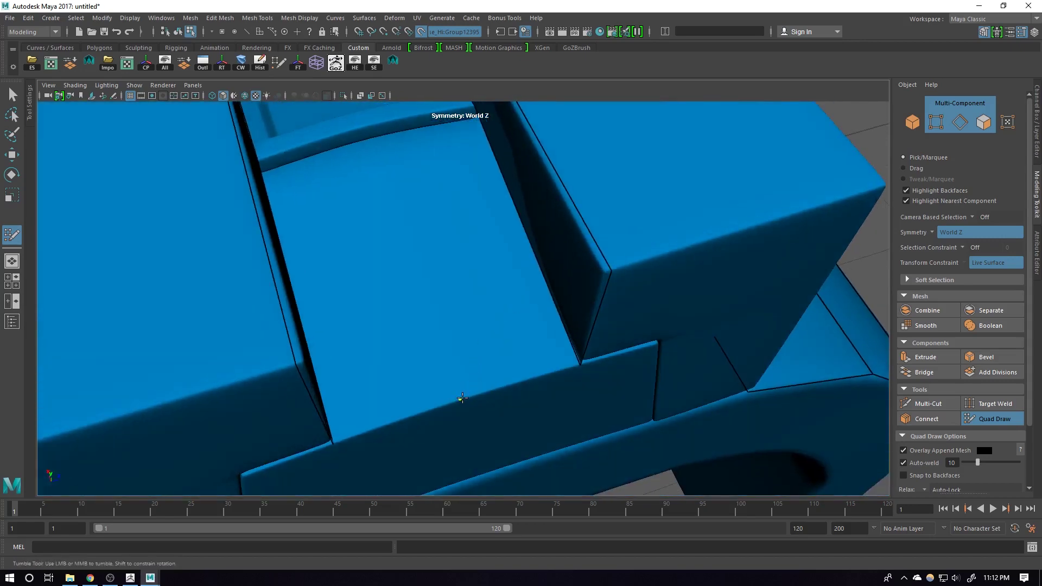
left_click_drag(482, 385, 458, 253, "alt")
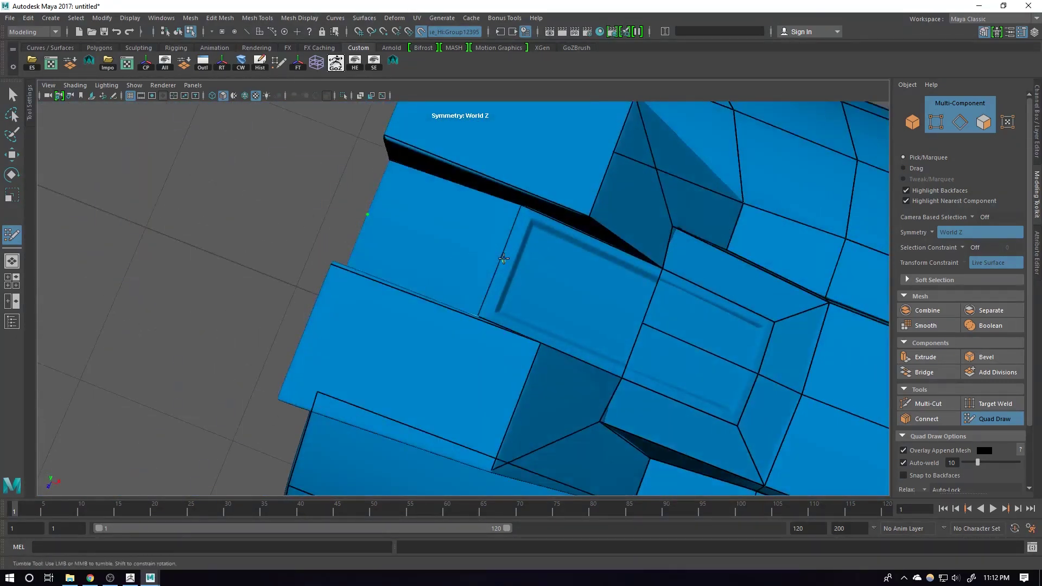
left_click_drag(507, 280, 537, 314, "alt")
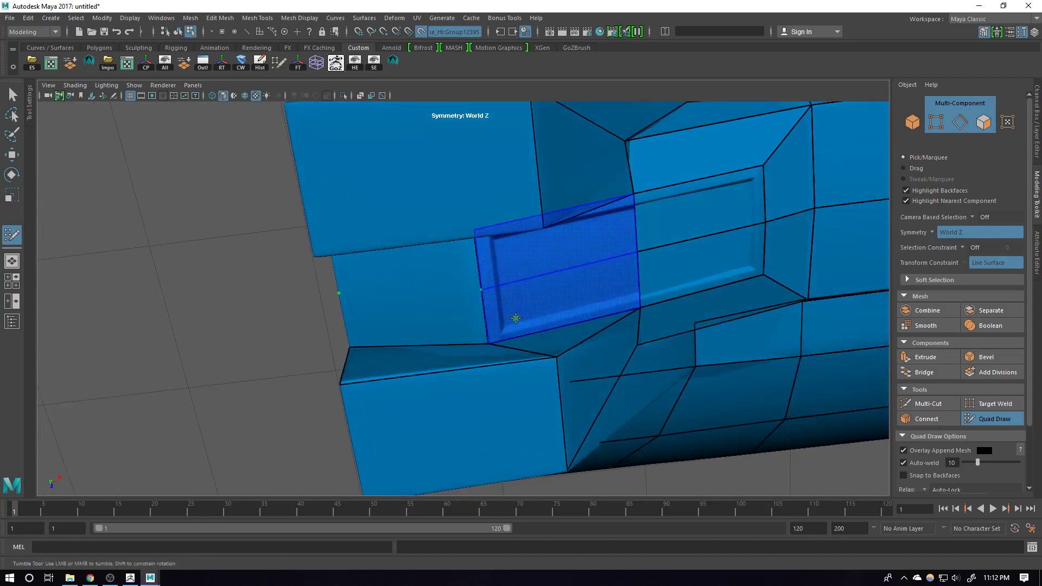
Fill mirrored quads between the sights up to the front end and place a vertex at the sight's upper outer front corner.
left_click_drag(450, 304, 646, 298, "alt")
right_click_drag(646, 298, 574, 332, "alt")
left_click_drag(574, 332, 569, 273, "alt")
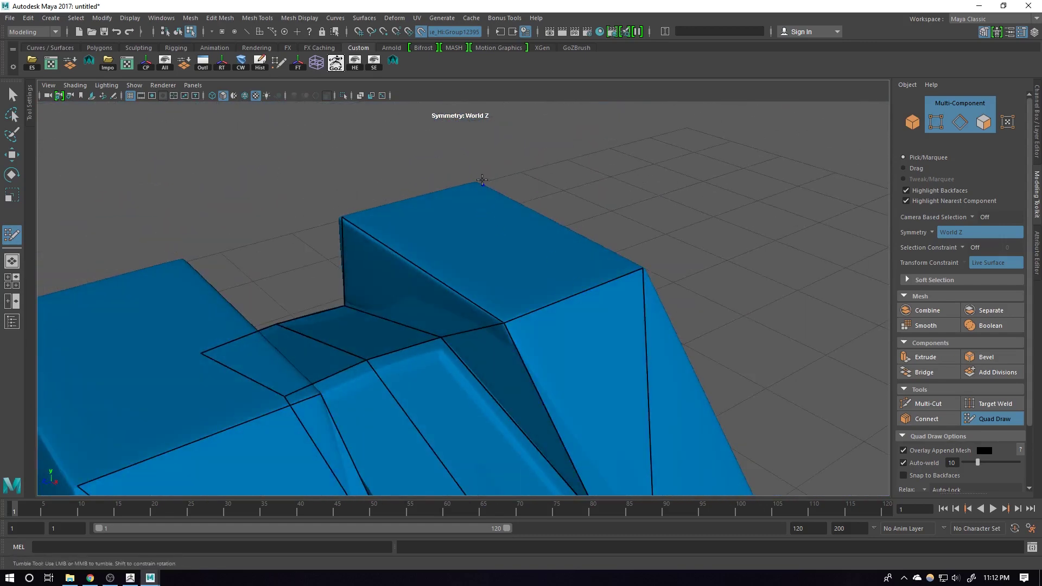
left_click_drag(480, 228, 519, 319, "alt")
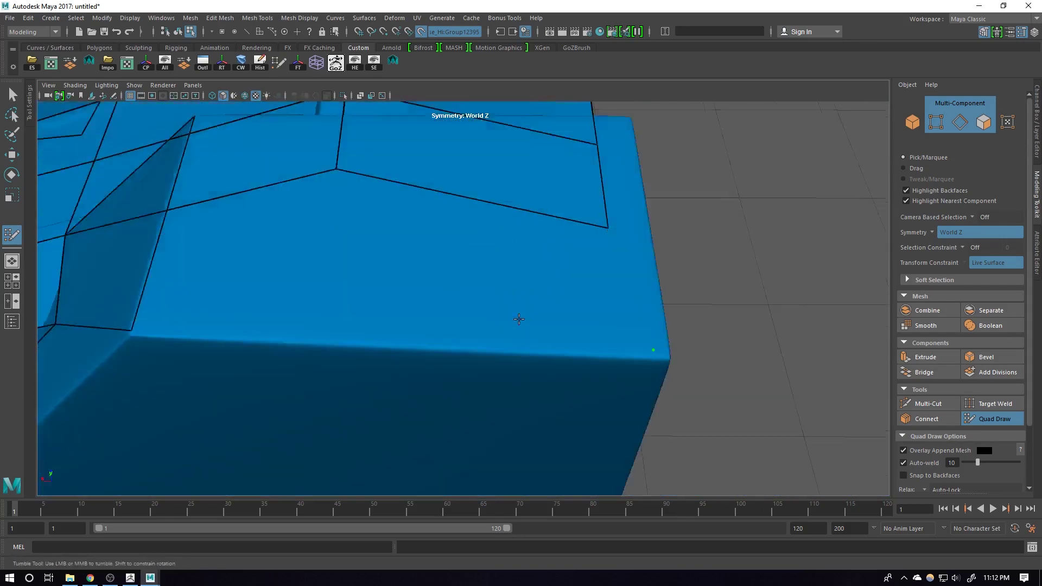
right_click_drag(518, 319, 599, 352, "alt")
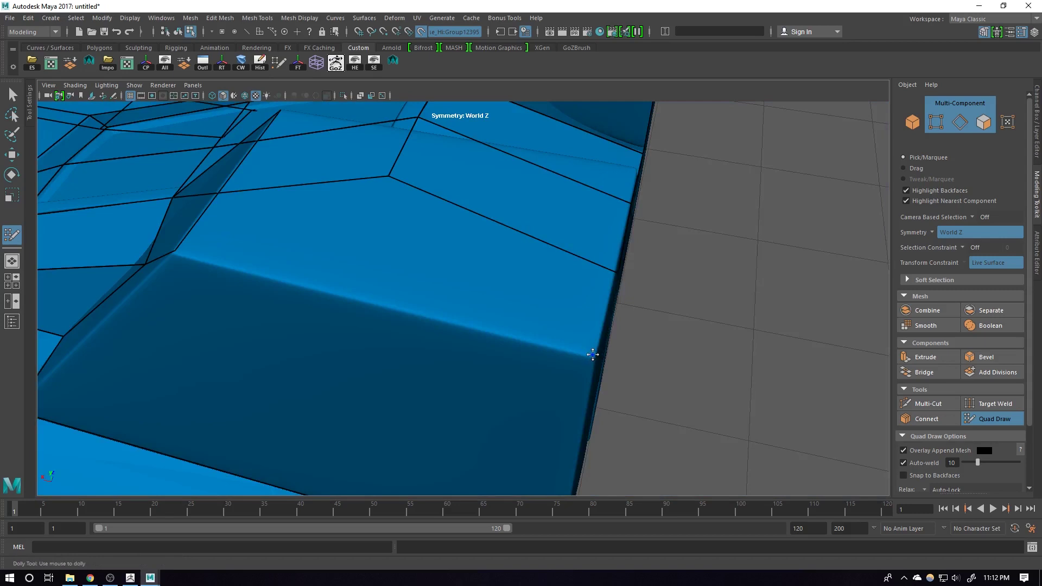
Save the scene as Tracer_Gun_Lowpoly_v1 in a new Lopoly folder inside the TracerGun project's scenes folder.
key("ctrl+shift+s")
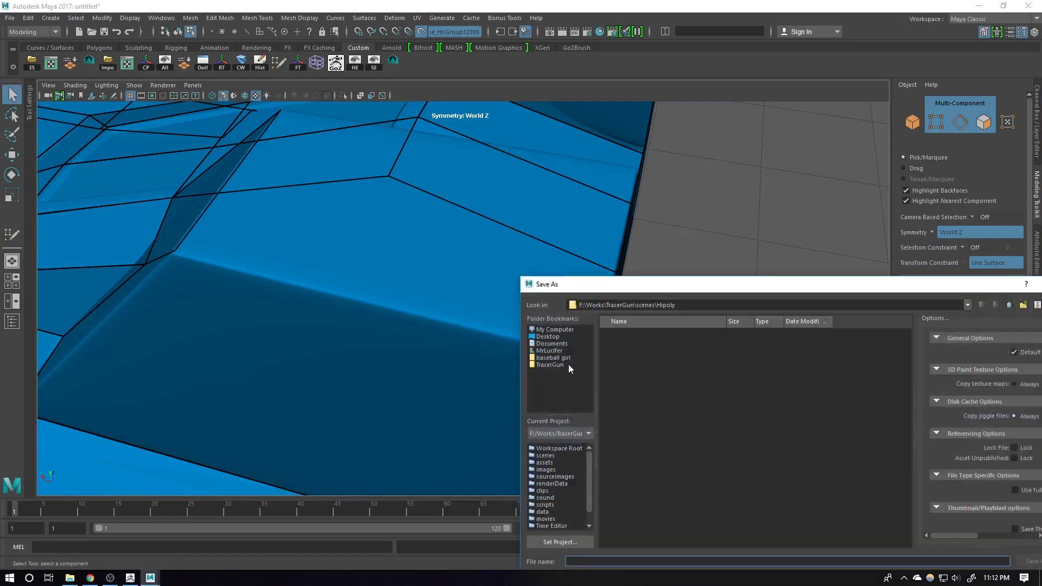
left_click(555, 364)
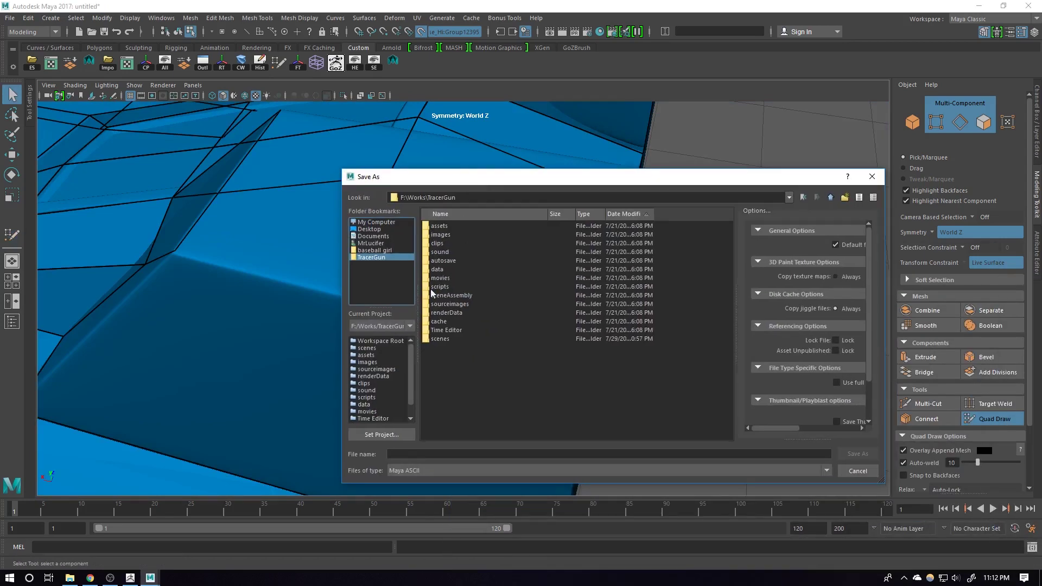
left_click(444, 299)
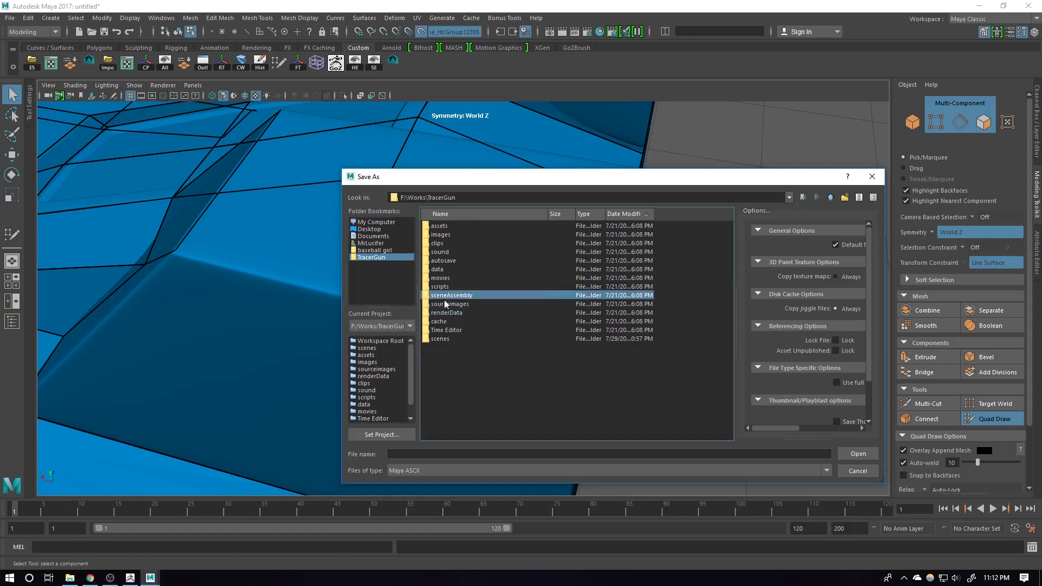
double_click(440, 339)
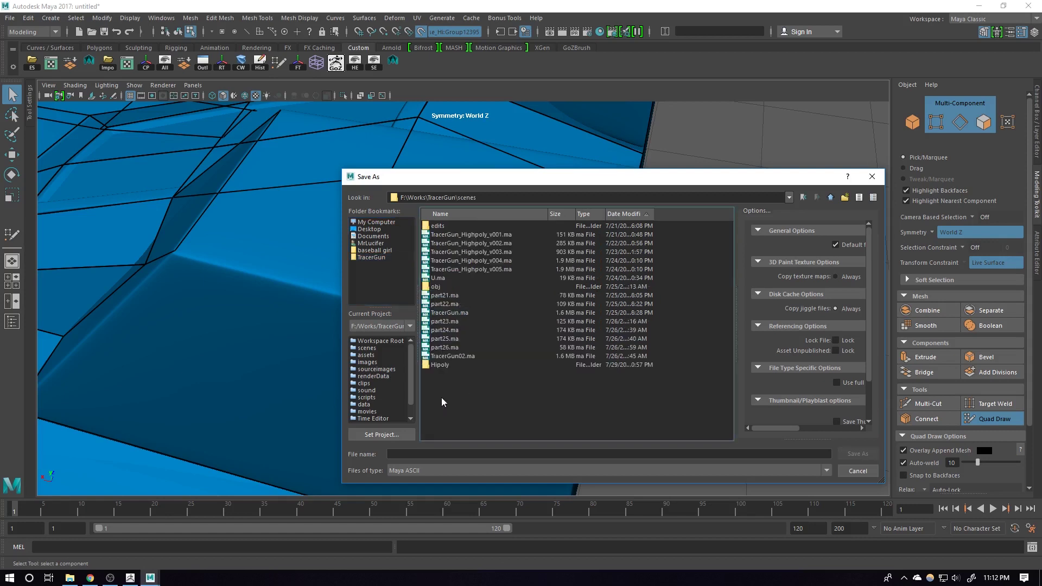
left_click(844, 198)
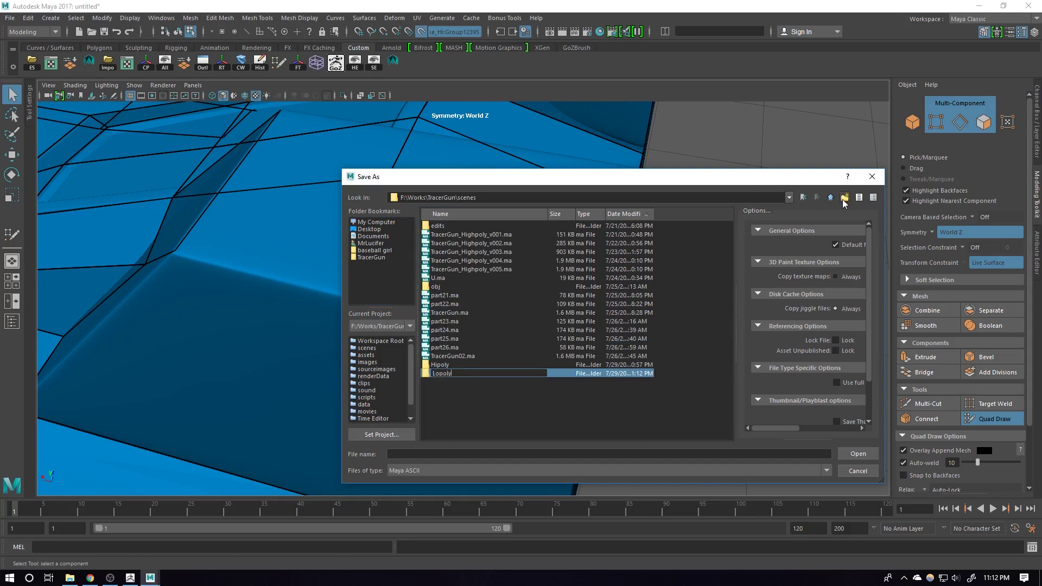
key("Return")
left_click(430, 455)
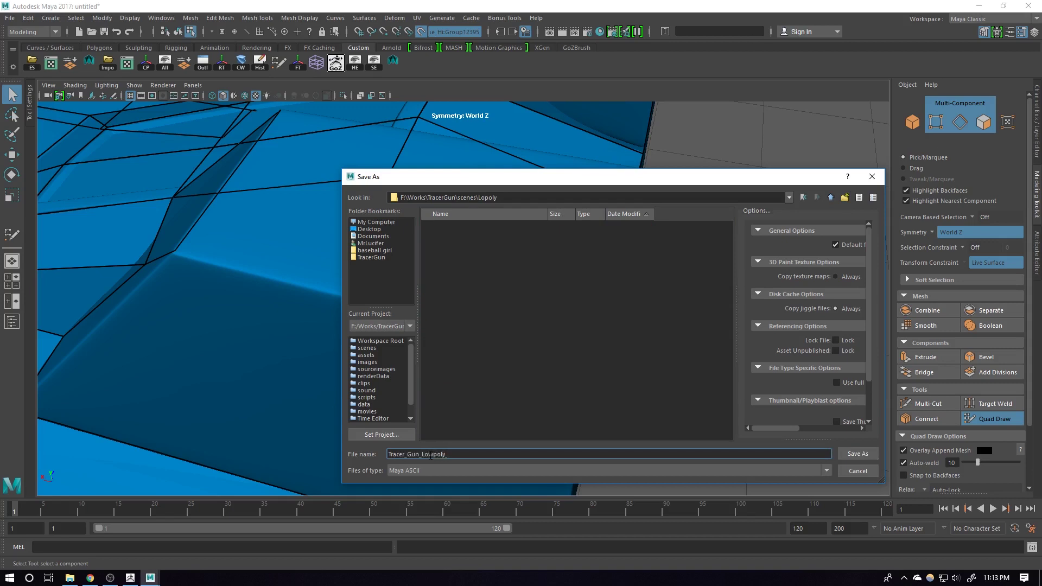
key("Return")
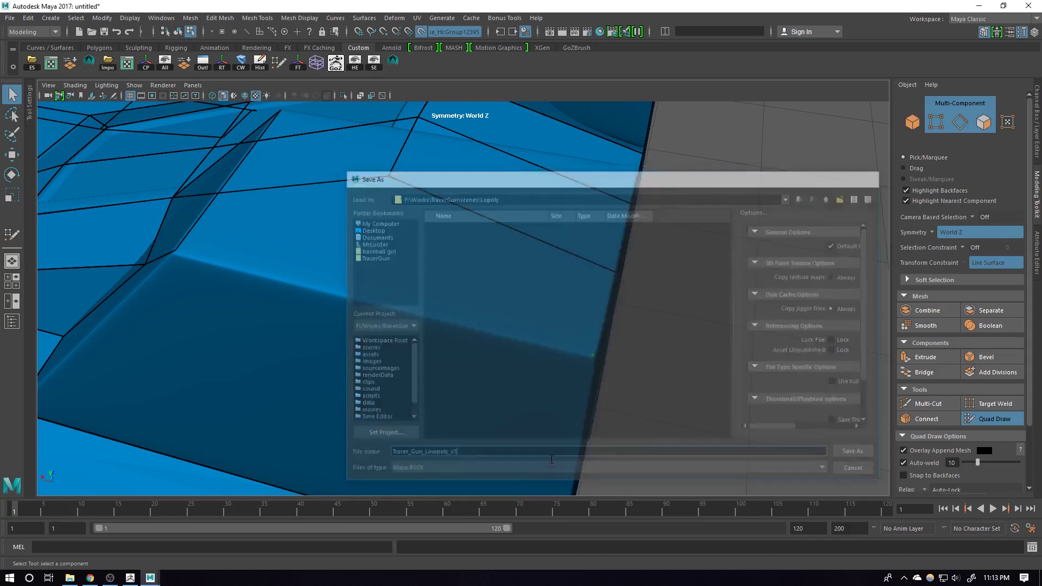
Fill the top faces of both front sights with mirrored quads reaching the outer front corner vertices.
scroll(420, 289, "down", 10)
left_click_drag(434, 289, 523, 295, "alt")
mouse_move(399, 282)
left_mouse_down("alt")
mouse_move(518, 324)
mouse_move(582, 307)
mouse_move(486, 309)
mouse_move(458, 326)
mouse_move(589, 317)
mouse_move(669, 340)
mouse_move(503, 292)
mouse_move(514, 295)
left_mouse_up("alt")
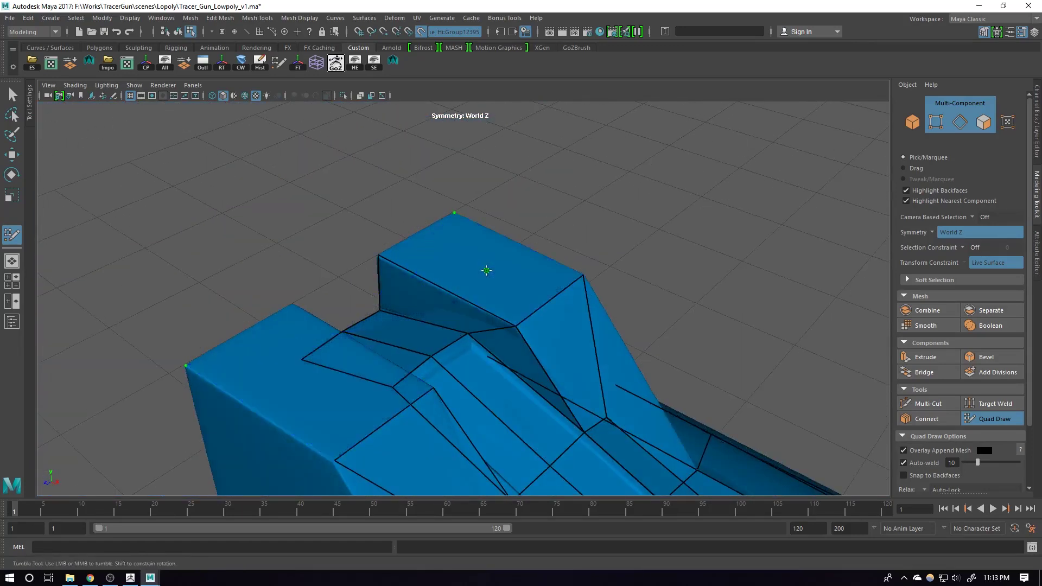
left_click_drag(481, 260, 467, 279, "alt")
right_click_drag(467, 279, 510, 276, "alt")
middle_click_drag(413, 245, 419, 273, "alt")
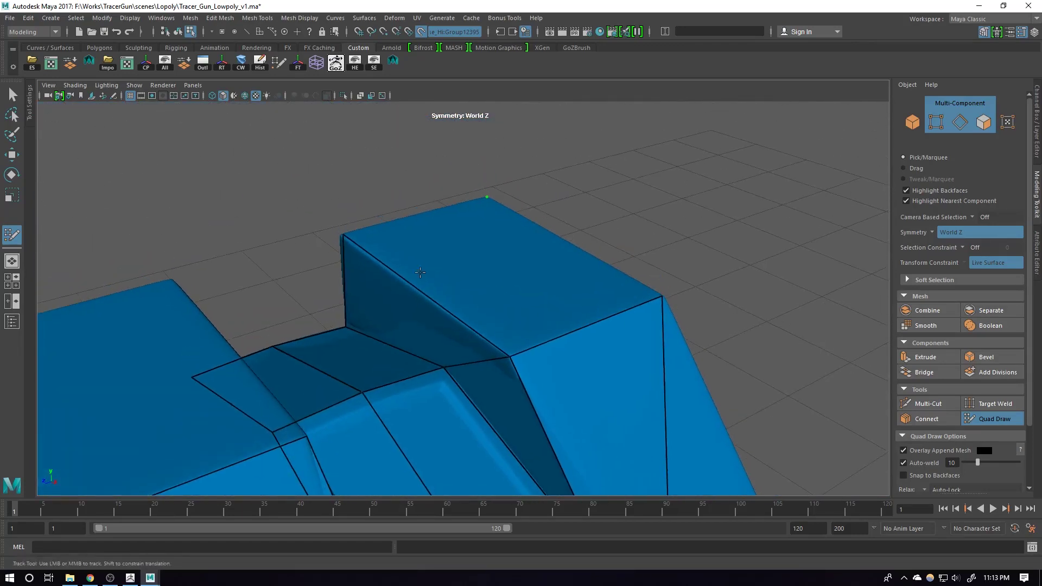
left_click_drag(351, 237, 458, 246, "alt")
right_click_drag(326, 285, 354, 282, "alt")
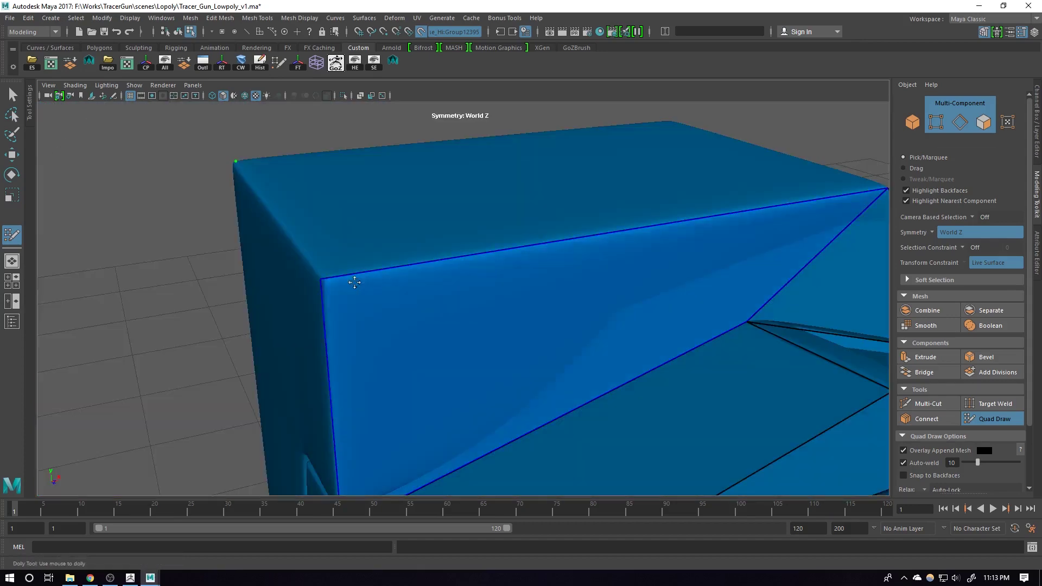
left_click_drag(322, 279, 266, 302, "alt")
scroll(443, 301, "down", 5)
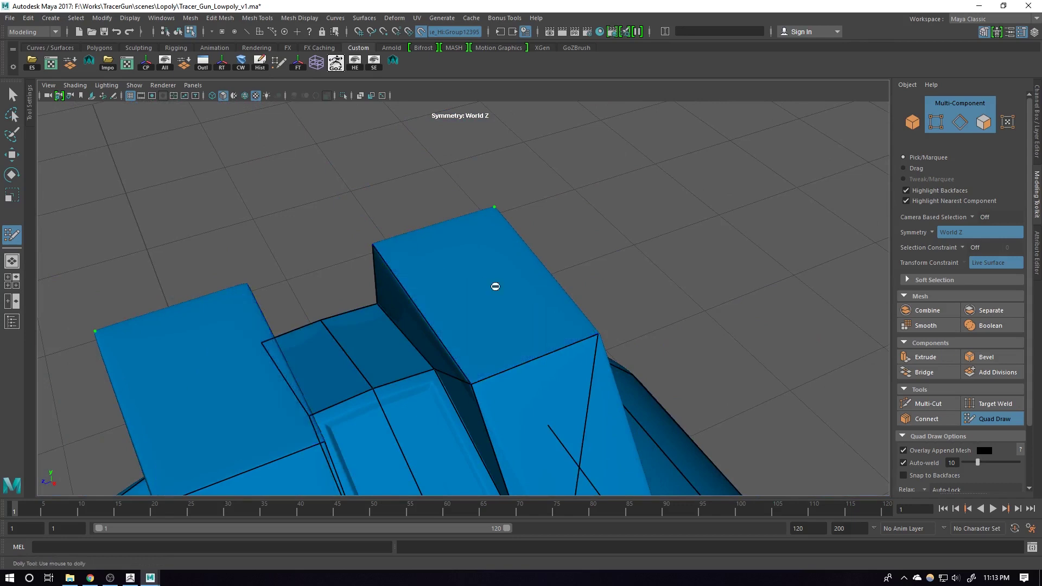
left_click_drag(493, 286, 547, 273, "alt")
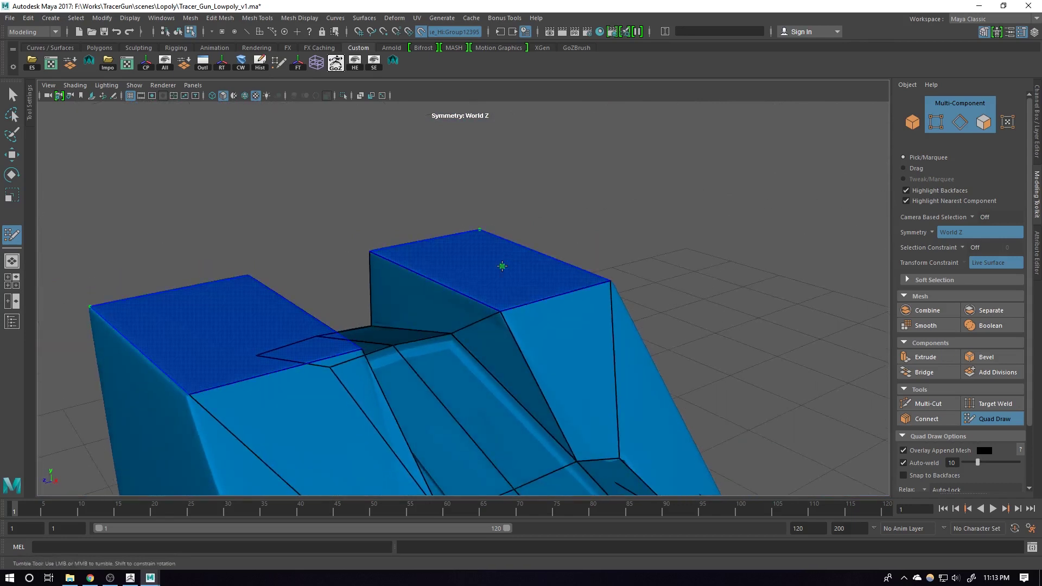
mouse_move(539, 308)
left_mouse_down("alt")
mouse_move(532, 310)
mouse_move(511, 267)
mouse_move(483, 274)
mouse_move(511, 291)
mouse_move(472, 303)
mouse_move(581, 318)
mouse_move(474, 223)
mouse_move(537, 252)
mouse_move(543, 243)
mouse_move(533, 247)
left_mouse_up("alt")
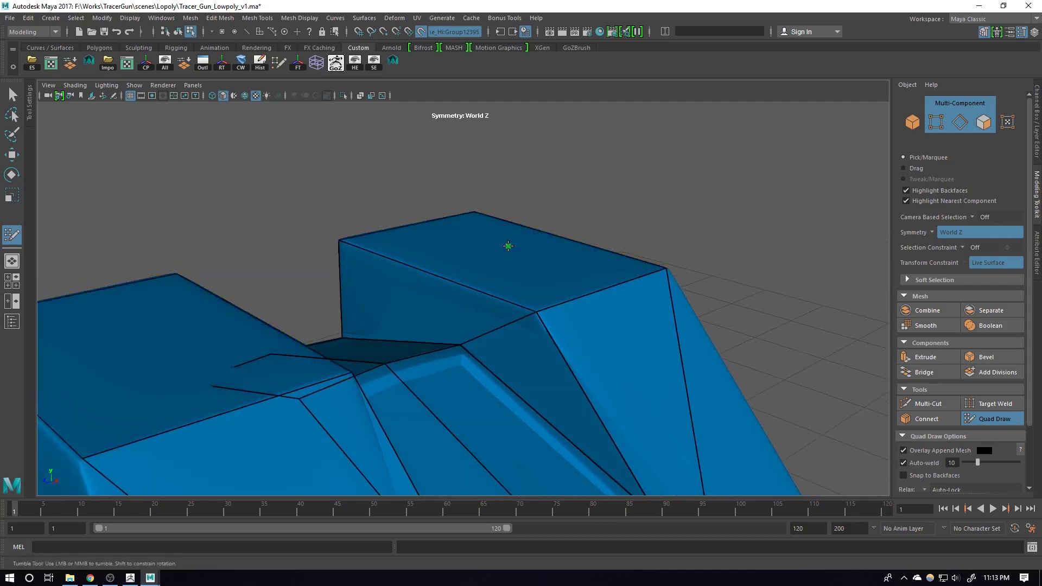
Try to extend a quad from the side edge across the lower sloped strip of the sight and fit its vertices.
left_click_drag(559, 311, 448, 374, "alt")
scroll(425, 303, "down", 3)
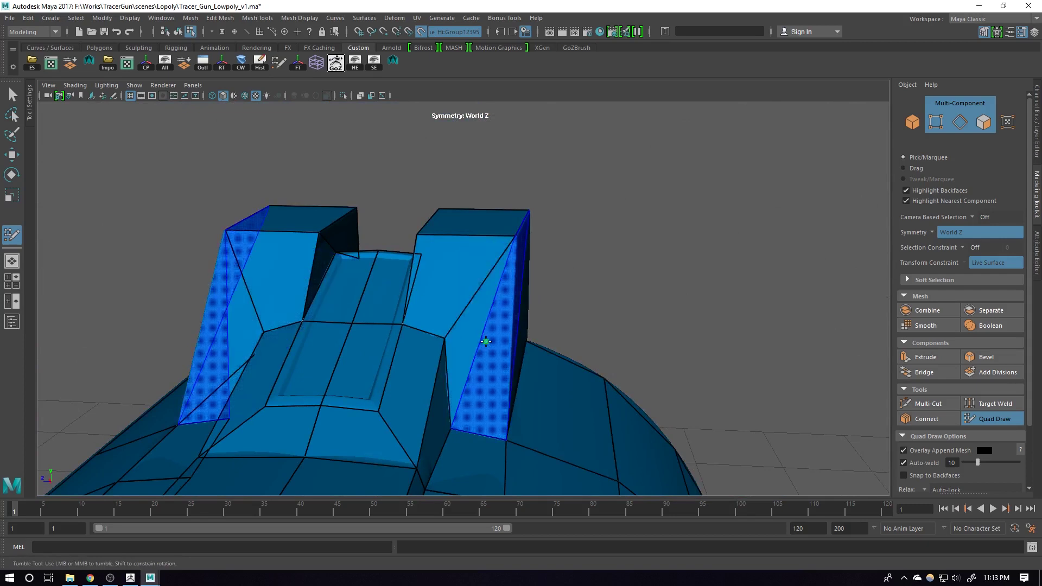
left_click_drag(457, 376, 492, 374)
left_click_drag(485, 426, 446, 414)
left_click_drag(341, 387, 396, 394, "alt")
right_click_drag(396, 394, 474, 353, "alt")
left_click_drag(475, 354, 429, 428, "alt")
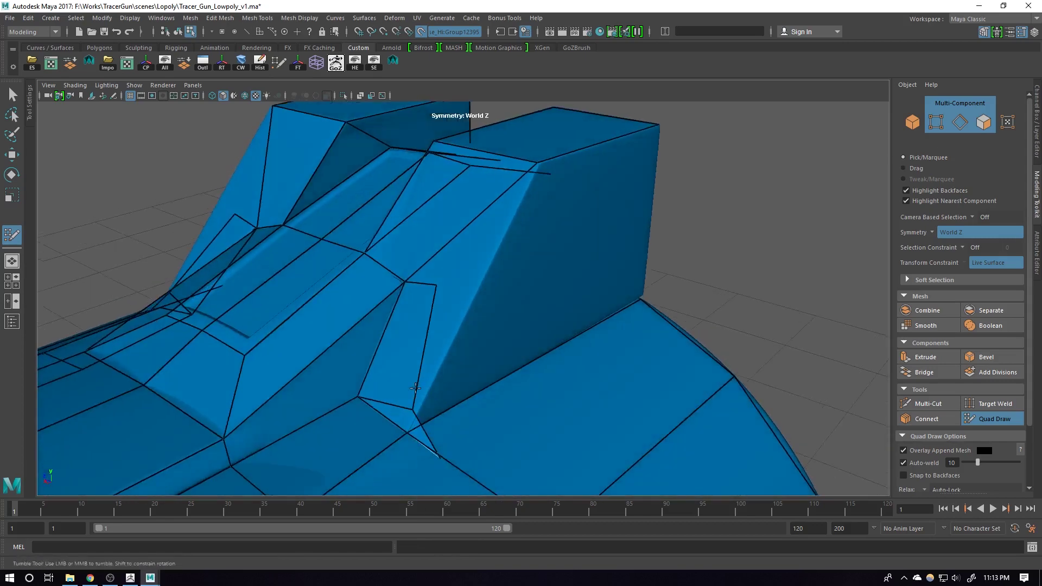
middle_click_drag(428, 429, 500, 350, "alt")
left_click_drag(496, 320, 514, 334)
Undo the quad extension and vertex moves on the sight's lower sloped strip.
key("ctrl+z")
key("ctrl+z")
key("ctrl+z")
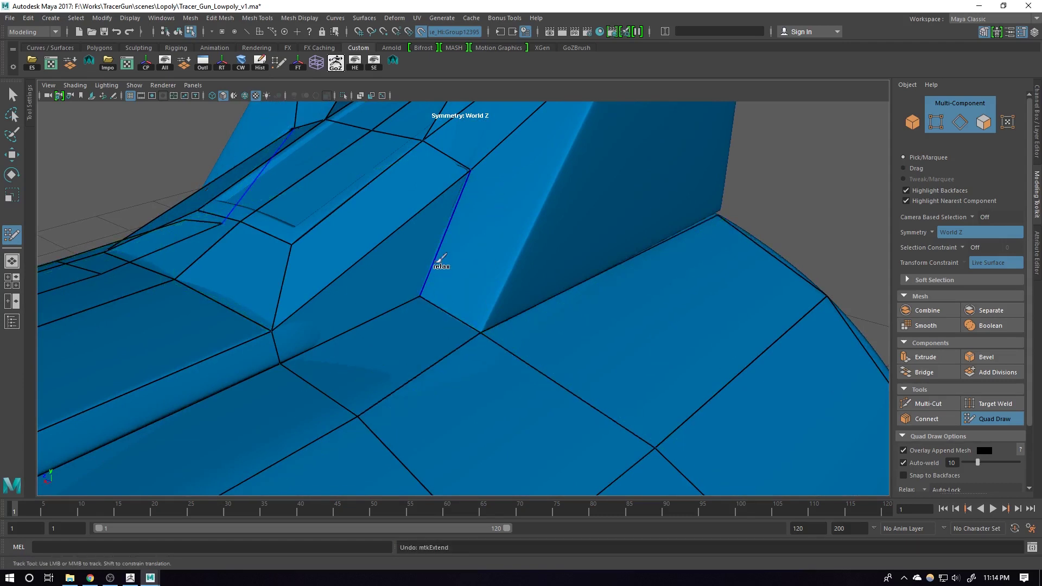
Extend a mirrored quad from the front sight's side edge and weld its lower vertex to the sight's base corner.
left_click_drag(438, 256, 470, 258)
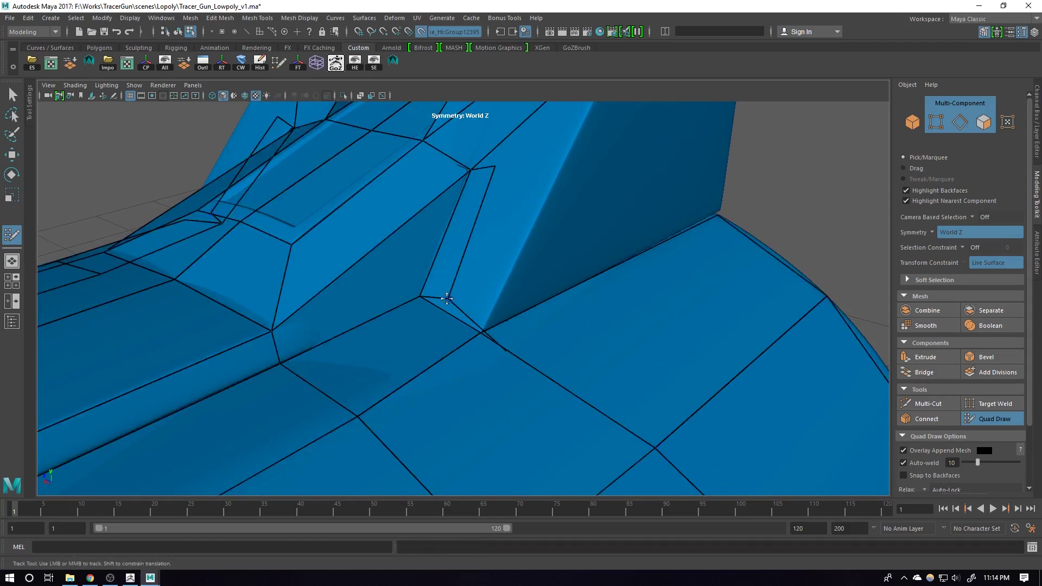
mouse_move(448, 298)
left_mouse_down()
mouse_move(475, 274)
mouse_move(481, 331)
left_mouse_up()
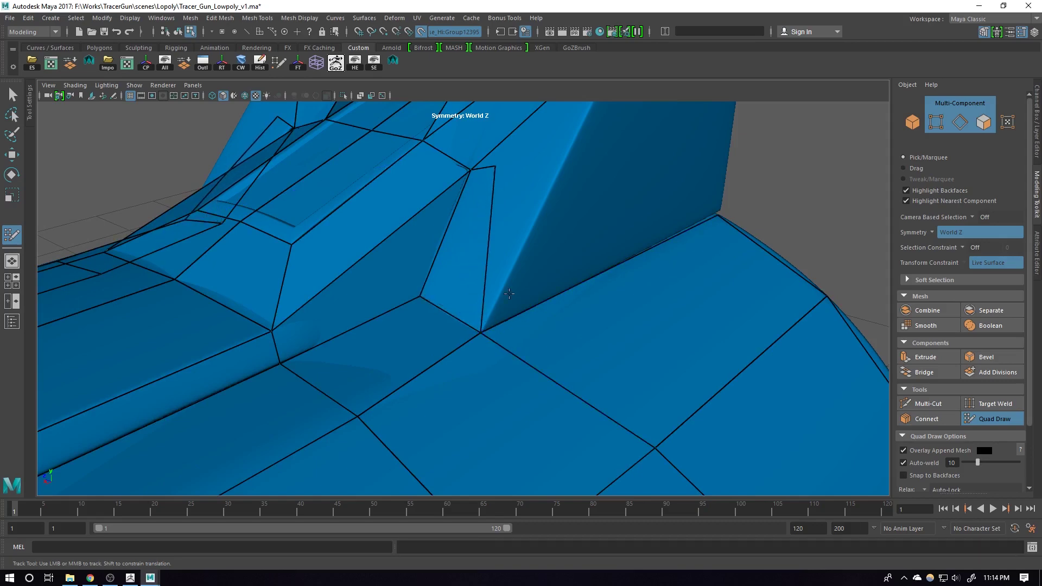
left_click_drag(513, 246, 559, 259, "alt")
middle_click_drag(559, 258, 524, 337, "alt")
mouse_move(501, 359)
left_mouse_down()
mouse_move(577, 191)
mouse_move(423, 278)
mouse_move(559, 309)
mouse_move(488, 255)
mouse_move(400, 307)
mouse_move(415, 293)
mouse_move(477, 301)
mouse_move(487, 314)
mouse_move(469, 317)
mouse_move(526, 278)
left_mouse_up()
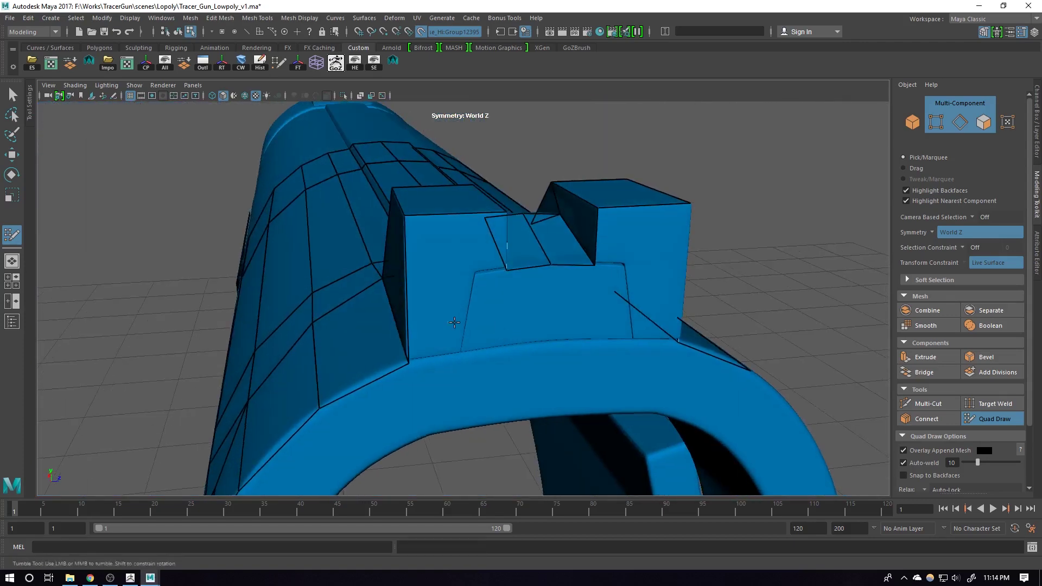
Fill the front face below and between the two sights with mirrored quads meeting at the centre line.
scroll(526, 279, "up", 3)
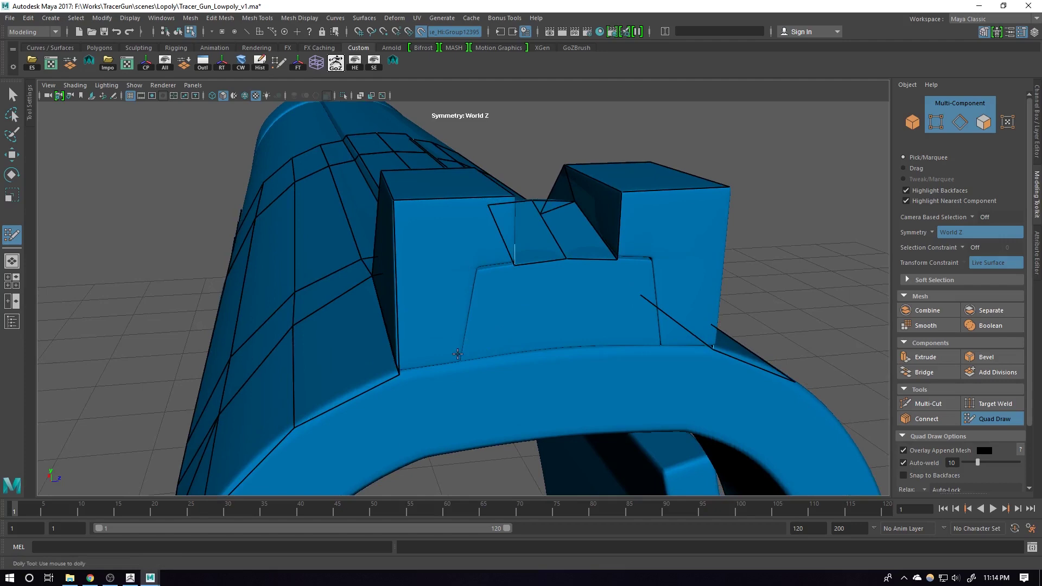
left_click_drag(415, 384, 455, 281, "alt")
left_click_drag(542, 329, 577, 351, "alt")
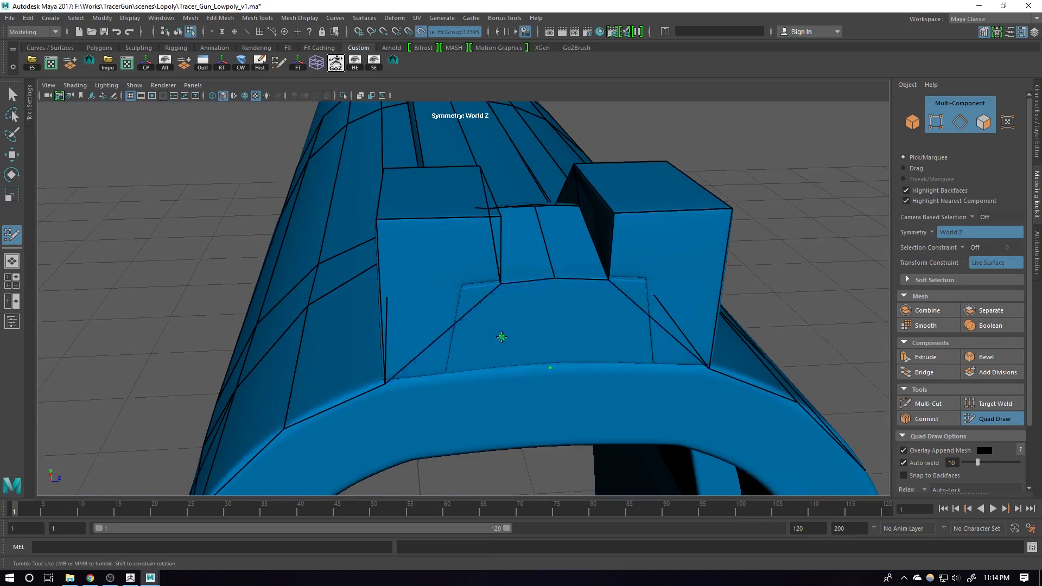
scroll(551, 365, "down", 4)
left_click_drag(559, 361, 498, 330, "alt")
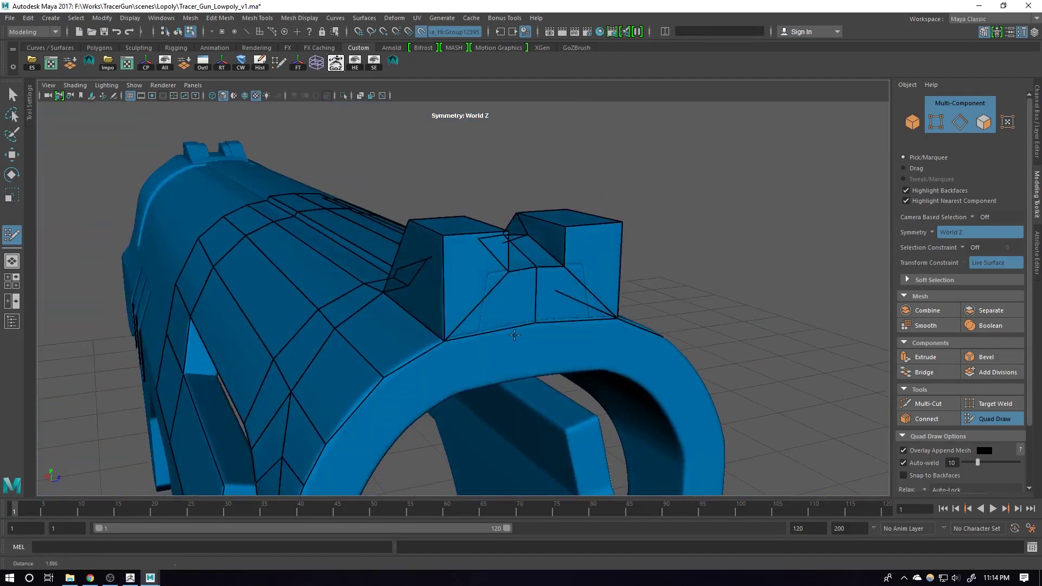
Place points along the inner edge of the front rim's legs and fill mirrored quads up to the start of the arch.
scroll(498, 329, "up", 3)
left_click_drag(574, 284, 458, 268, "alt")
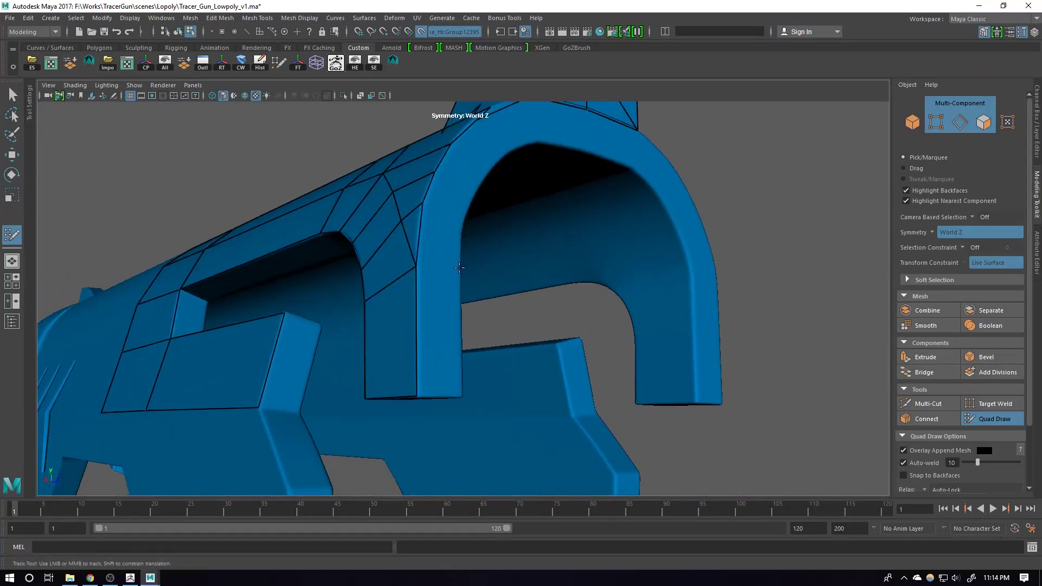
left_click_drag(434, 361, 384, 369, "alt")
right_click_drag(384, 369, 452, 441, "alt")
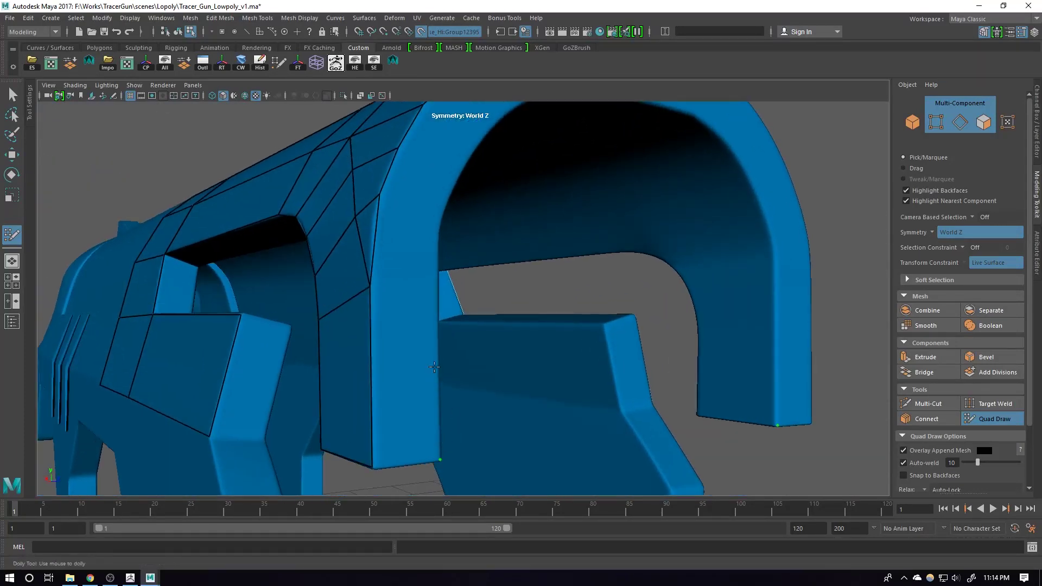
left_click_drag(438, 286, 457, 343, "alt")
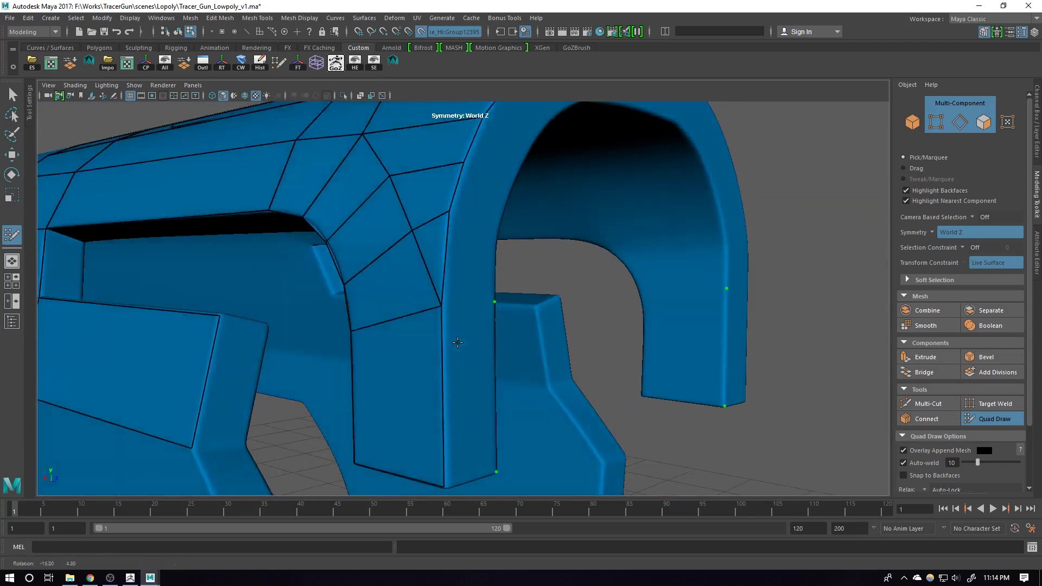
left_click(470, 376, "shift")
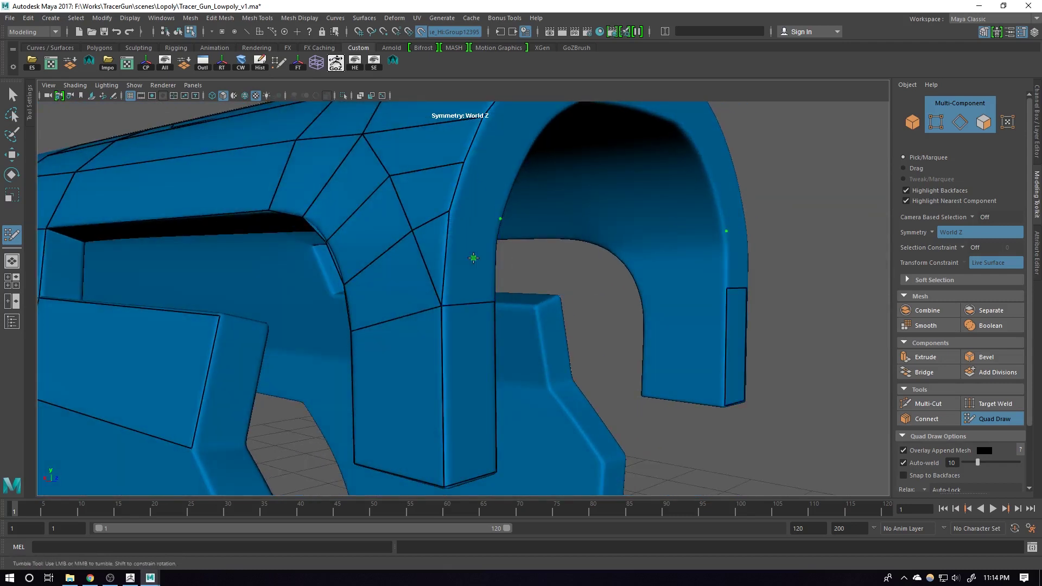
left_click(473, 259, "shift")
left_click(493, 182, "shift")
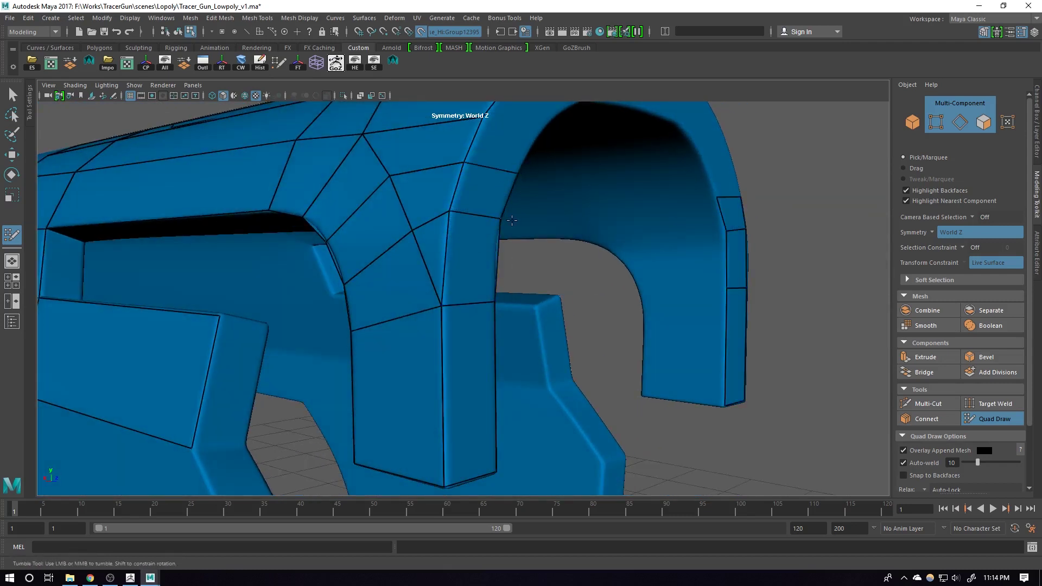
Continue the mirrored quads around the front rim's arch until they close at the centre line beneath the sights.
left_click_drag(494, 186, 472, 255, "alt")
middle_click_drag(472, 256, 469, 265, "alt")
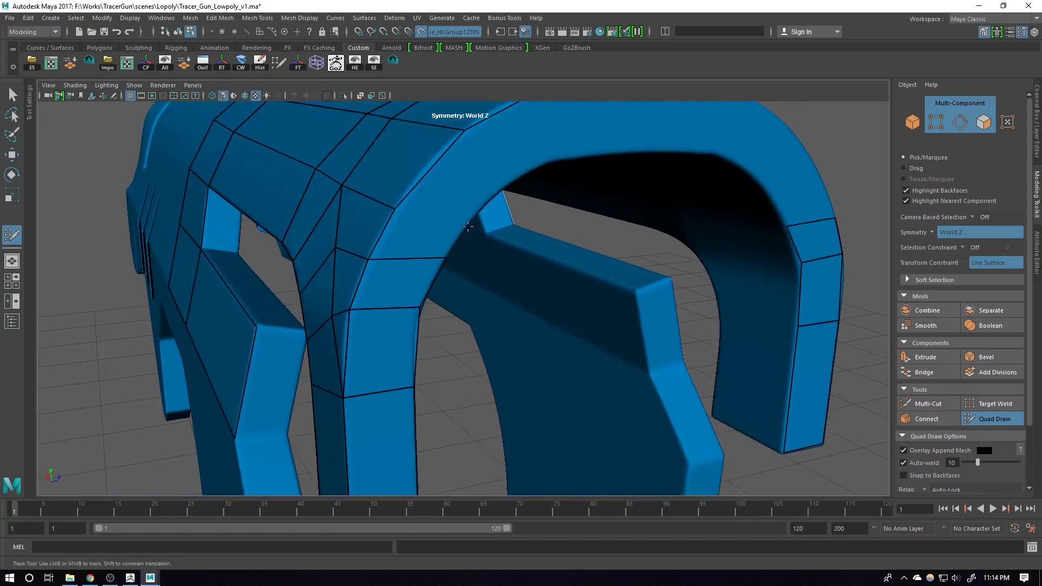
left_click(426, 232, "shift")
left_click(479, 183, "shift")
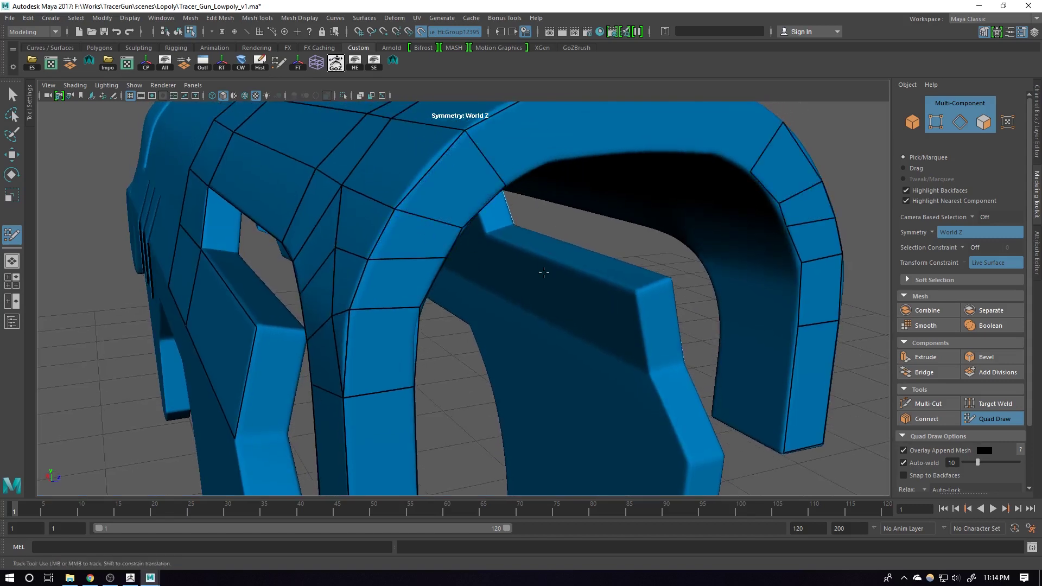
middle_click_drag(563, 211, 538, 269, "alt")
left_click(538, 218, "shift")
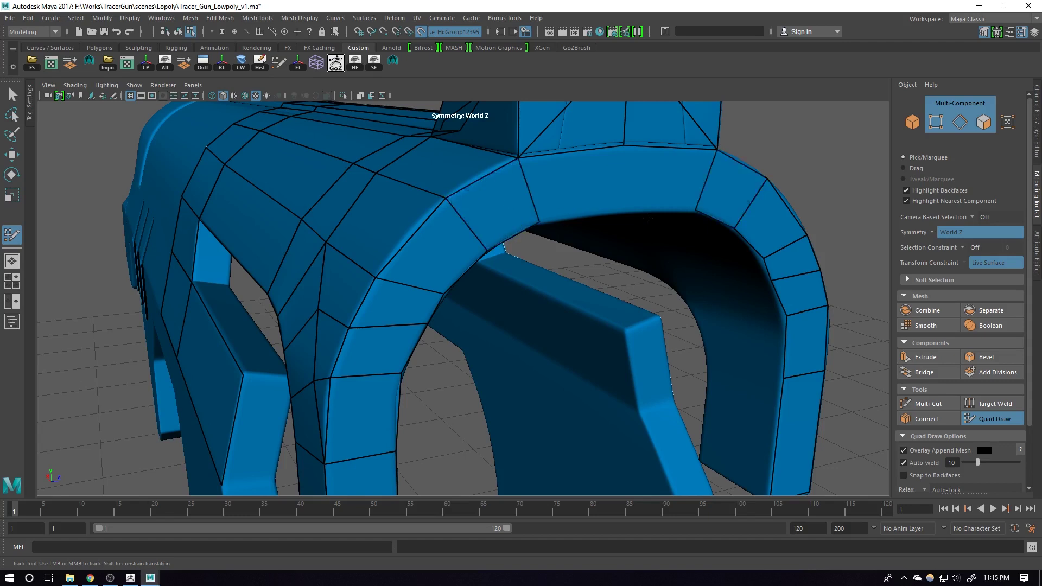
left_click_drag(538, 218, 611, 227, "alt")
left_click(575, 193, "shift")
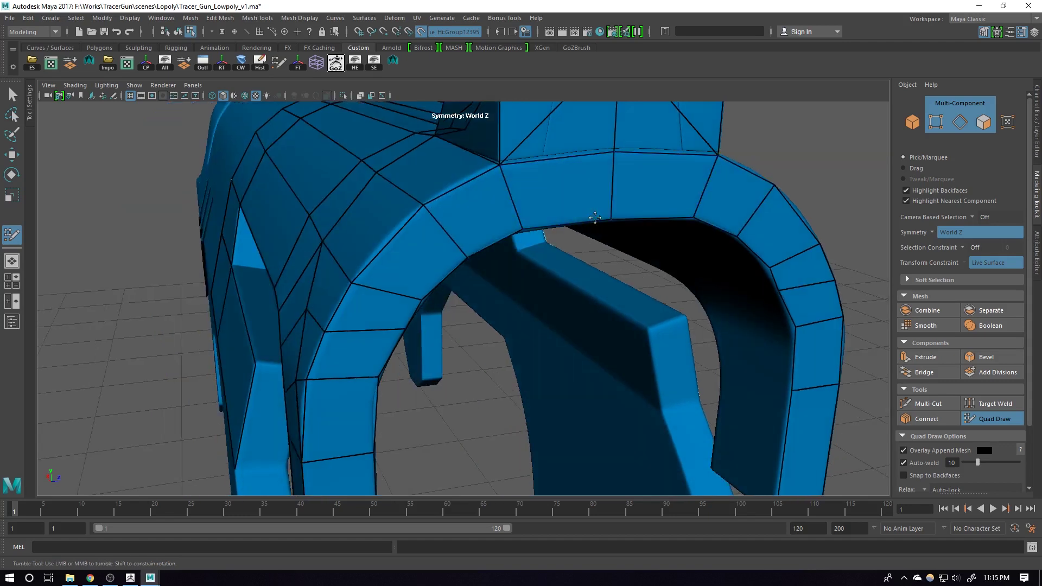
Adjust the vertices along the front rim's outer side edge to follow the shell's outline.
mouse_move(454, 299)
left_mouse_down("alt")
mouse_move(428, 298)
mouse_move(399, 262)
left_mouse_up("alt")
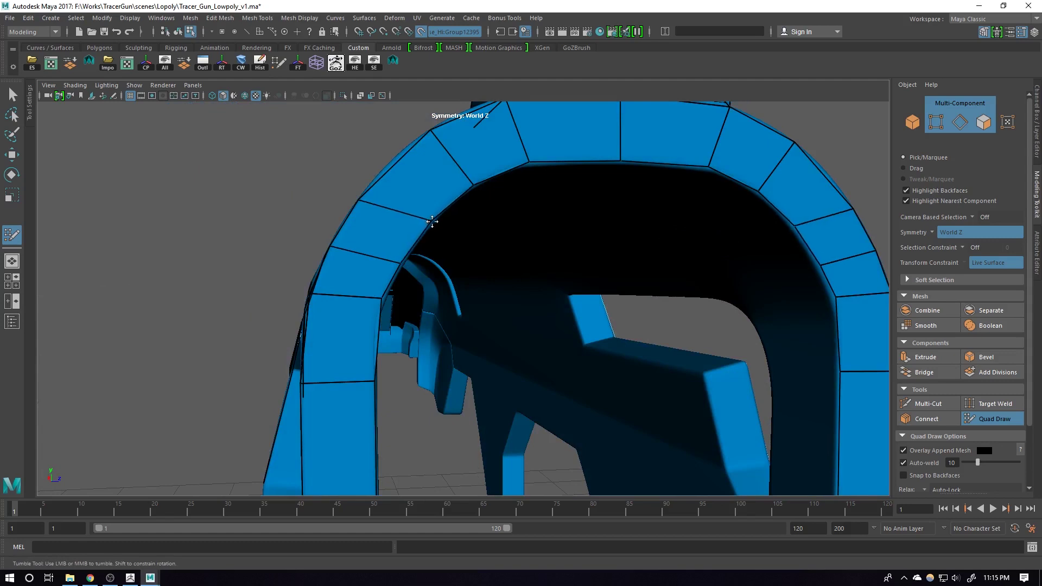
left_click_drag(432, 221, 395, 212, "alt")
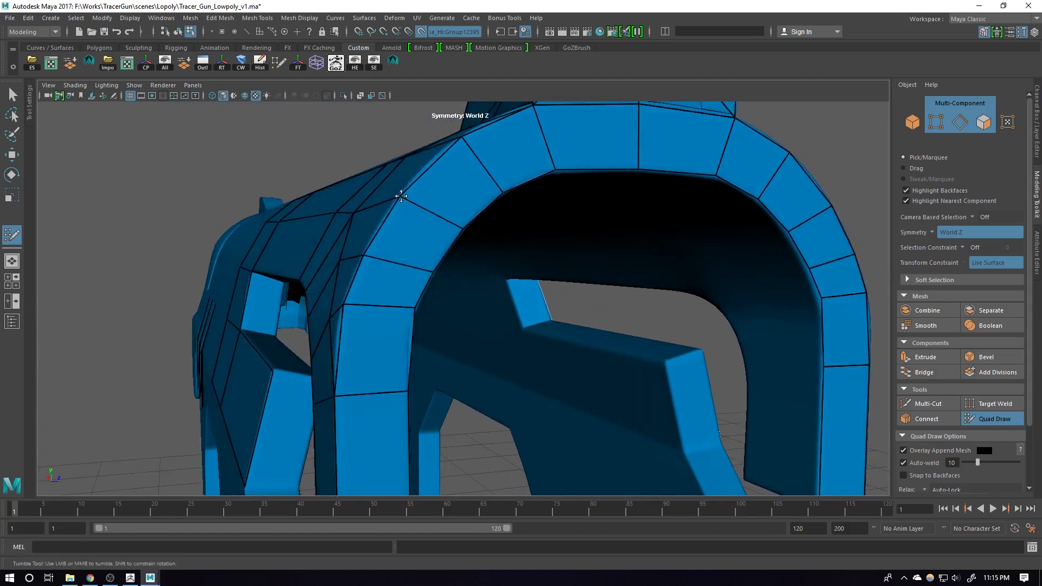
left_click_drag(364, 255, 366, 248)
left_click_drag(345, 307, 350, 363)
Rework the side edge flow behind the front sight into clean quad loops running down to the slot's edge.
right_click_drag(600, 283, 416, 233, "alt")
left_click_drag(416, 232, 524, 320, "alt")
mouse_move(462, 274)
left_mouse_down("alt")
mouse_move(382, 291)
mouse_move(447, 275)
left_mouse_up("alt")
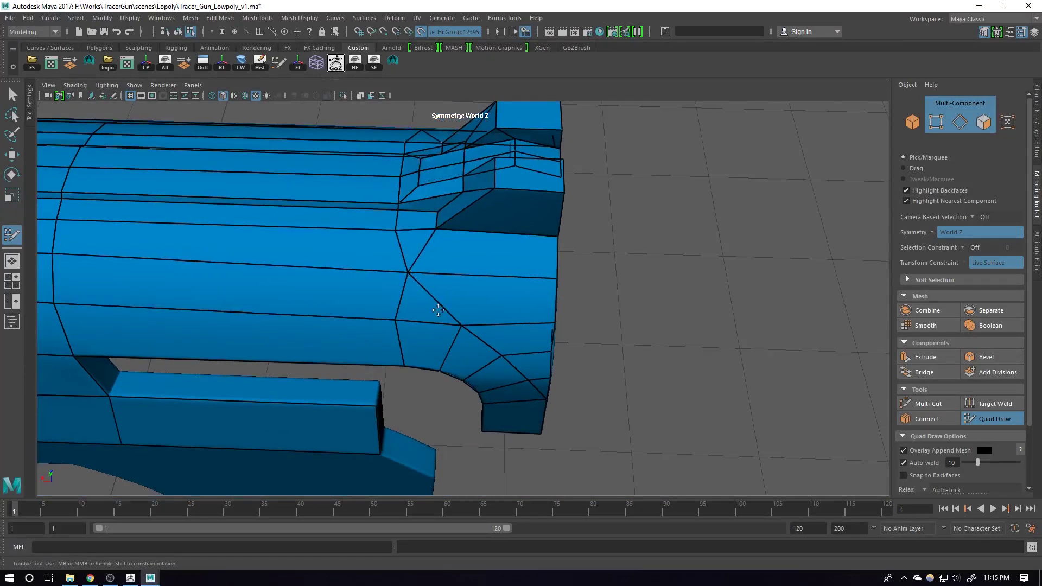
left_click_drag(455, 329, 415, 311, "alt")
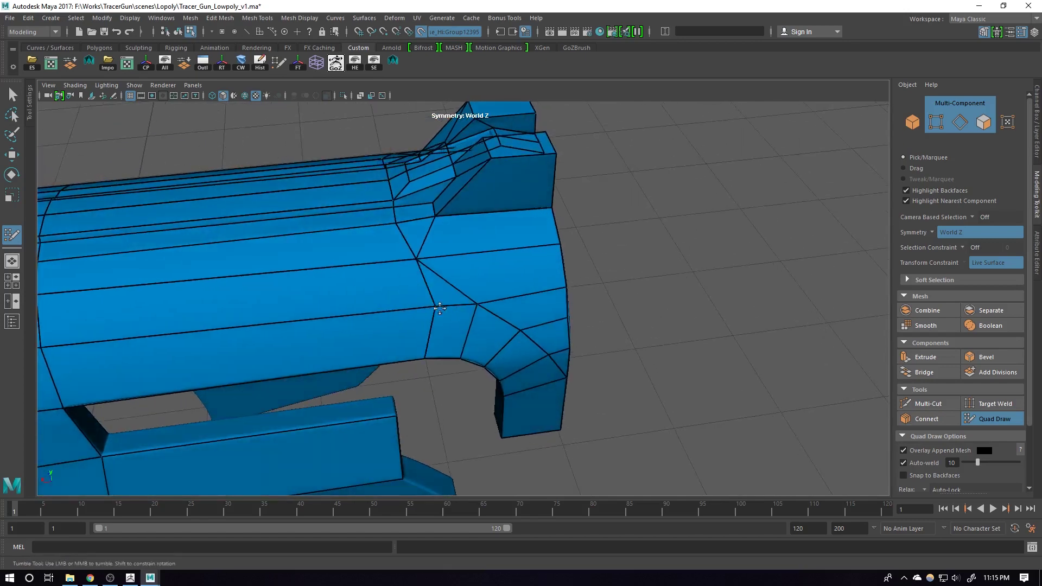
left_click(418, 337, "ctrl+shift")
left_click_drag(465, 333, 522, 337, "alt")
key("ctrl+z")
left_click_drag(429, 280, 400, 242, "alt")
middle_click_drag(400, 242, 446, 298, "alt")
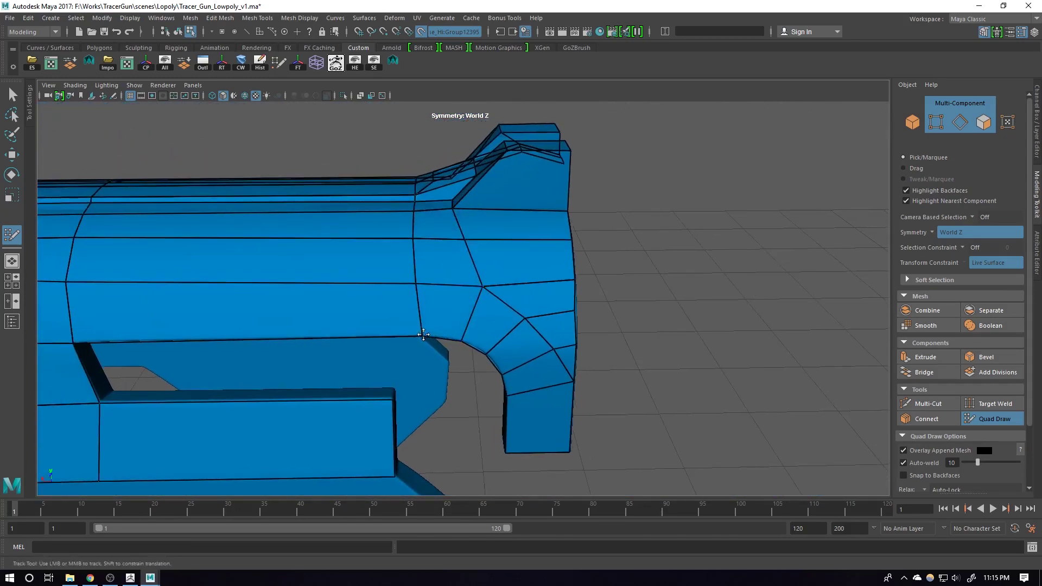
Examine the retopologized front section from the front, both sides, above and below against the uncovered rest of the shell.
left_click_drag(420, 334, 554, 345, "alt")
right_click_drag(555, 345, 370, 322, "alt")
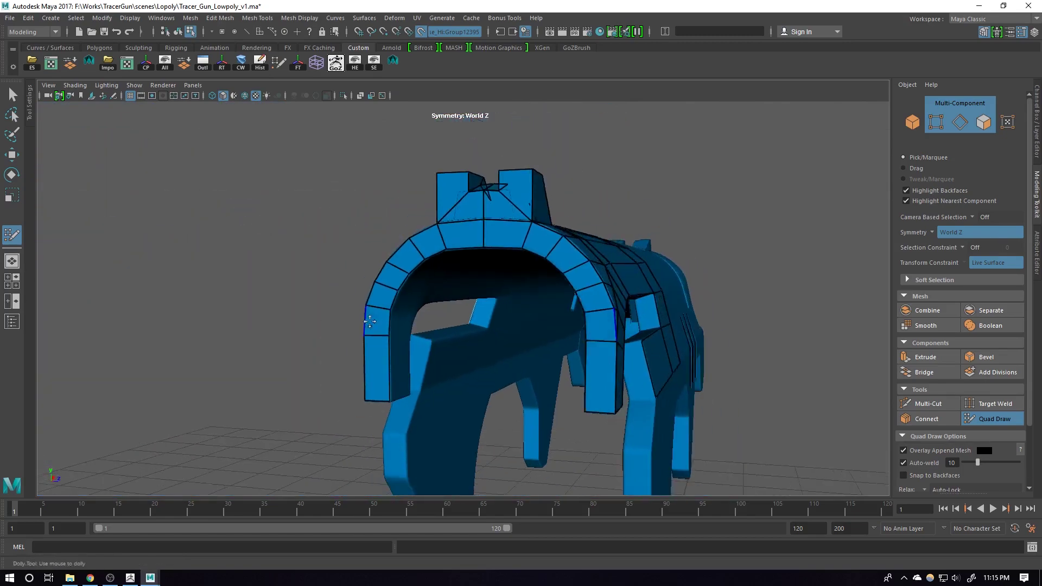
left_click_drag(370, 322, 482, 348, "alt")
right_click_drag(483, 347, 293, 337, "alt")
left_click_drag(293, 337, 58, 297, "alt")
right_click_drag(58, 297, 179, 312, "alt")
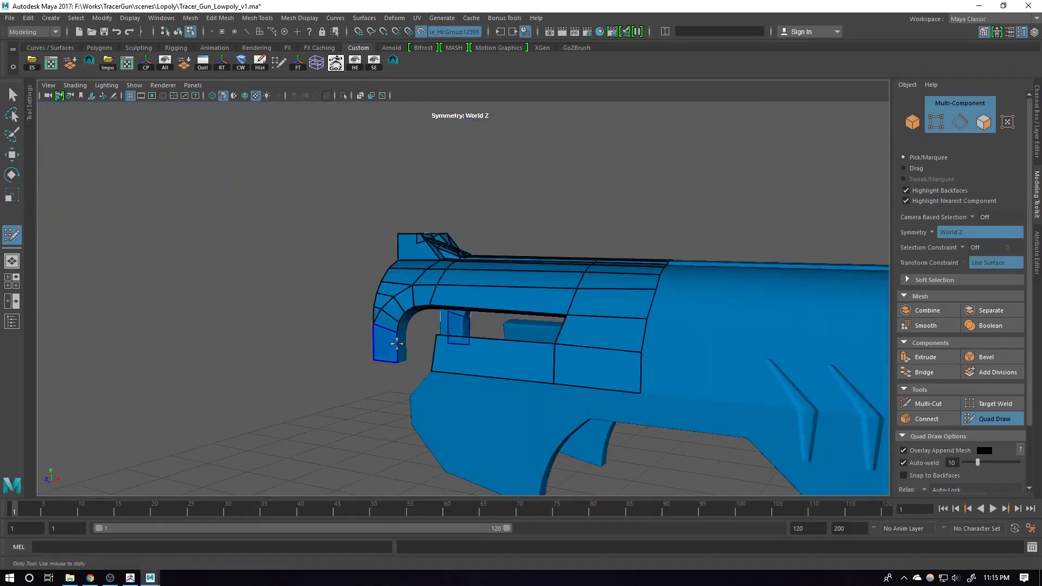
left_click_drag(396, 343, 498, 368, "alt")
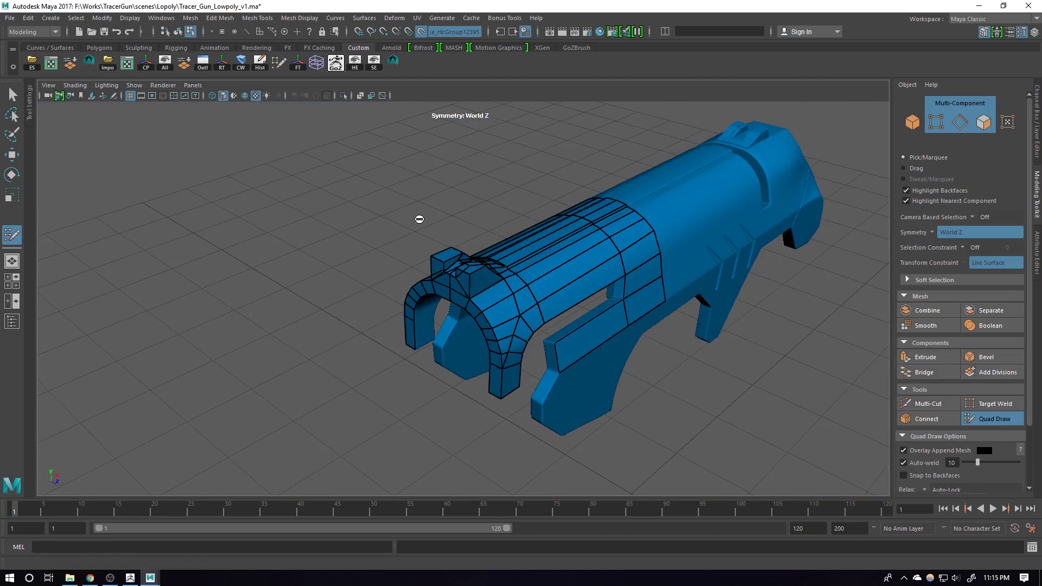
left_click_drag(421, 219, 559, 271, "alt")
right_click_drag(559, 271, 531, 277, "alt")
left_click_drag(532, 278, 553, 295, "alt")
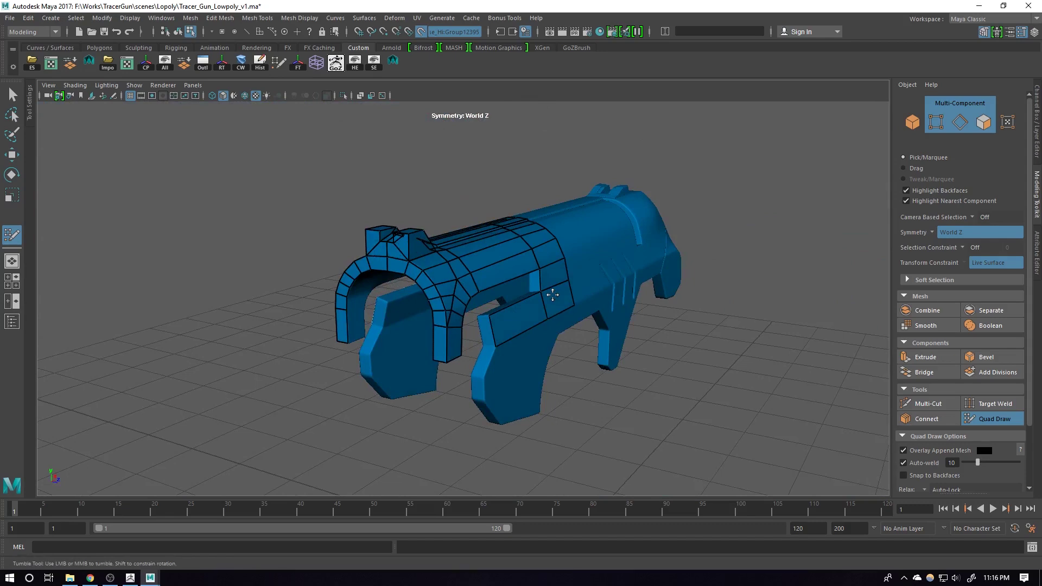
left_click_drag(537, 262, 488, 278, "alt")
right_click_drag(489, 279, 620, 309, "alt")
middle_click_drag(676, 328, 629, 343, "alt")
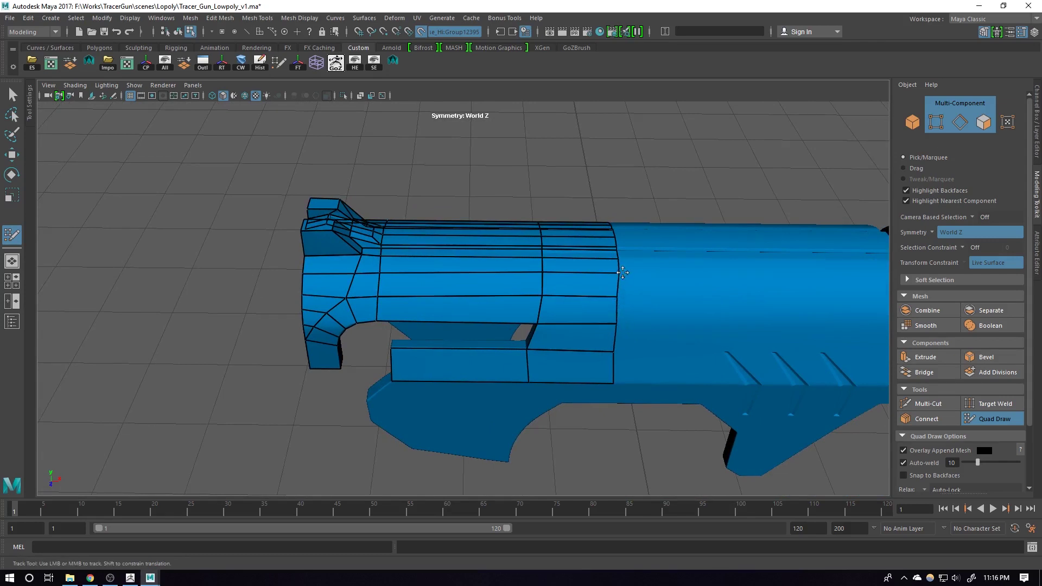
left_click_drag(628, 291, 627, 327, "alt")
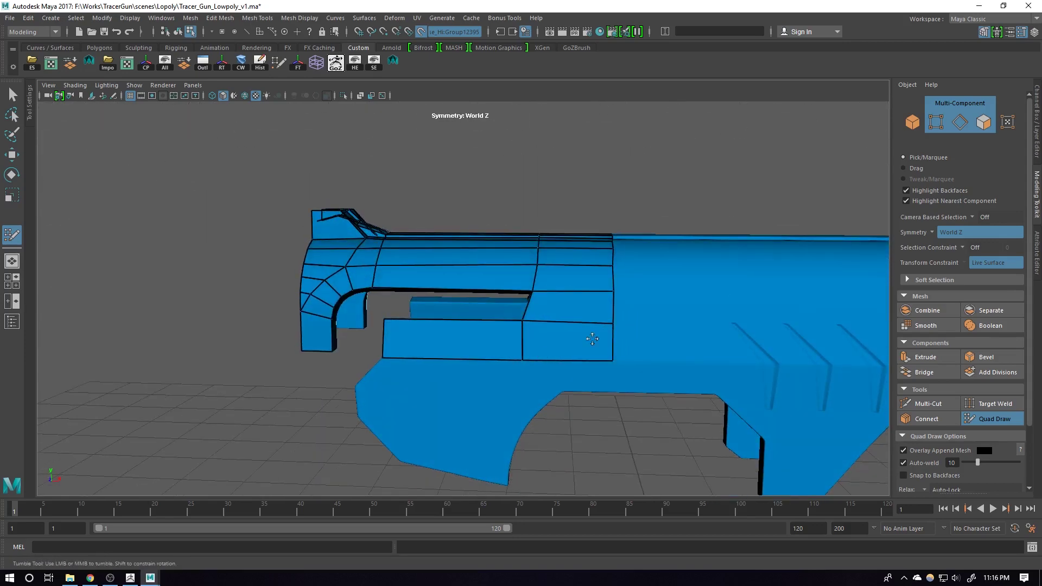
left_click_drag(592, 339, 759, 305, "alt")
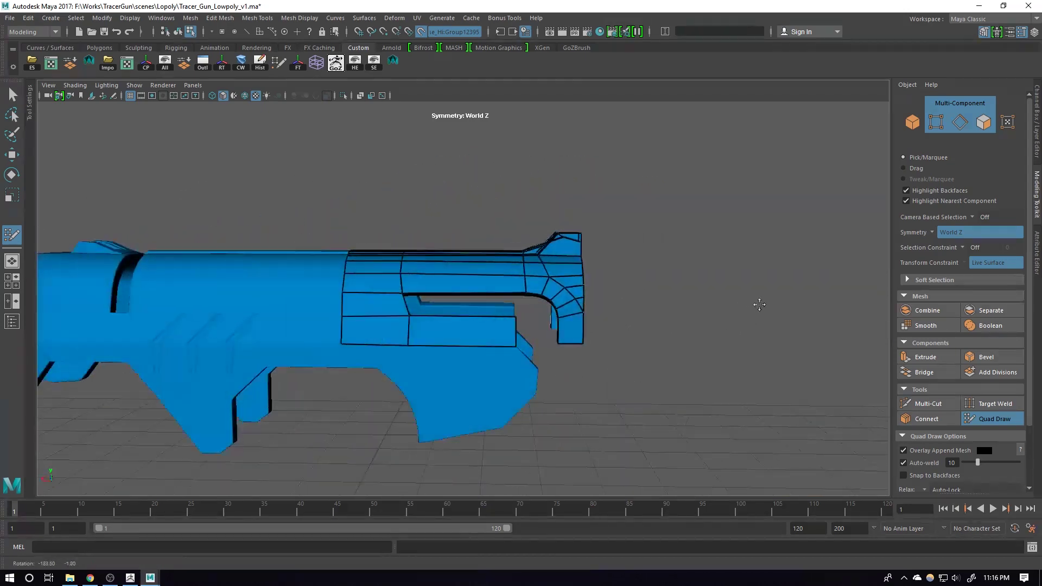
left_click_drag(602, 296, 315, 285, "alt")
middle_click_drag(358, 309, 409, 344, "alt")
right_click_drag(409, 344, 429, 307, "alt")
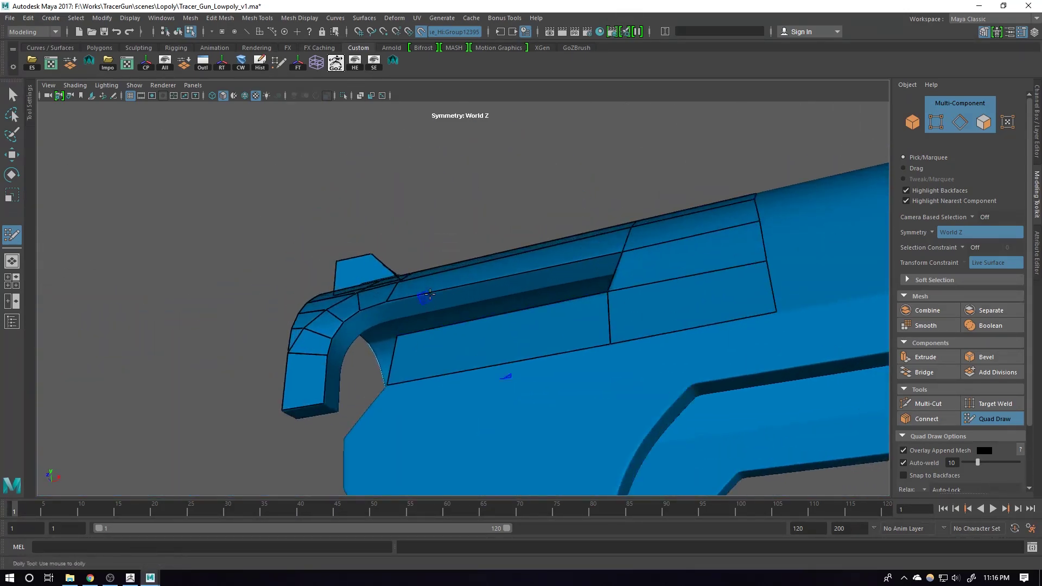
key("Tab")
left_click_drag(498, 298, 640, 353, "alt")
right_click_drag(640, 353, 518, 328, "alt")
left_click_drag(519, 329, 530, 330, "alt")
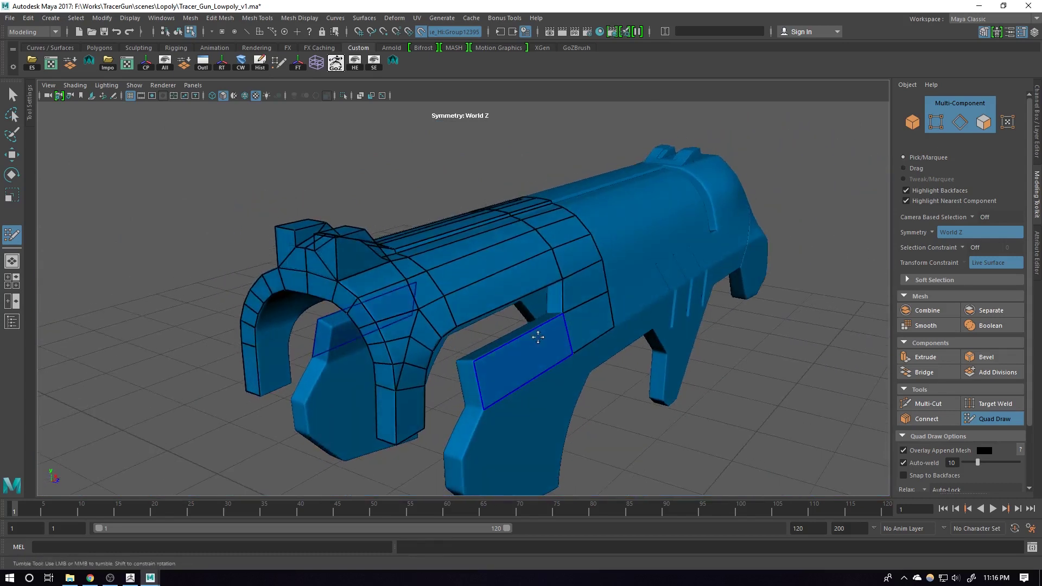